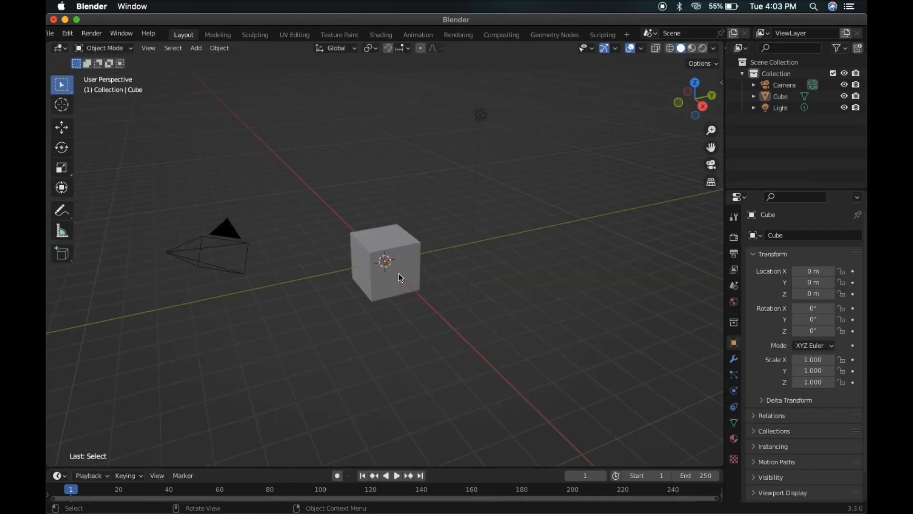
Scale the default cube uniformly to 0.3.
click(400, 278)
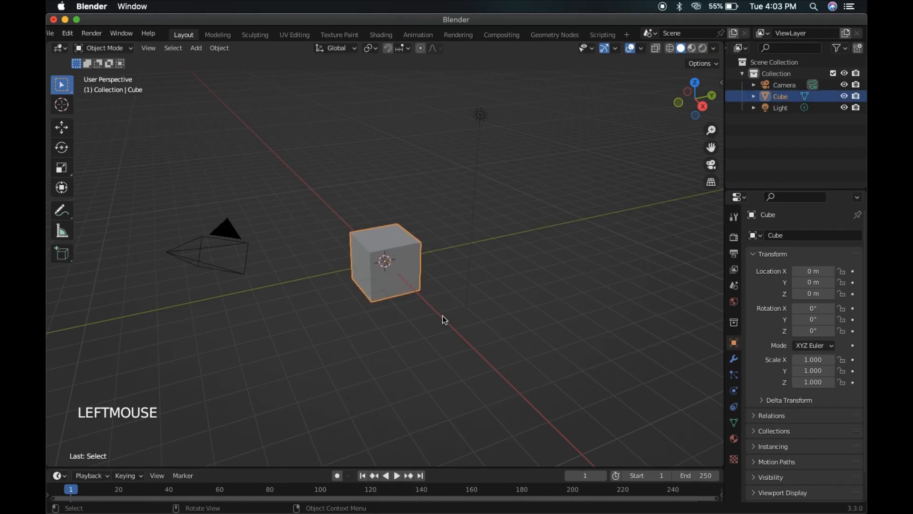
key(s)
key(s)
text(.3)
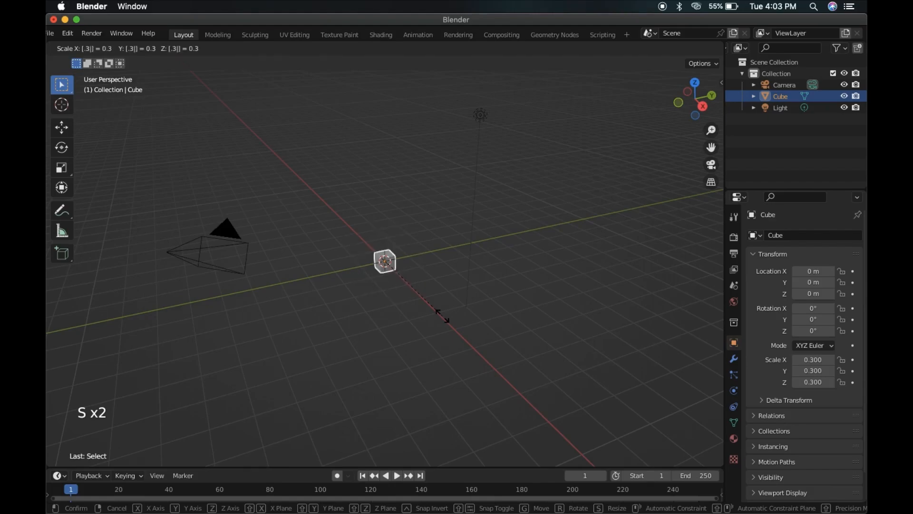
key(Return)
super+scroll(442, 315, up, 8)
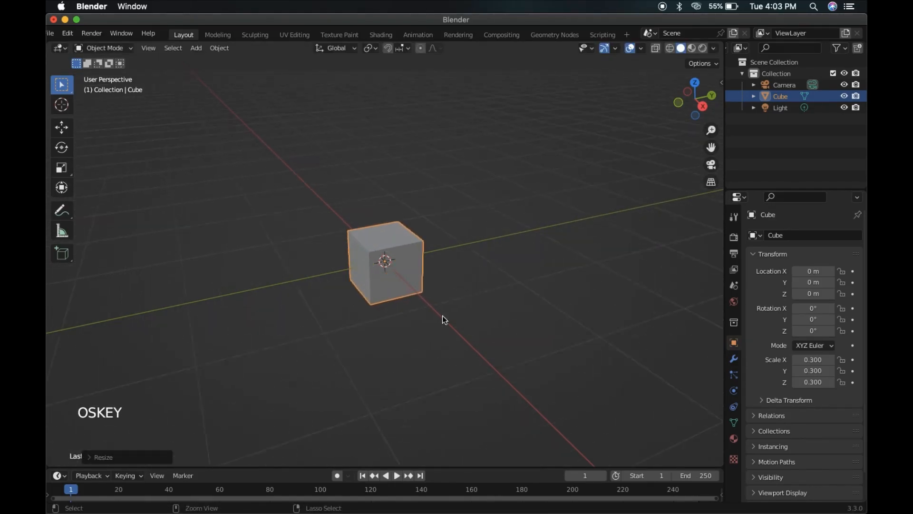
super+scroll(443, 316, down, 6)
super+scroll(443, 316, up, 5)
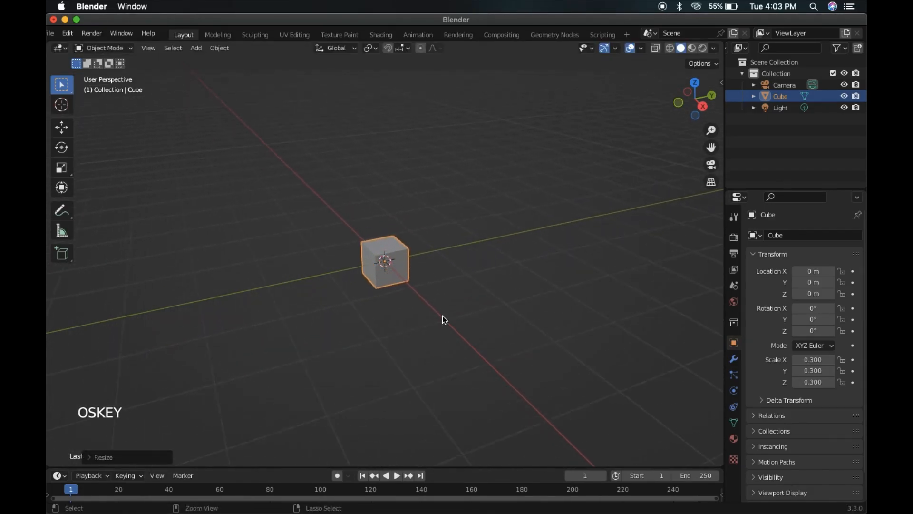
Add a Bevel modifier to the cube and set its segments to 2.
click(733, 360)
click(766, 229)
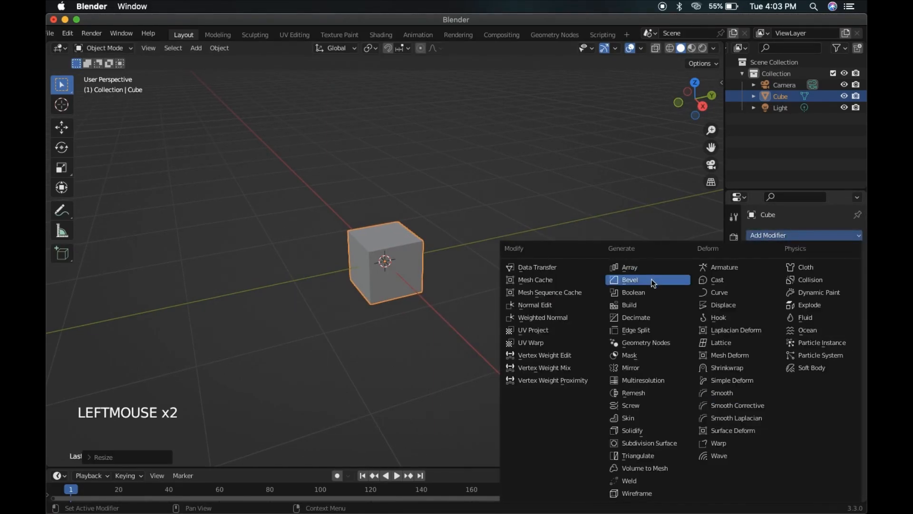
click(617, 281)
super+scroll(534, 288, up, 4)
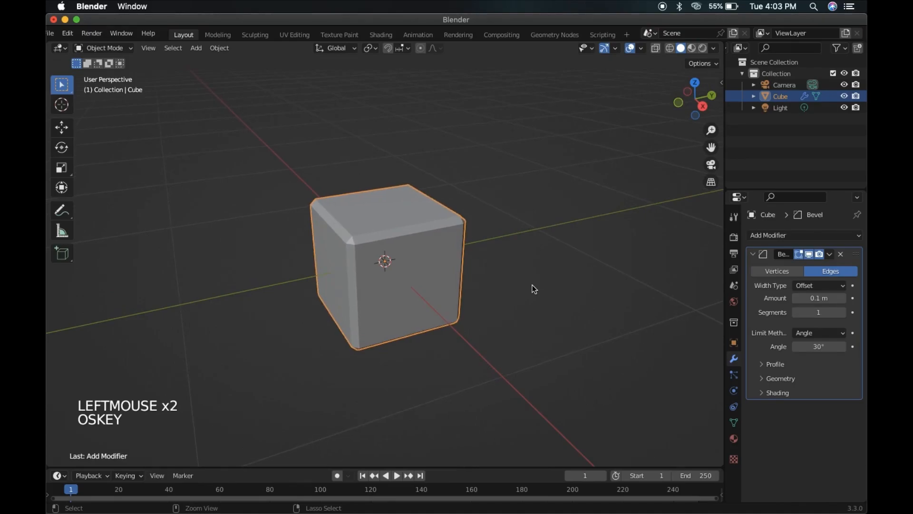
click(843, 312)
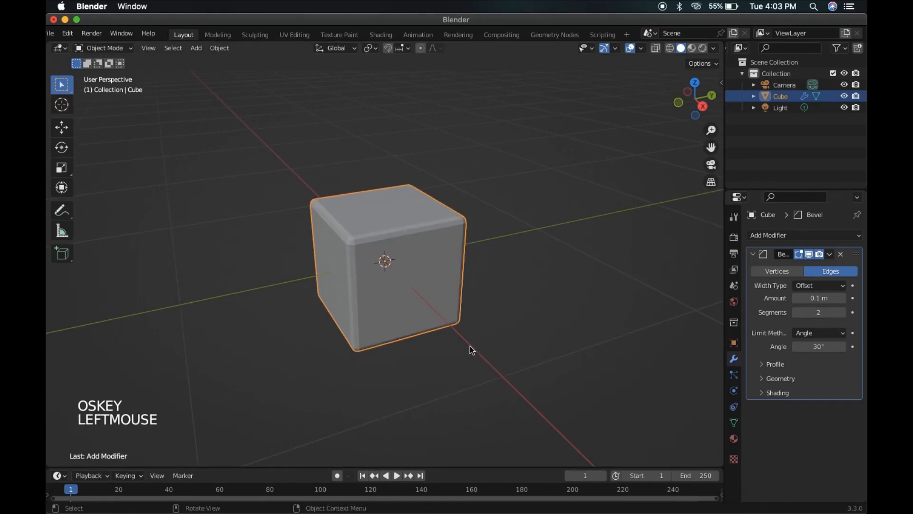
Apply smooth shading to the bevelled cube.
right_click(407, 275)
mouse_move(403, 278)
click(378, 225)
scroll(378, 225, left, 5)
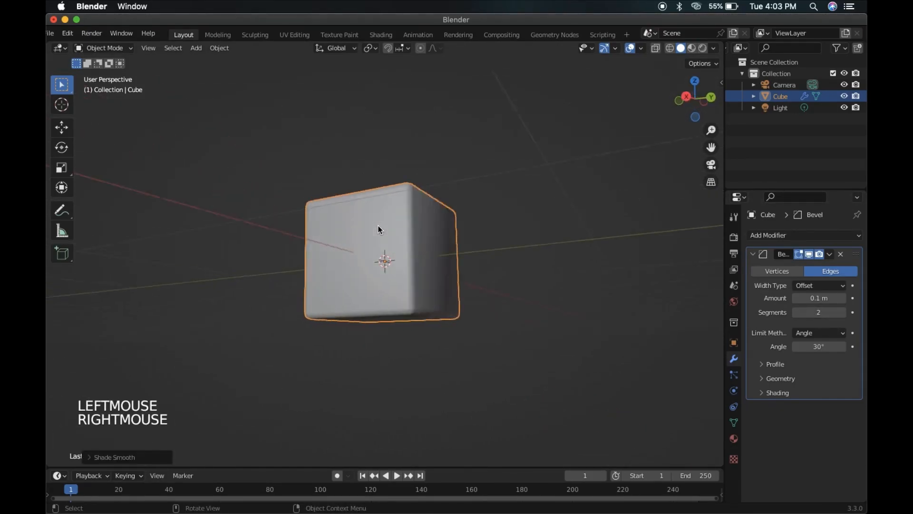
scroll(378, 226, left, 5)
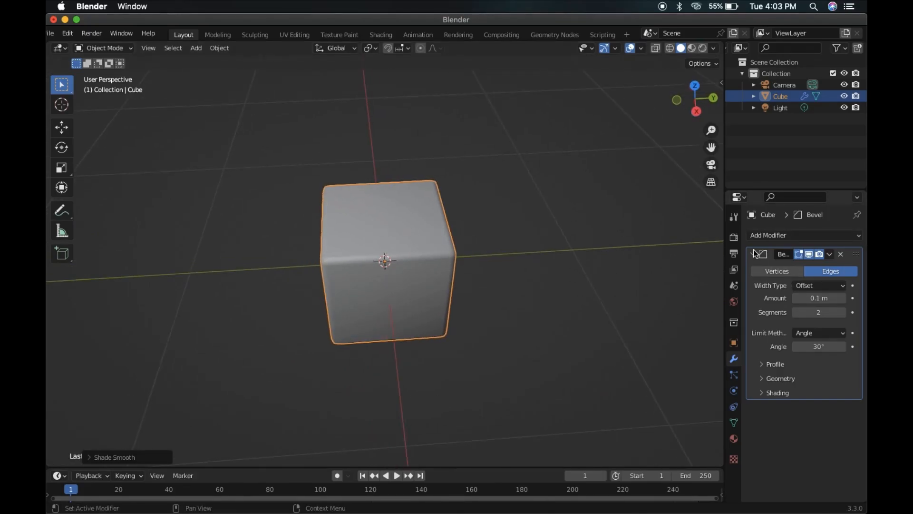
Collapse the Bevel settings and add an Array modifier with a count of 3 to repeat the cube along X.
key(a)
click(777, 238)
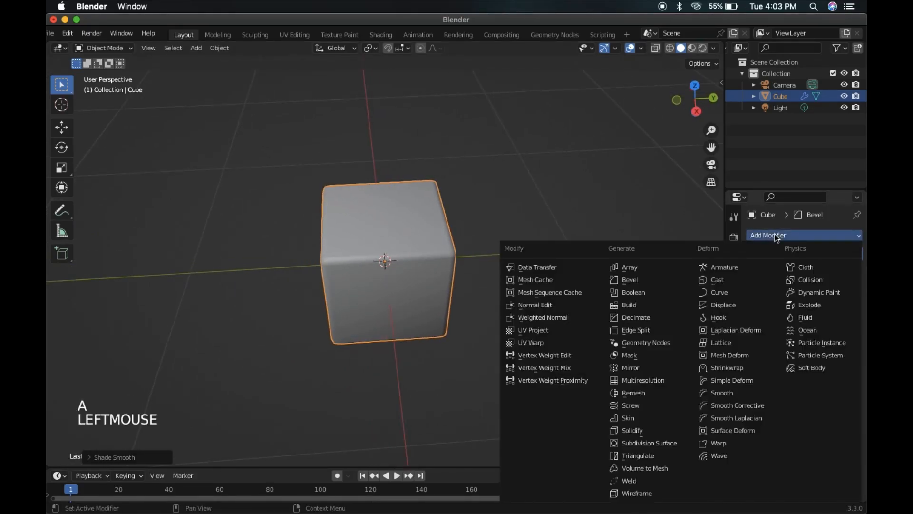
click(659, 270)
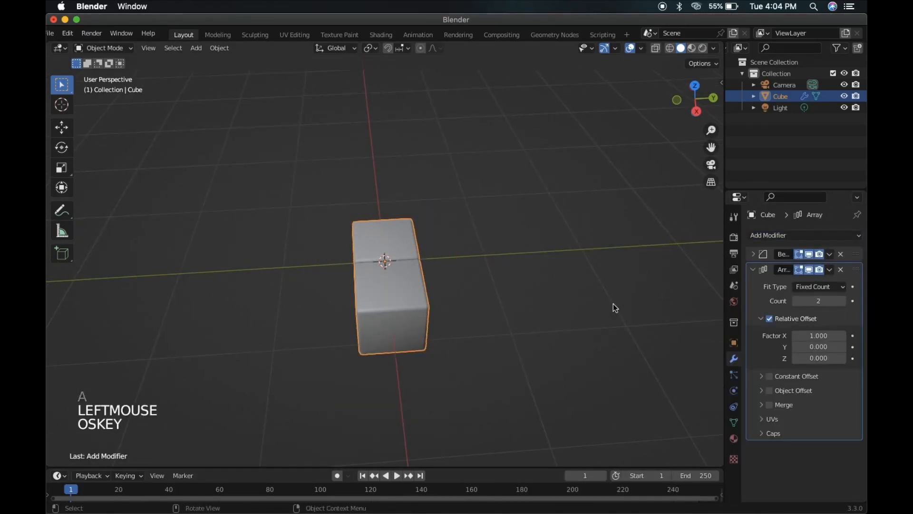
scroll(613, 307, left, 5)
click(825, 301)
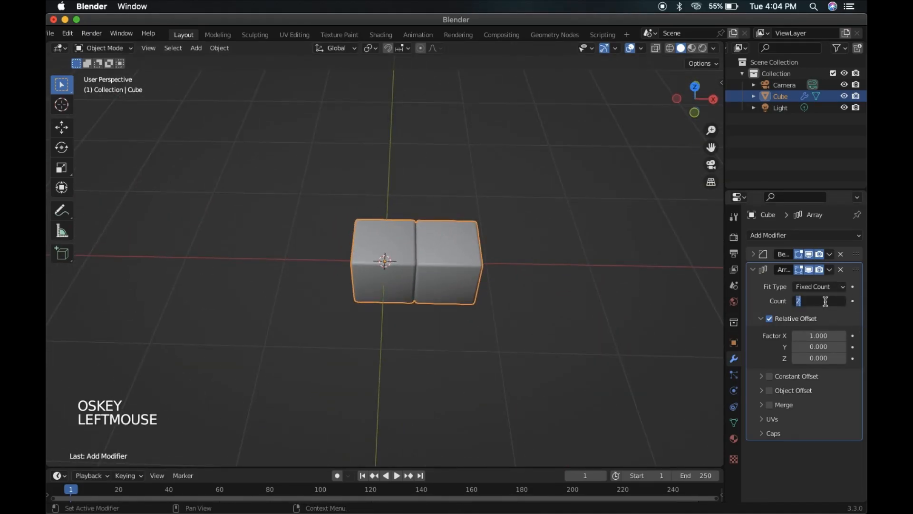
text(3)
key(Return)
scroll(614, 335, down, 3)
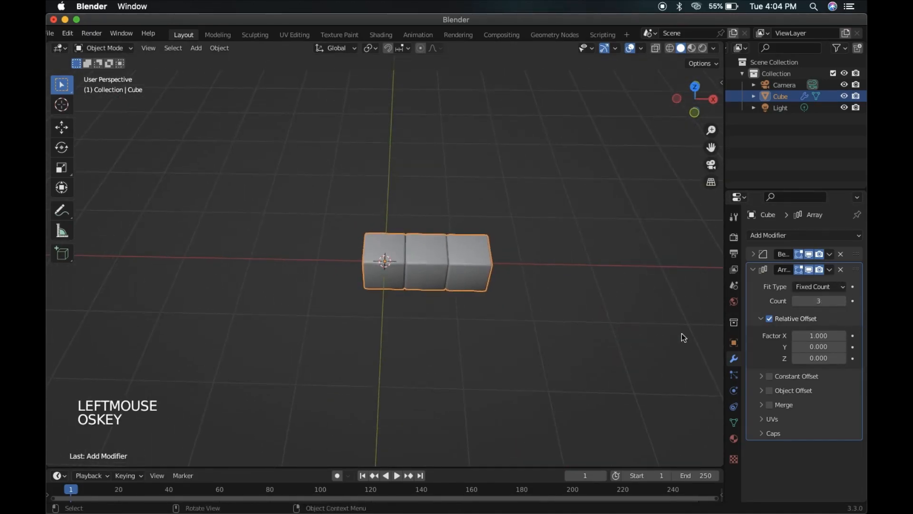
click(817, 336)
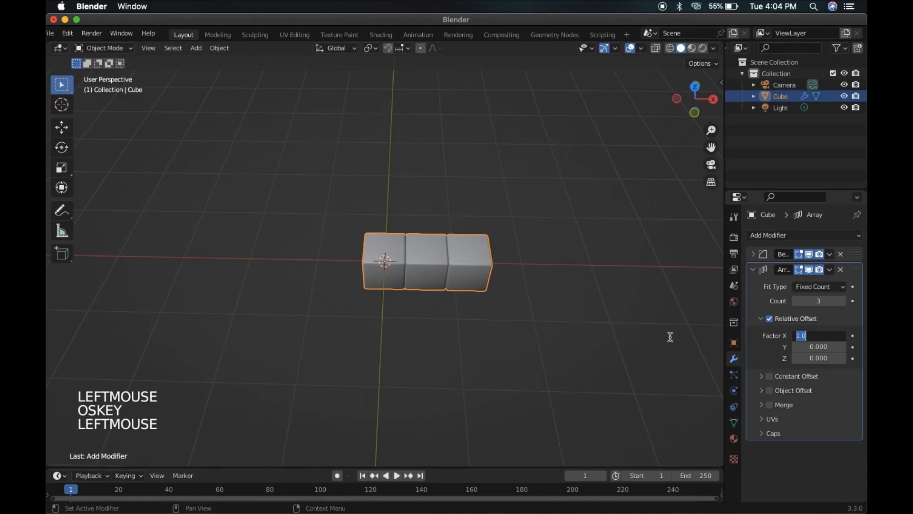
click(858, 333)
scroll(661, 298, left, 5)
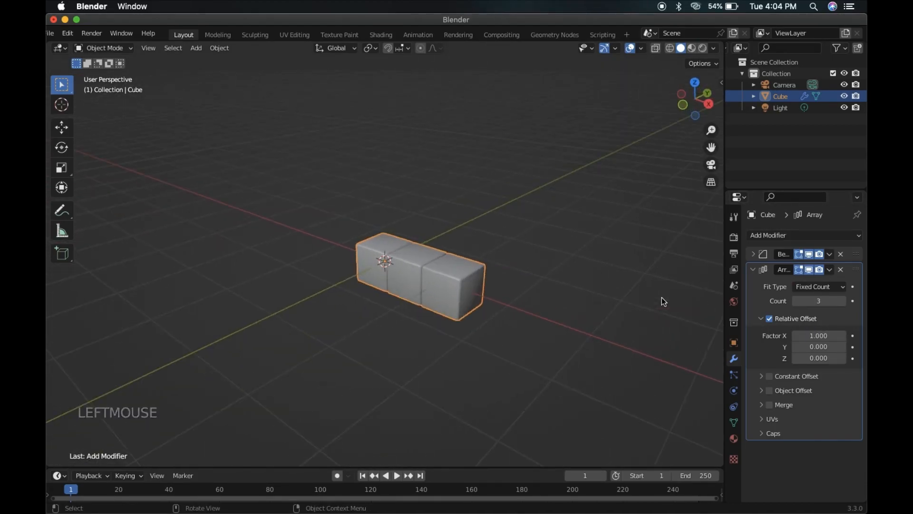
Add a second Array modifier with relative offset X 0, Y 1 and a count of 3 to repeat the row along Y.
key(a)
click(767, 235)
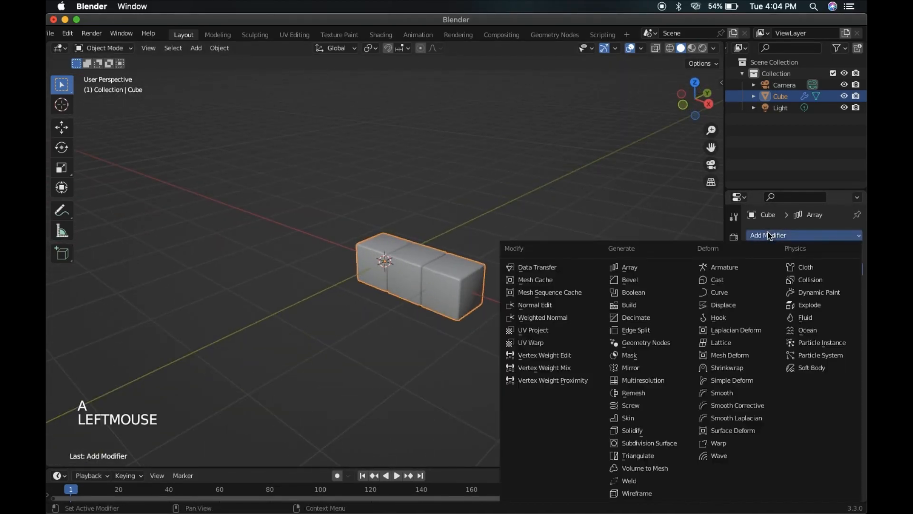
click(659, 264)
scroll(575, 280, left, 3)
double_click(812, 351)
text(0)
key(Return)
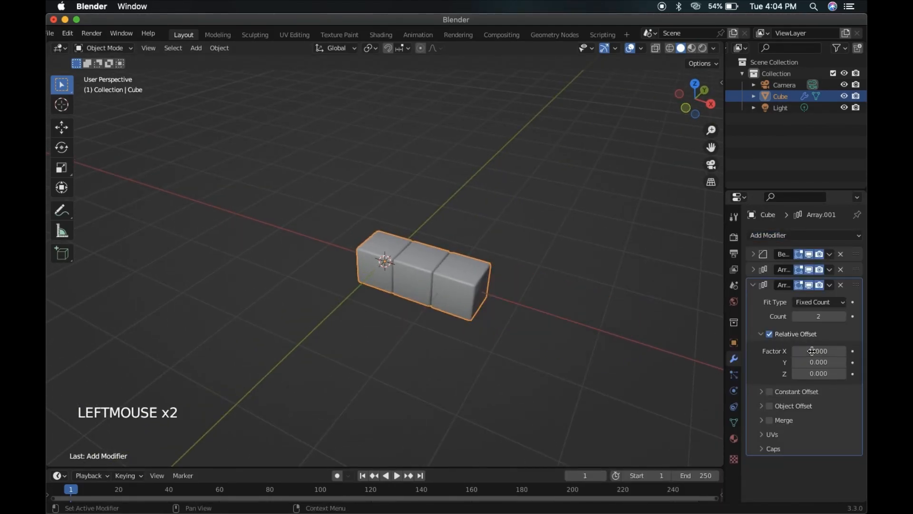
click(812, 362)
text(1)
key(Return)
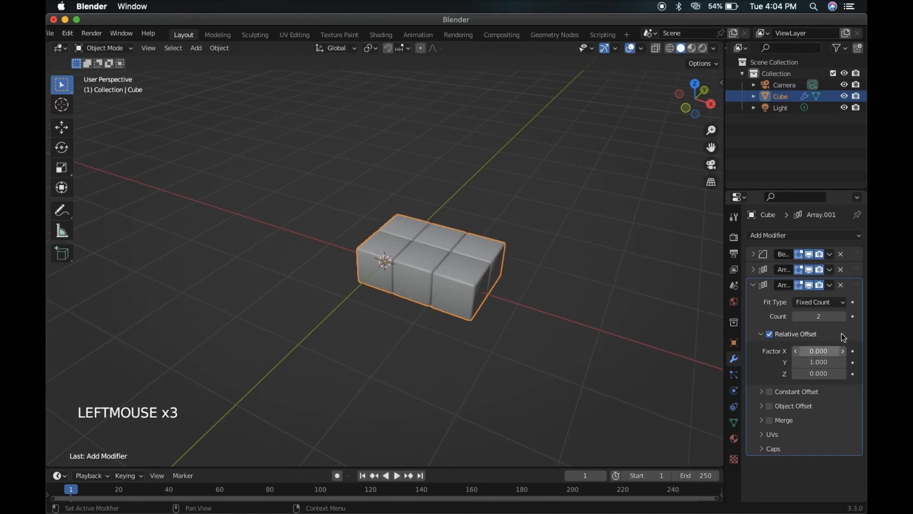
click(841, 316)
Add a third Array modifier with a count of 3 and relative offset X 0, Z 1 to stack the layers vertically.
key(a)
click(766, 235)
click(677, 272)
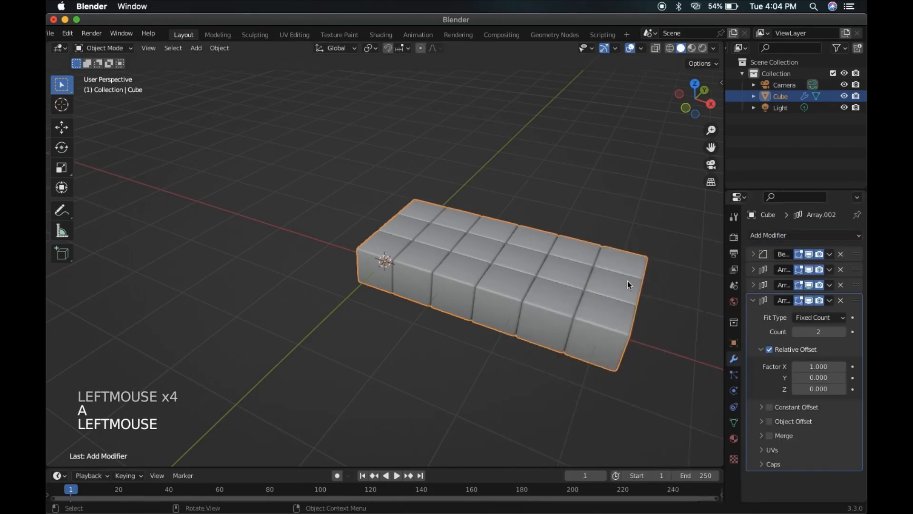
drag(826, 331, 837, 332)
click(818, 366)
text(0)
key(Return)
click(816, 388)
text(1)
key(Return)
Collapse the third Array's settings and apply all three Array modifiers to the cube, starting with the first.
super+scroll(559, 339, down, 5)
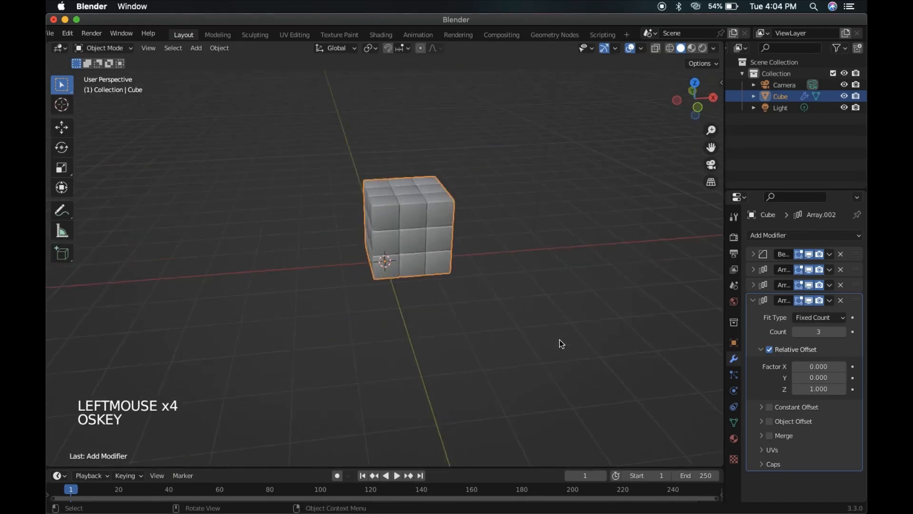
super+scroll(559, 339, down, 3)
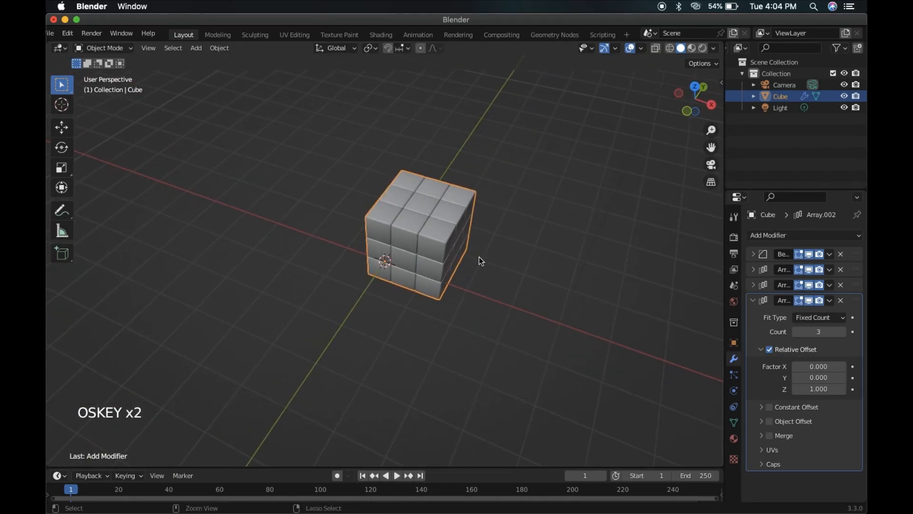
super+scroll(479, 257, down, 5)
scroll(479, 257, down, 10)
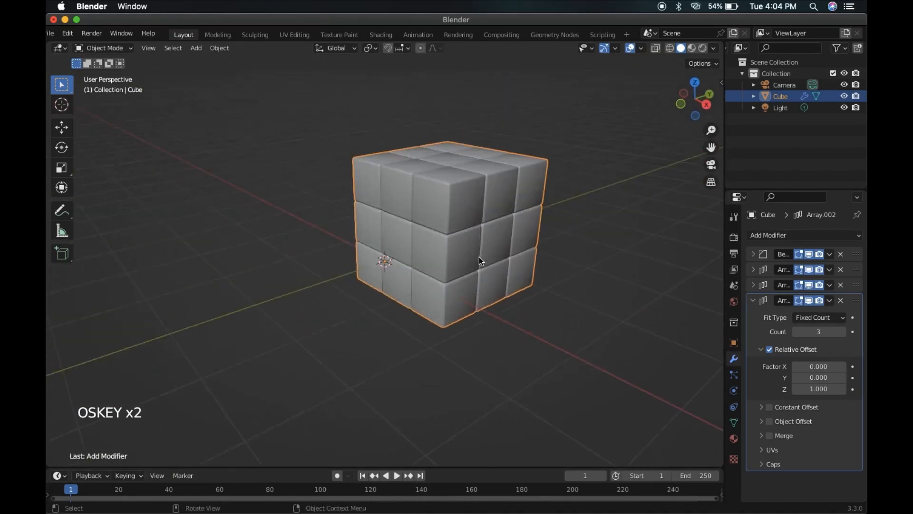
scroll(478, 257, down, 10)
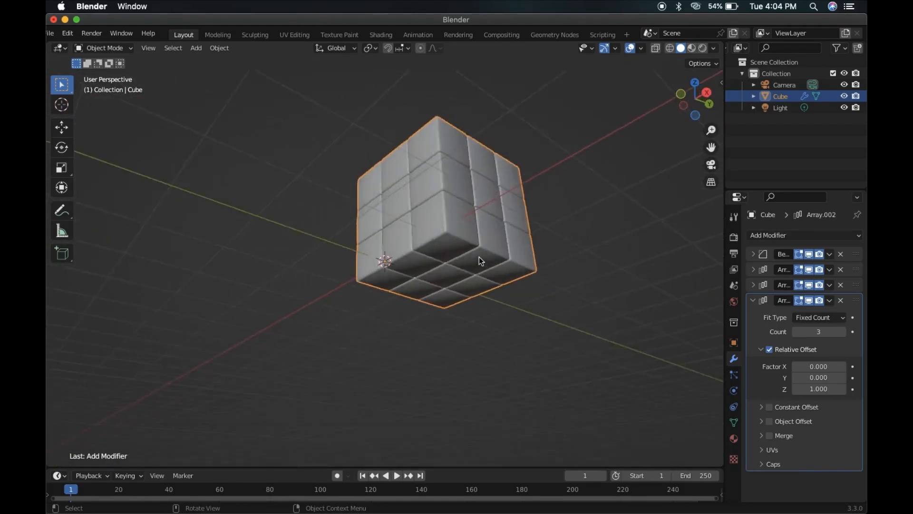
scroll(479, 256, down, 10)
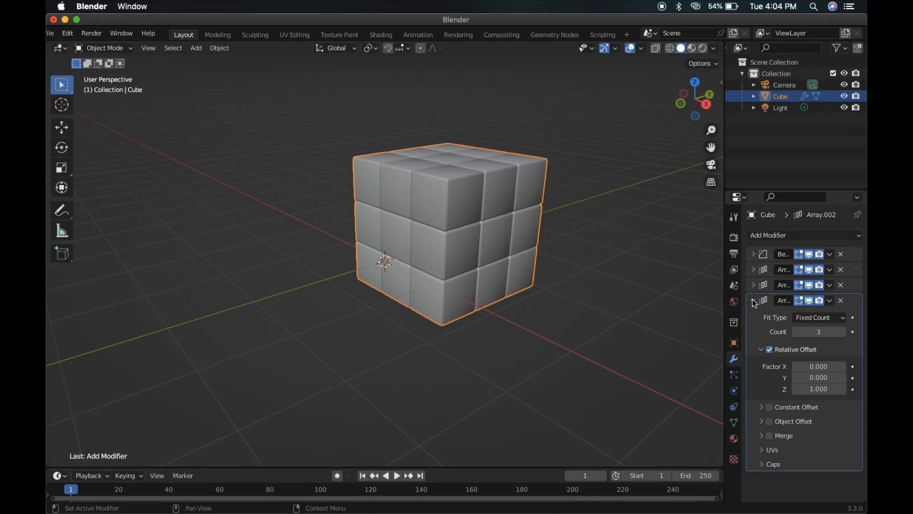
key(a)
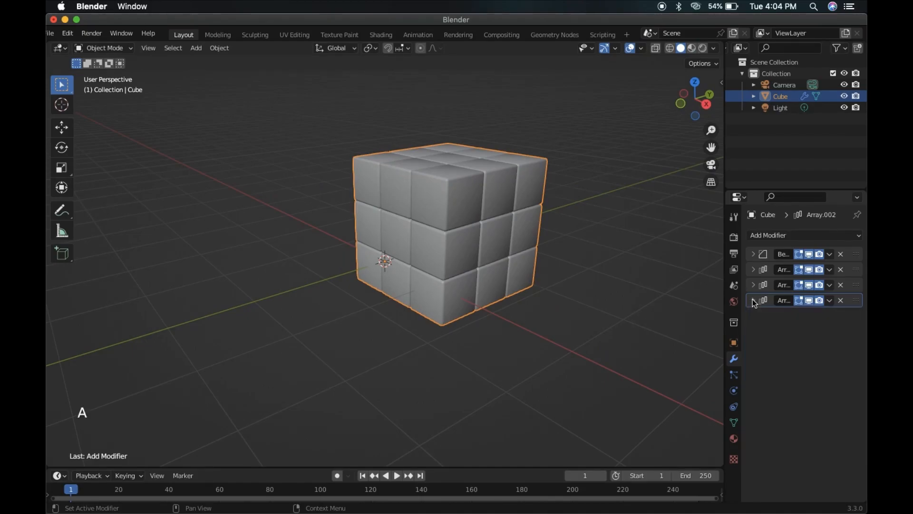
click(857, 273)
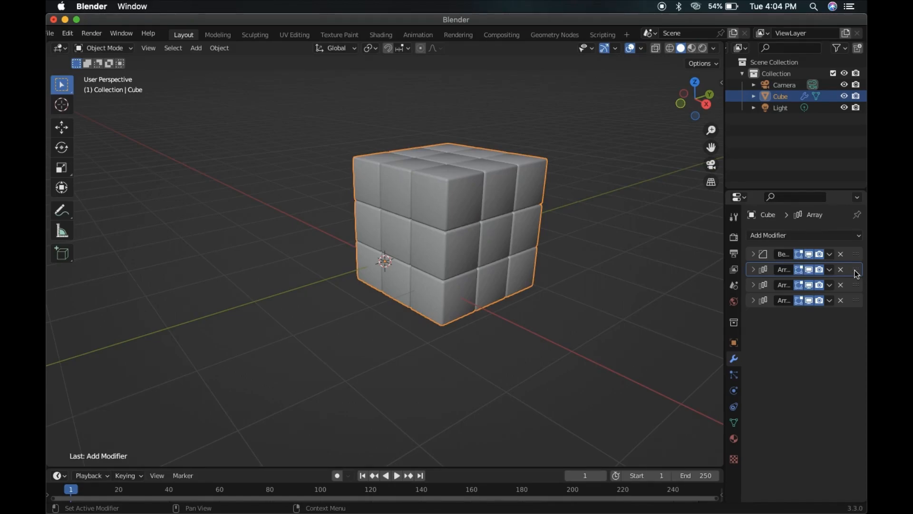
key(super+a)
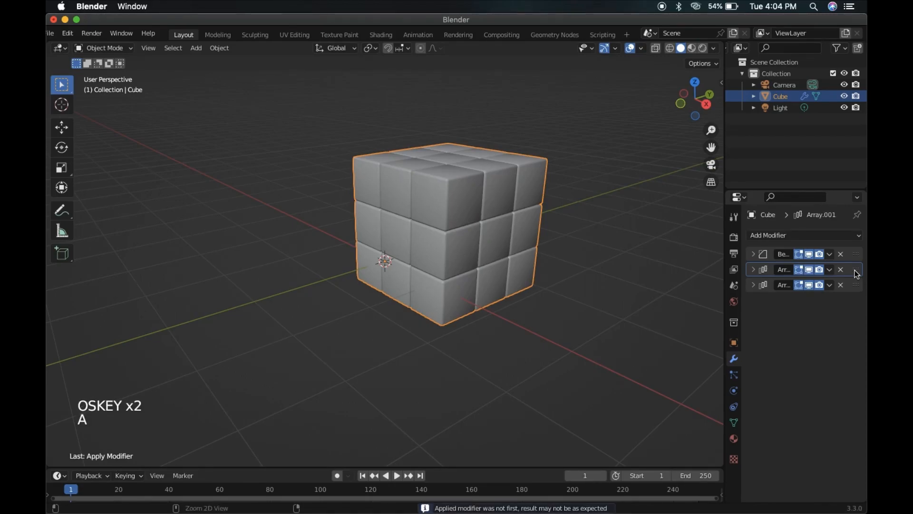
key(super+a)
key(super+a)
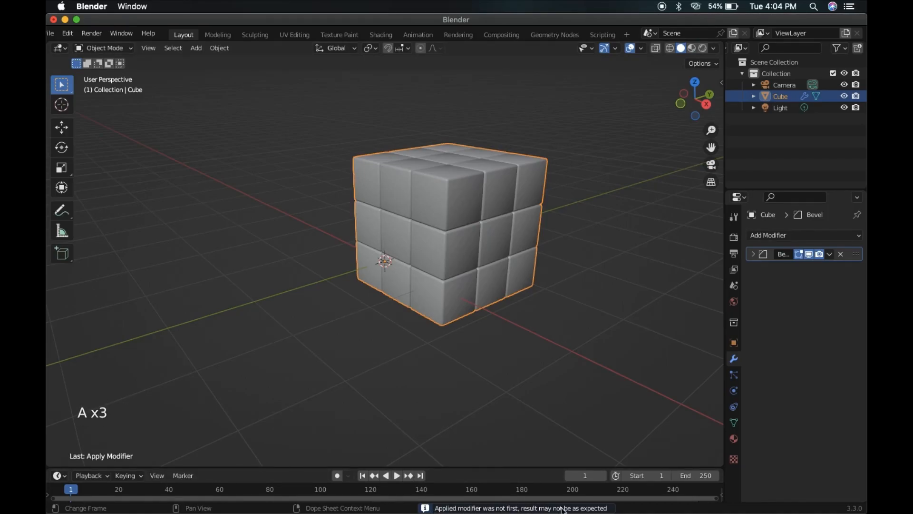
scroll(561, 386, up, 10)
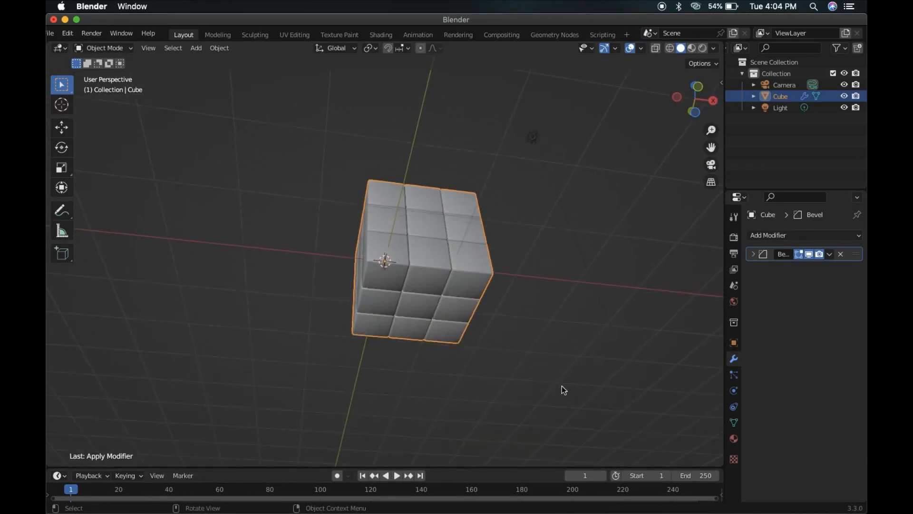
scroll(447, 267, down, 10)
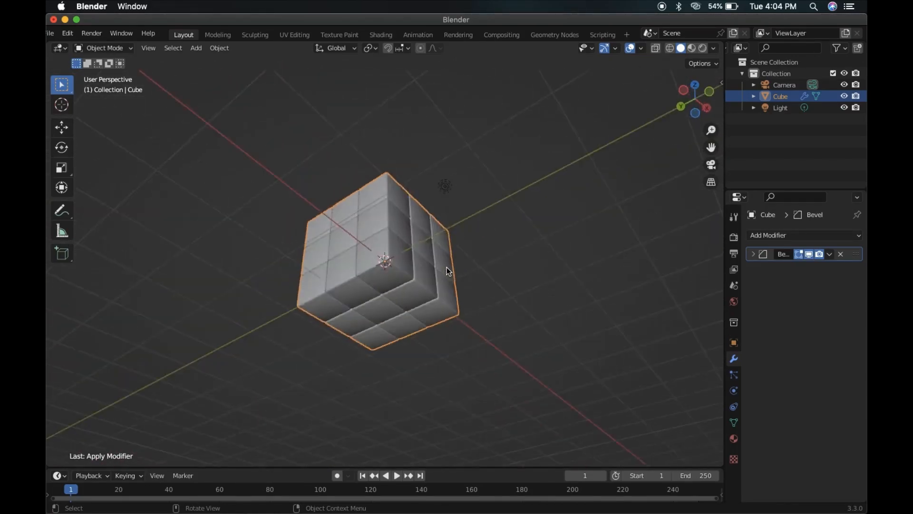
scroll(446, 267, up, 6)
scroll(441, 227, down, 2)
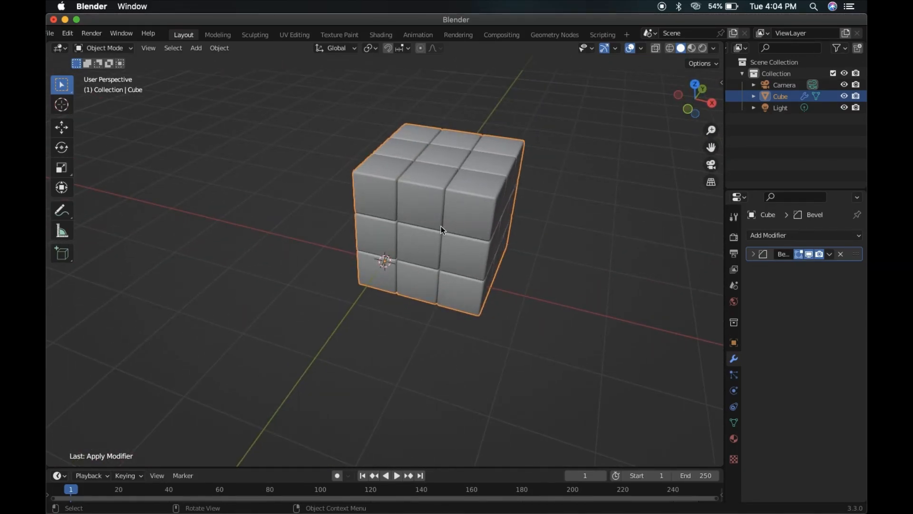
right_click(441, 226)
mouse_move(421, 276)
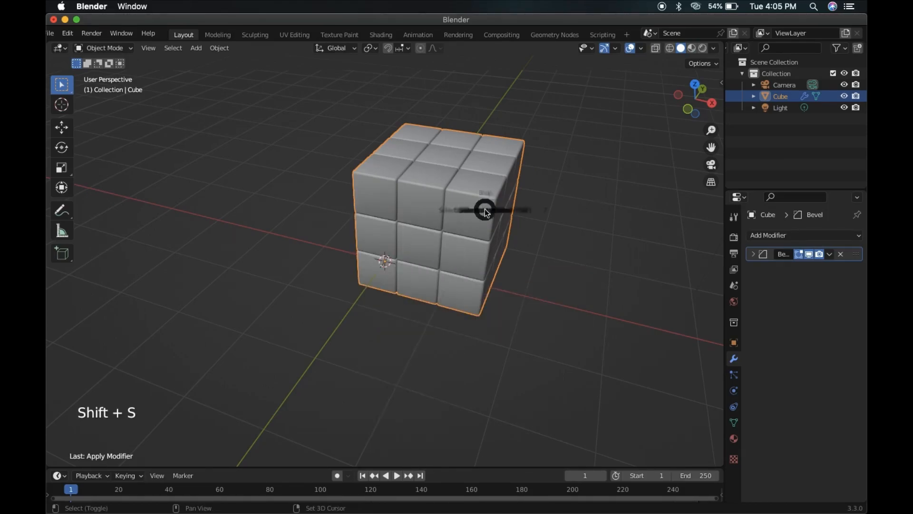
key(shift+s)
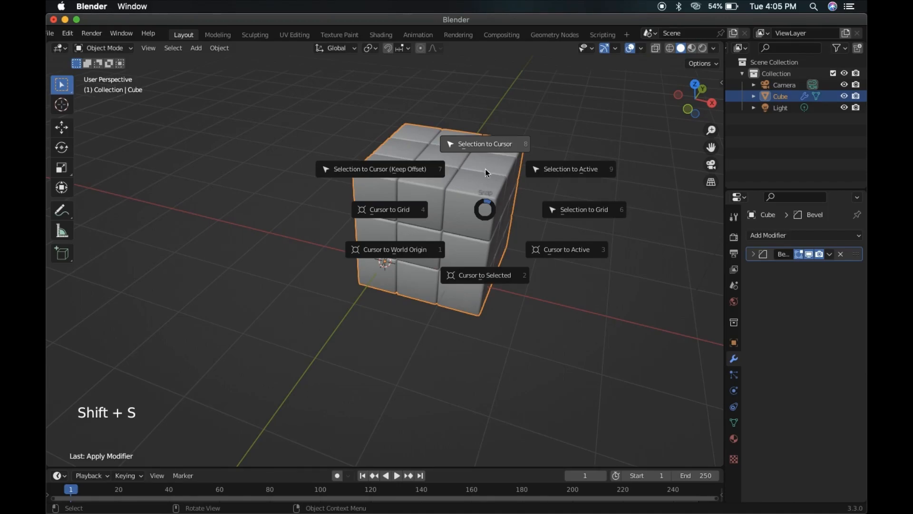
right_click(456, 230)
Set the cube's origin to the centre of its geometry.
right_click(456, 229)
mouse_move(448, 284)
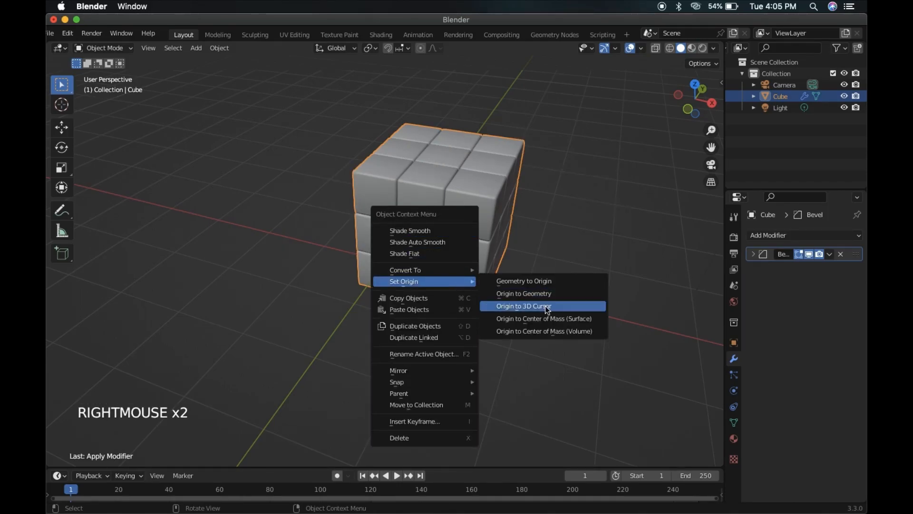
click(547, 310)
scroll(466, 234, up, 2)
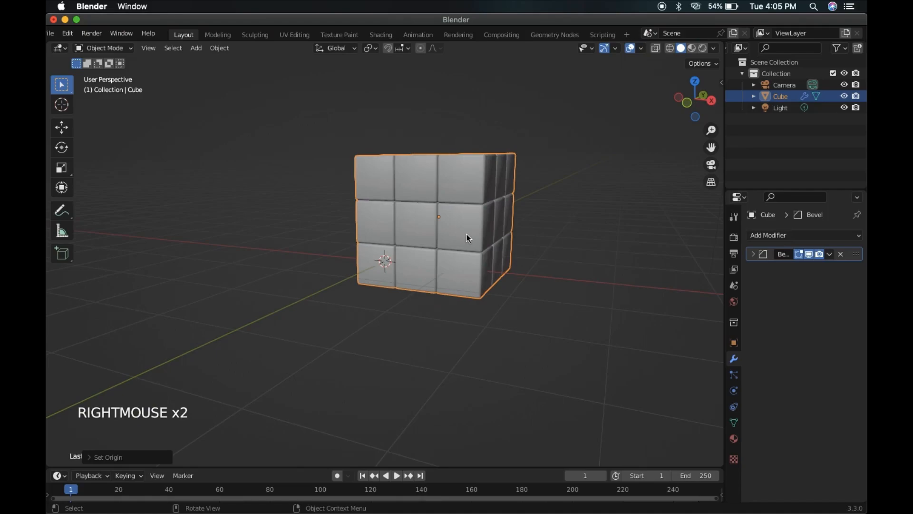
Snap the cube to the 3D cursor so that it is centred on the world origin.
key(shift+s)
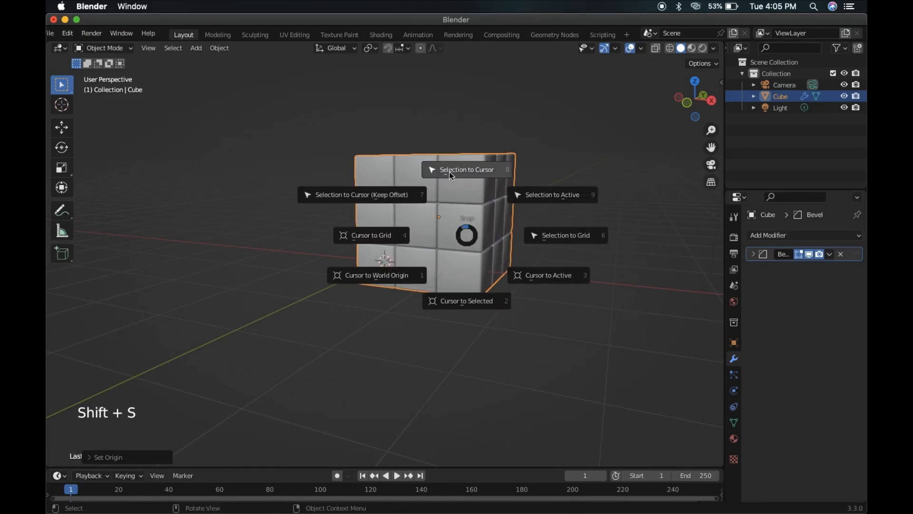
click(466, 168)
scroll(466, 168, left, 3)
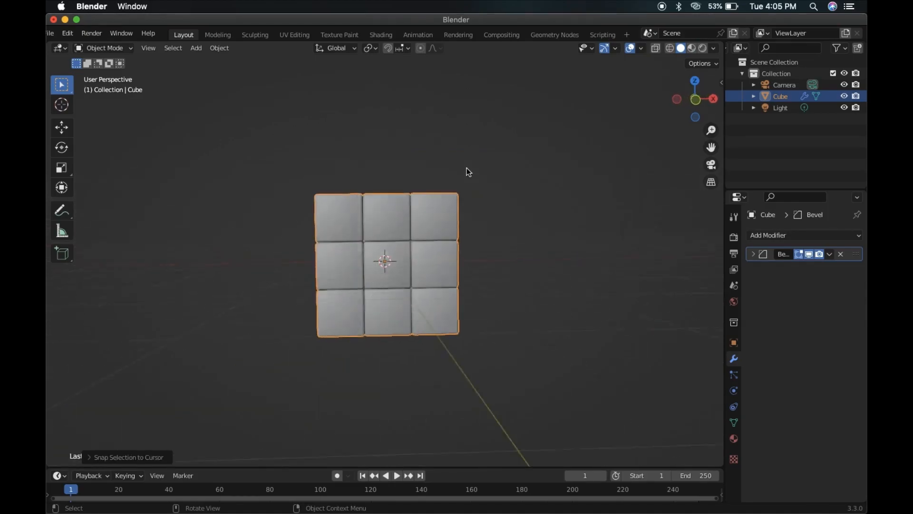
Examine the centred cube from the front, the side and above.
scroll(467, 168, down, 5)
scroll(467, 168, up, 8)
super+scroll(467, 168, down, 15)
super+scroll(466, 168, up, 10)
scroll(466, 168, left, 8)
scroll(468, 172, left, 8)
key(grave)
key(3)
super+scroll(467, 169, down, 6)
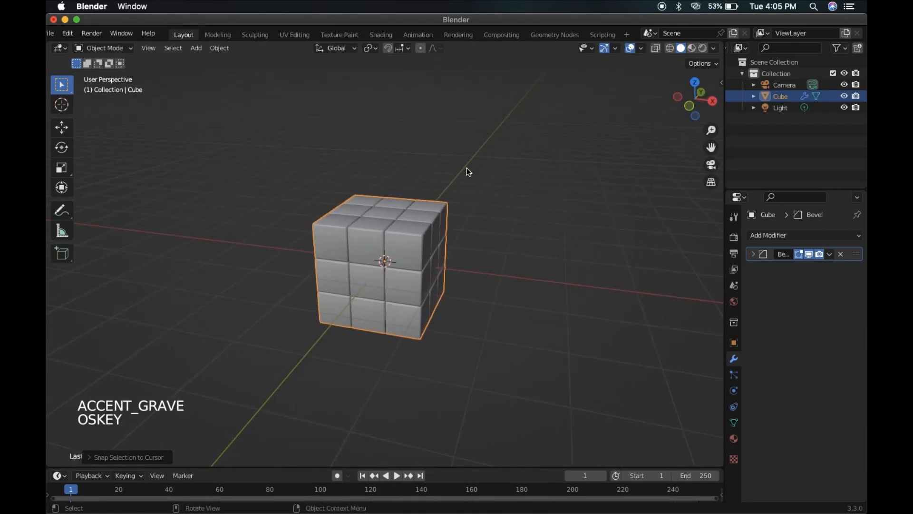
scroll(468, 172, left, 10)
scroll(468, 172, left, 10)
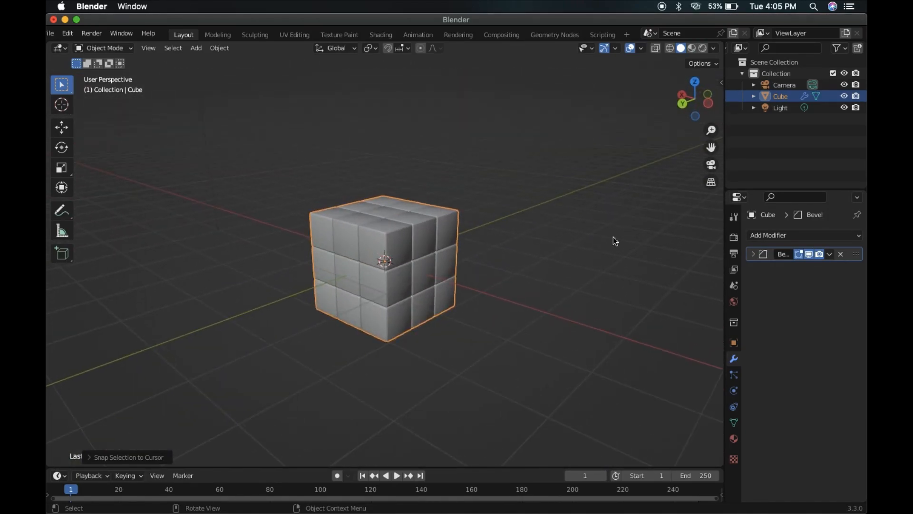
Separate the whole cube mesh by loose parts into individual cube pieces and return to Object Mode.
key(Tab)
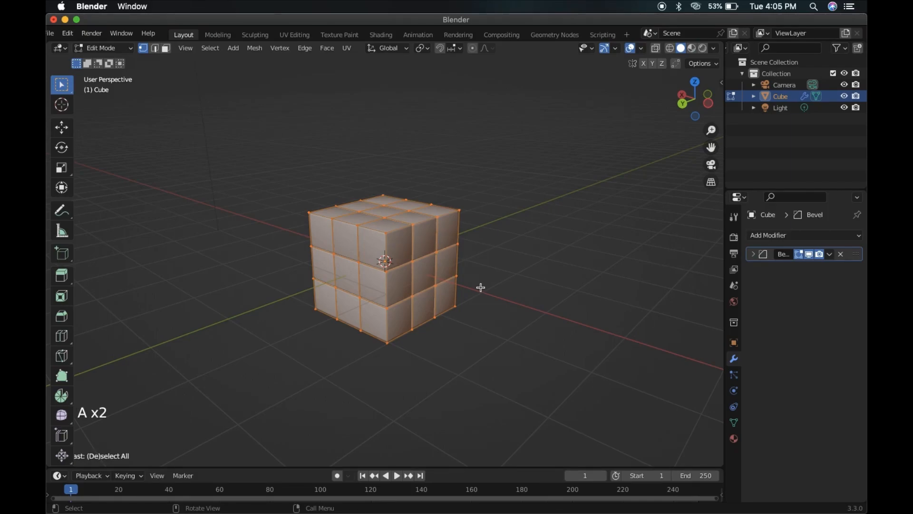
key(p)
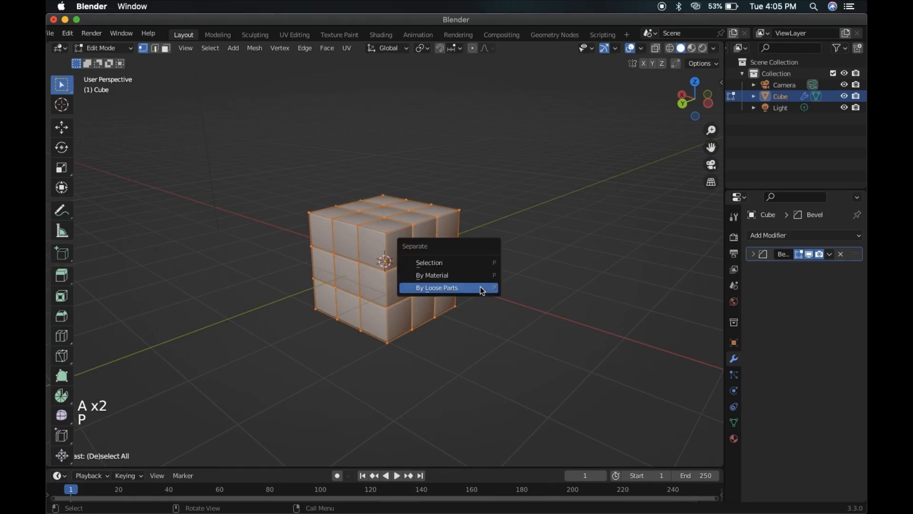
click(449, 288)
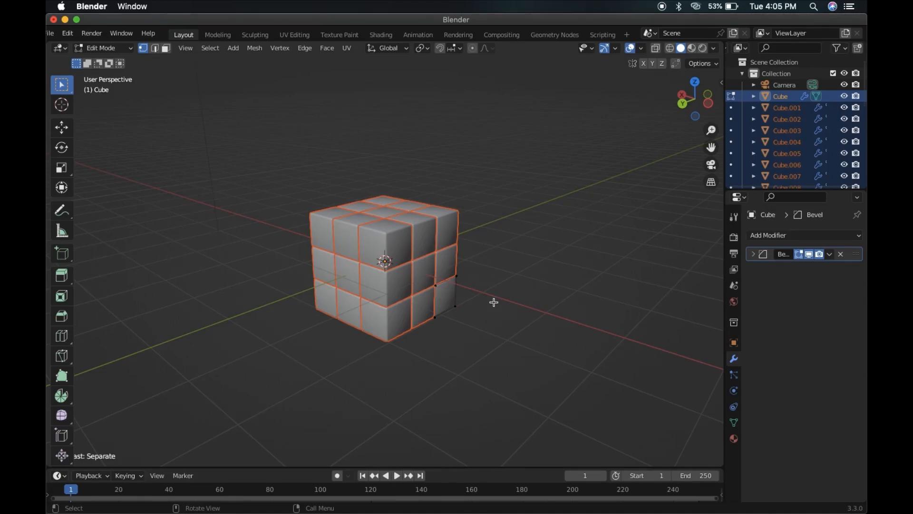
key(Tab)
Examine the separated cube pieces from all sides, including from below.
scroll(494, 303, right, 10)
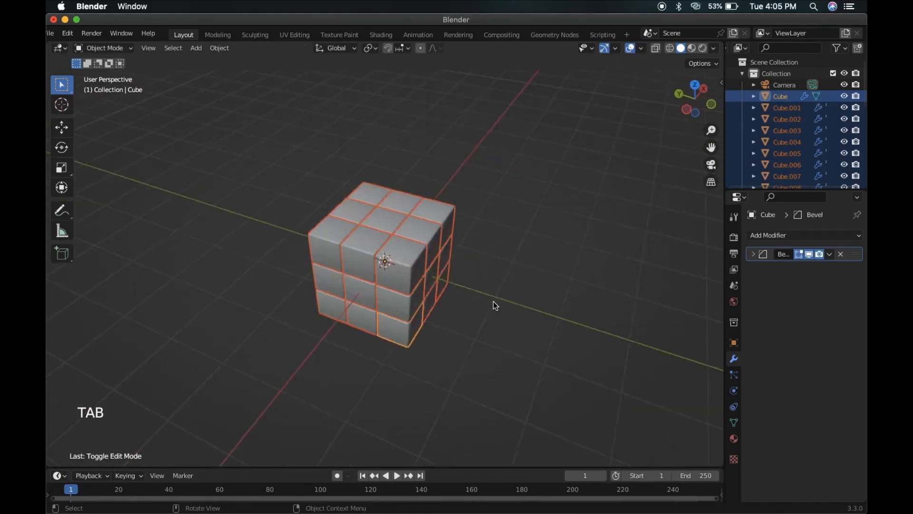
scroll(494, 302, left, 8)
scroll(494, 302, right, 6)
scroll(494, 302, left, 3)
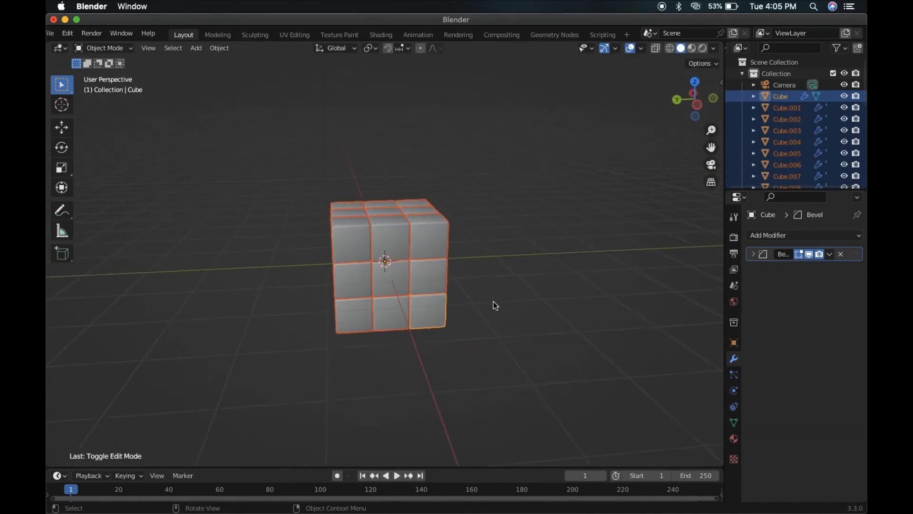
scroll(493, 302, down, 6)
super+scroll(493, 302, up, 5)
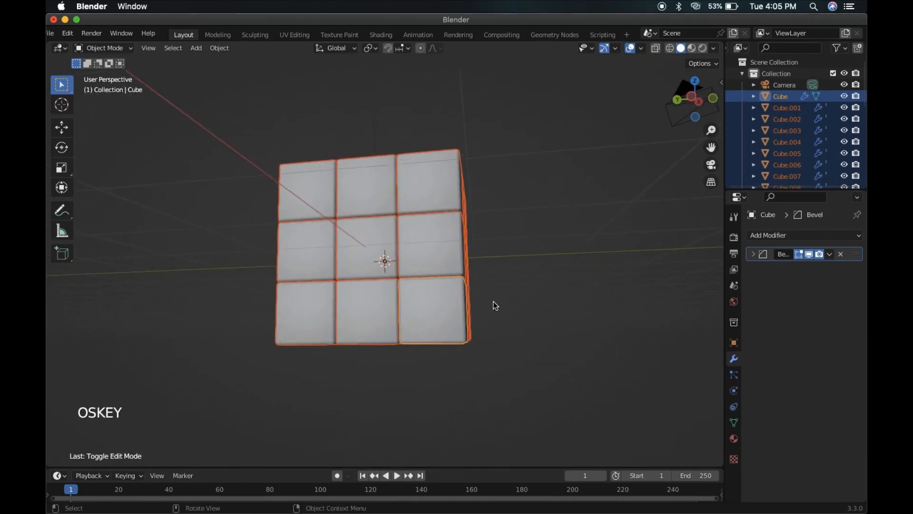
scroll(494, 302, up, 5)
scroll(493, 302, left, 4)
scroll(494, 302, down, 8)
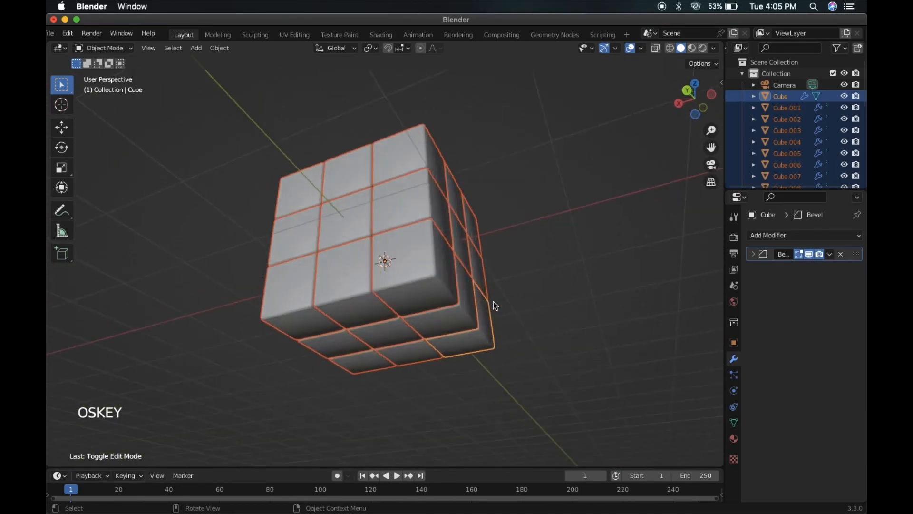
scroll(493, 302, up, 8)
scroll(493, 302, right, 4)
scroll(494, 302, left, 3)
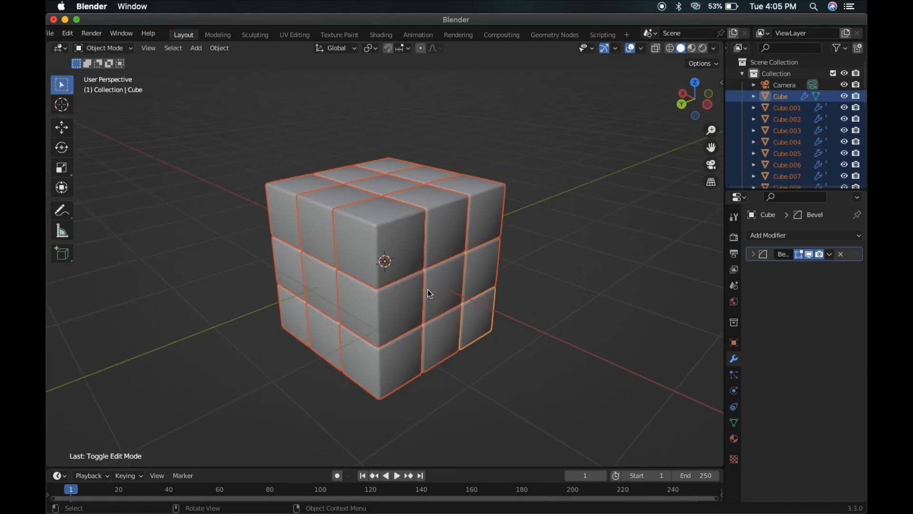
Add a plane mesh at the 3D cursor and scale it uniformly to 0.3.
key(shift+a)
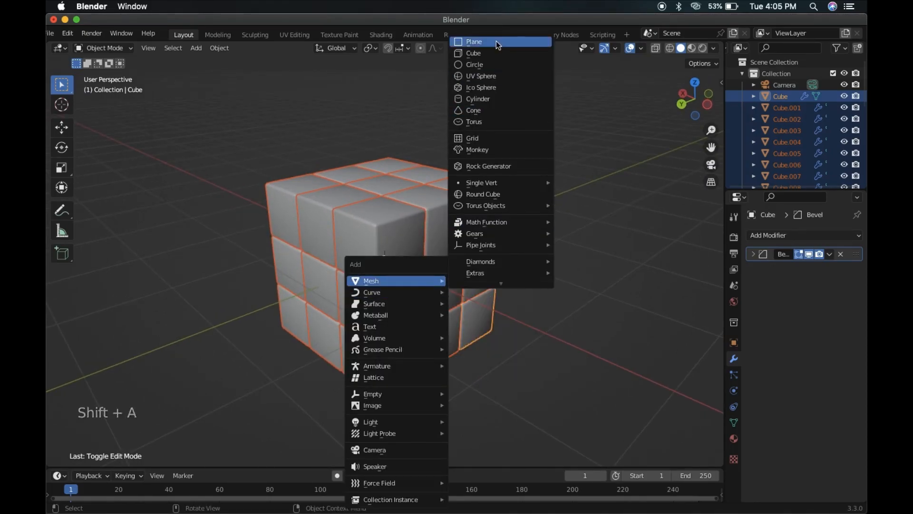
click(495, 41)
scroll(527, 229, left, 3)
text(s)
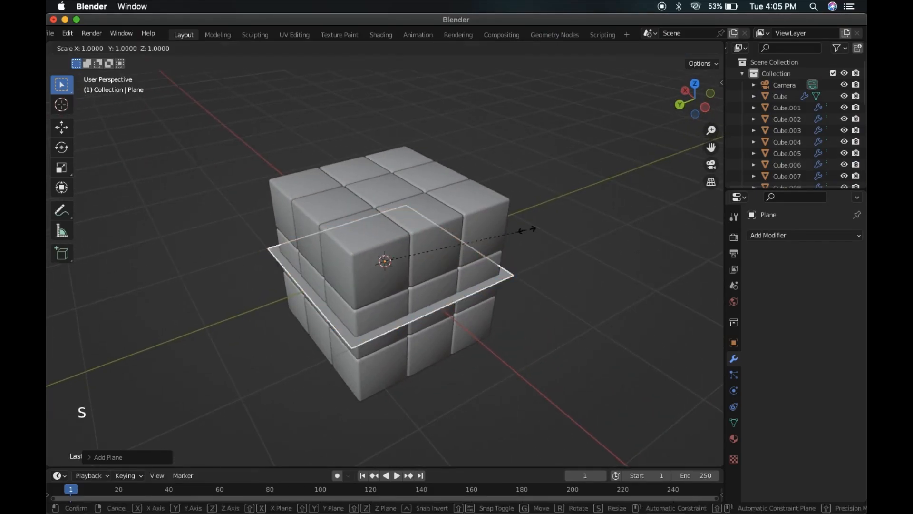
text(.3)
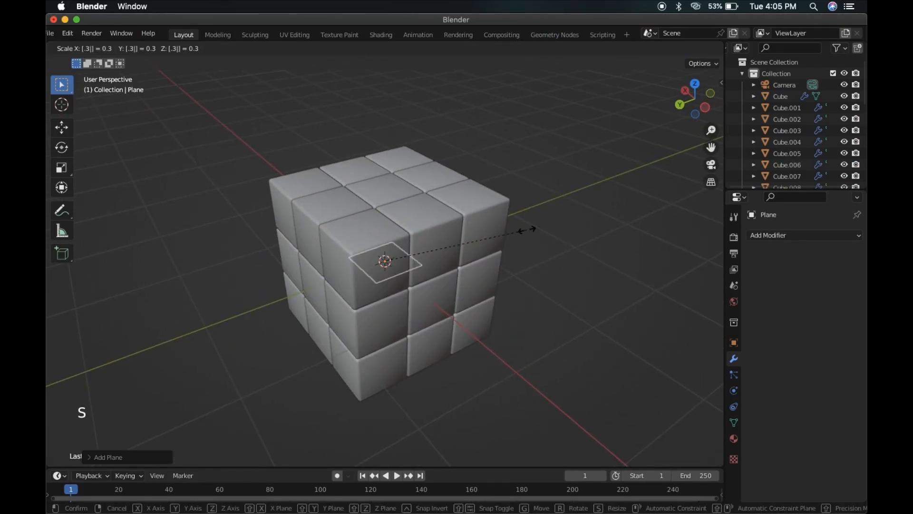
click(526, 230)
Rotate the small plane 90 degrees about the Y axis so that it stands upright.
scroll(527, 229, left, 5)
scroll(527, 230, right, 4)
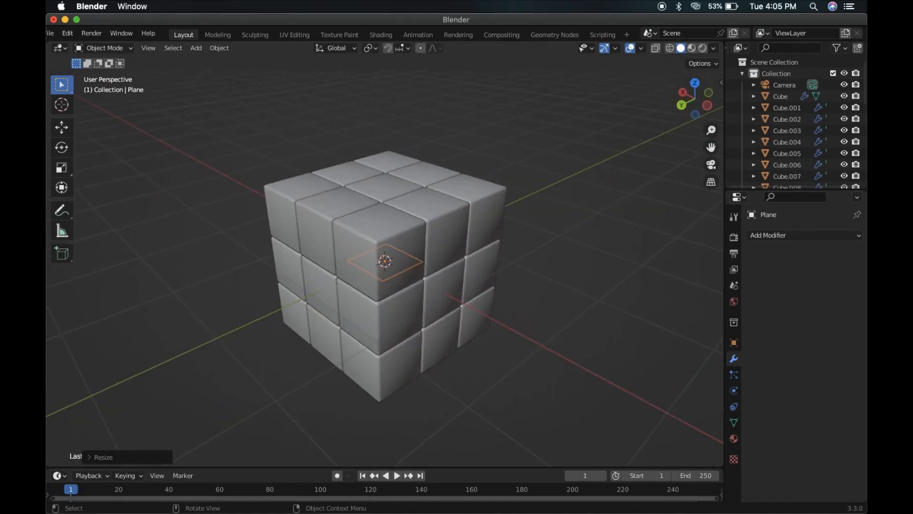
text(ry90)
click(527, 229)
scroll(526, 229, left, 5)
scroll(527, 229, down, 5)
scroll(526, 229, right, 5)
scroll(527, 229, up, 5)
scroll(527, 229, right, 3)
Select all the cube pieces together with the plane and set each origin to its Center of Mass (Surface).
click(421, 367)
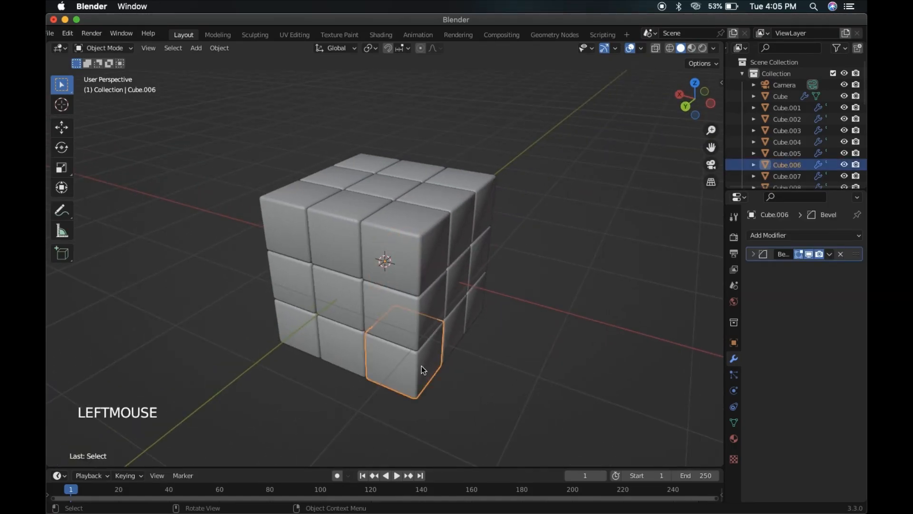
right_click(421, 366)
drag(157, 103, 561, 406)
right_click(394, 271)
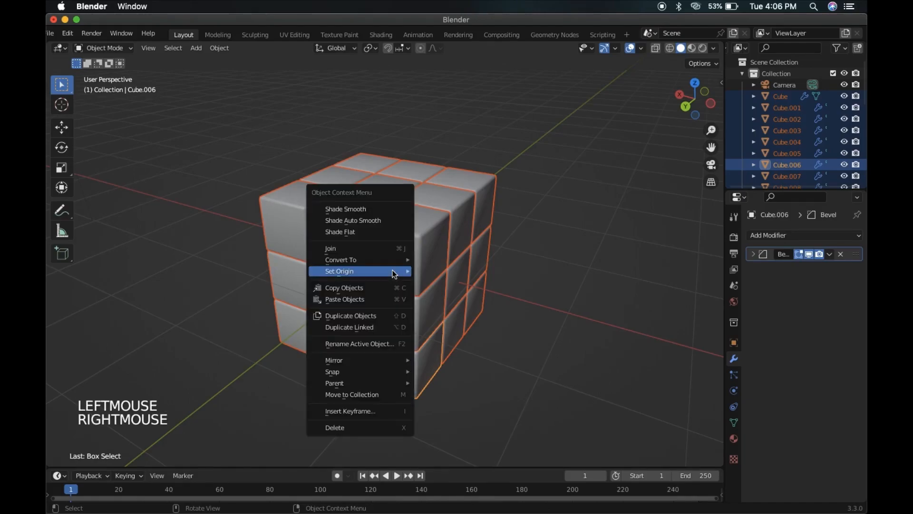
mouse_move(393, 272)
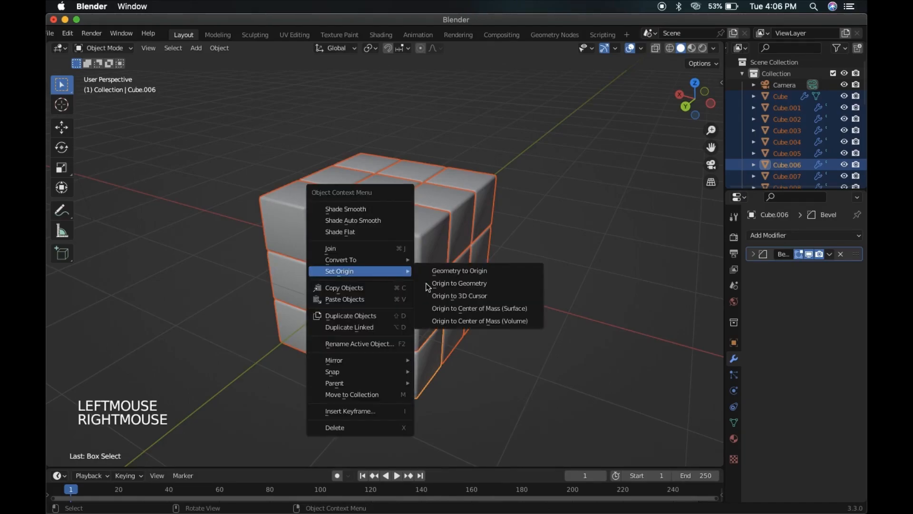
click(484, 309)
scroll(533, 361, down, 5)
scroll(532, 361, up, 10)
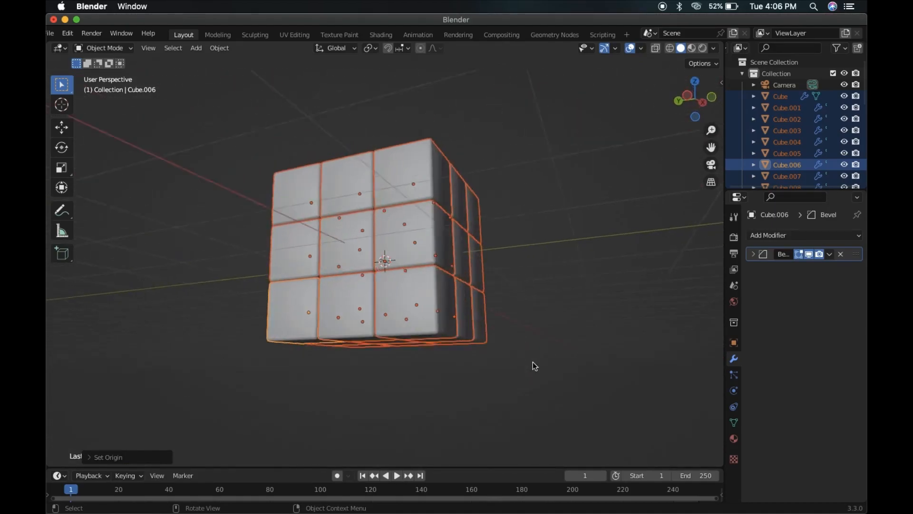
scroll(532, 362, down, 8)
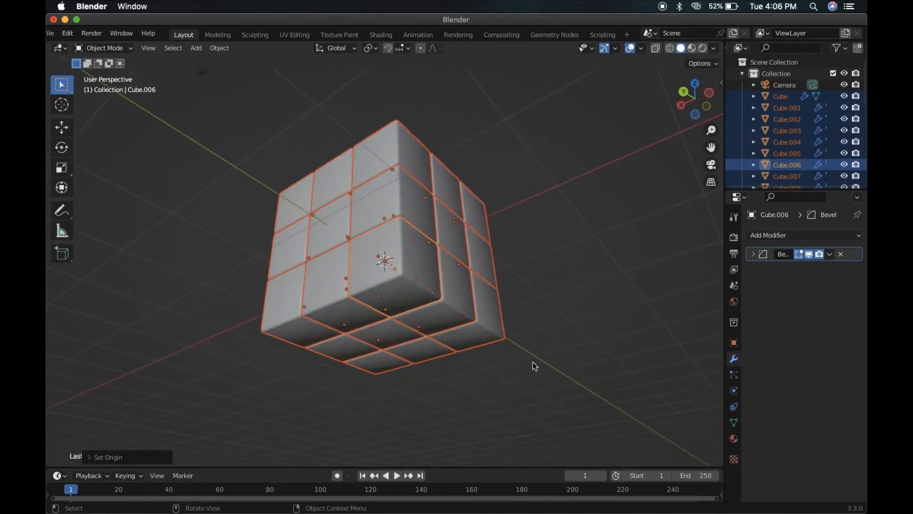
scroll(532, 361, up, 5)
scroll(781, 137, down, 7)
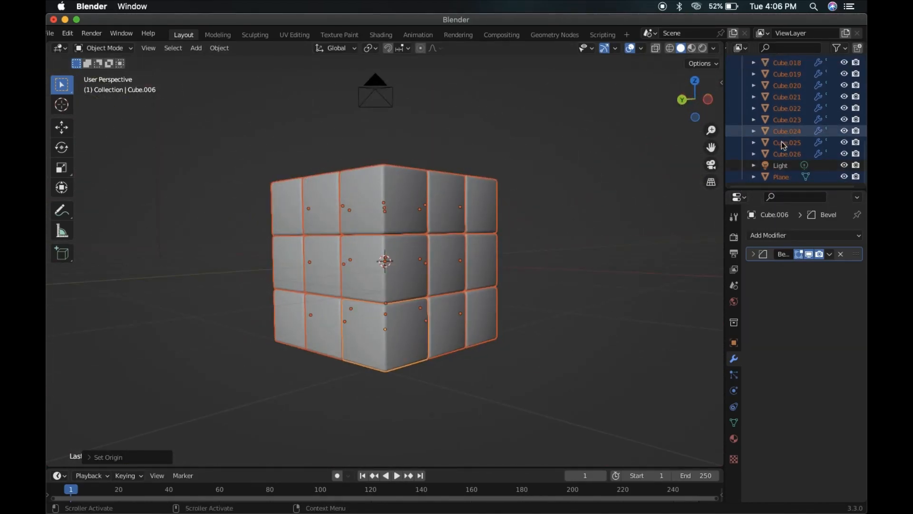
Check where the plane sits inside the cube, and select the bottom corner cube piece for comparison.
click(781, 177)
scroll(475, 320, up, 5)
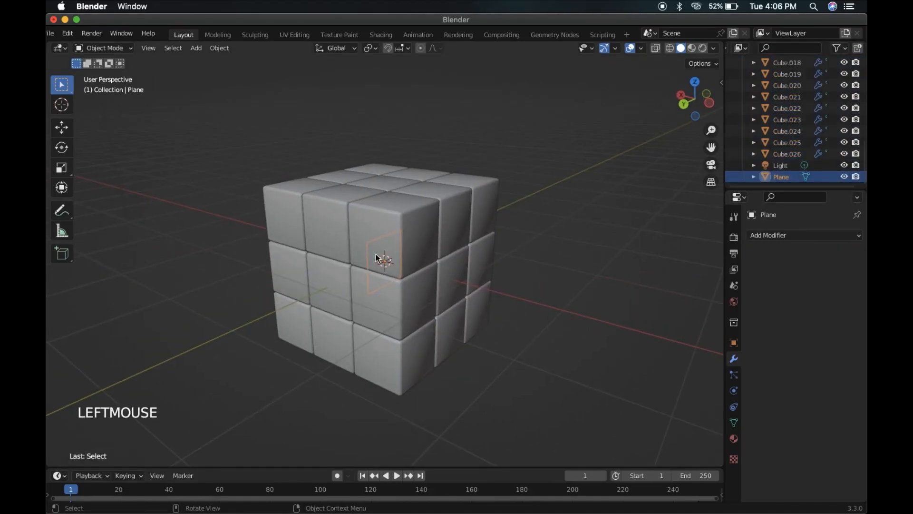
click(405, 353)
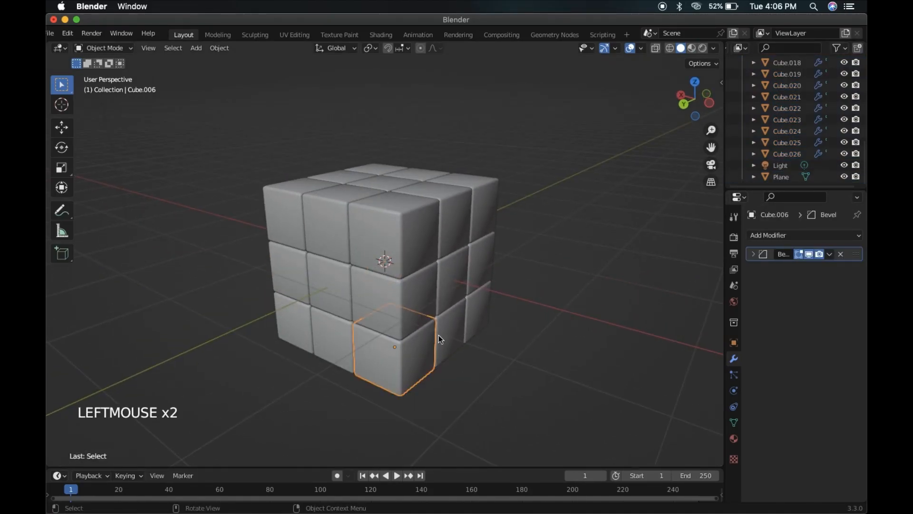
scroll(438, 334, down, 4)
scroll(438, 334, up, 7)
scroll(438, 334, down, 5)
scroll(438, 335, up, 1)
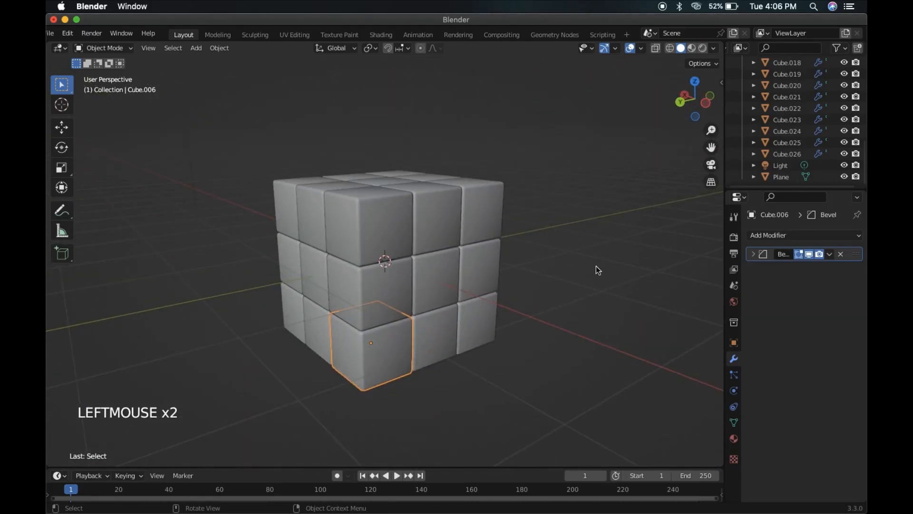
Display the selected corner piece's transform properties and examine its X, Y and Z location.
key(b)
right_click(598, 262)
key(n)
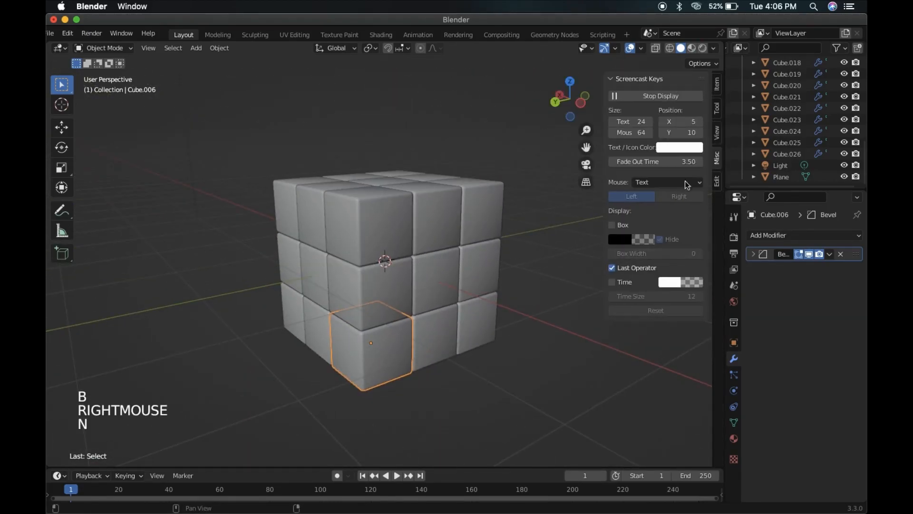
click(718, 85)
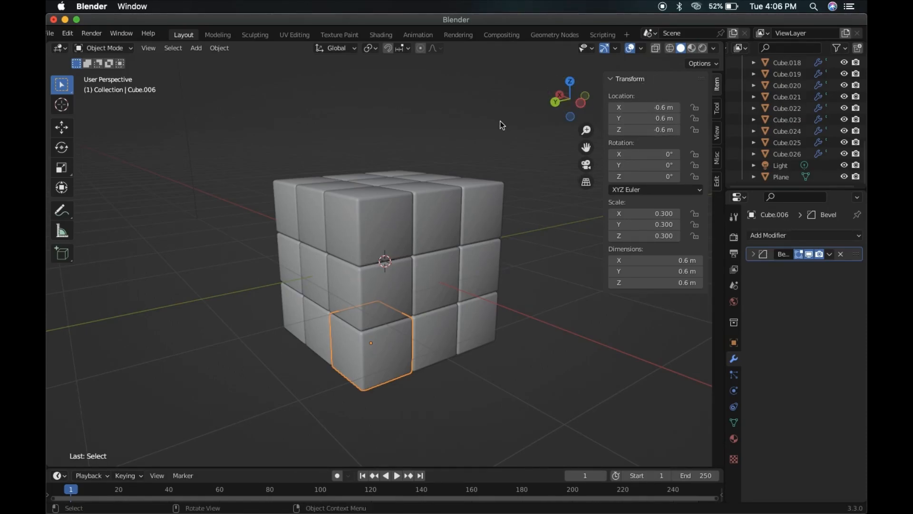
scroll(405, 204, down, 5)
scroll(406, 204, up, 5)
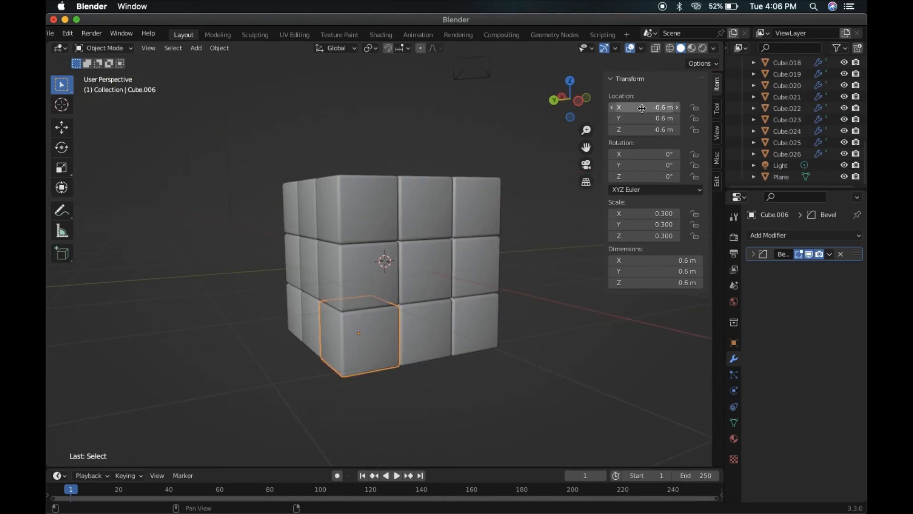
scroll(474, 173, up, 5)
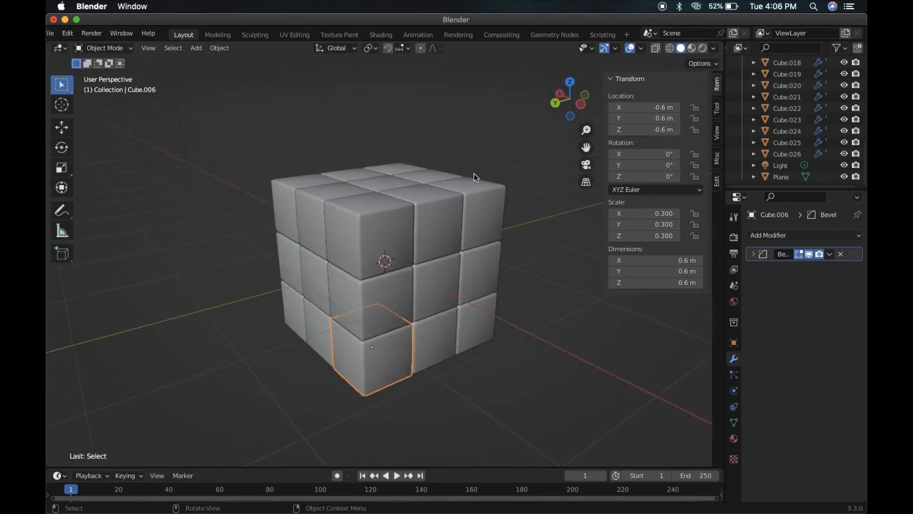
scroll(524, 224, down, 10)
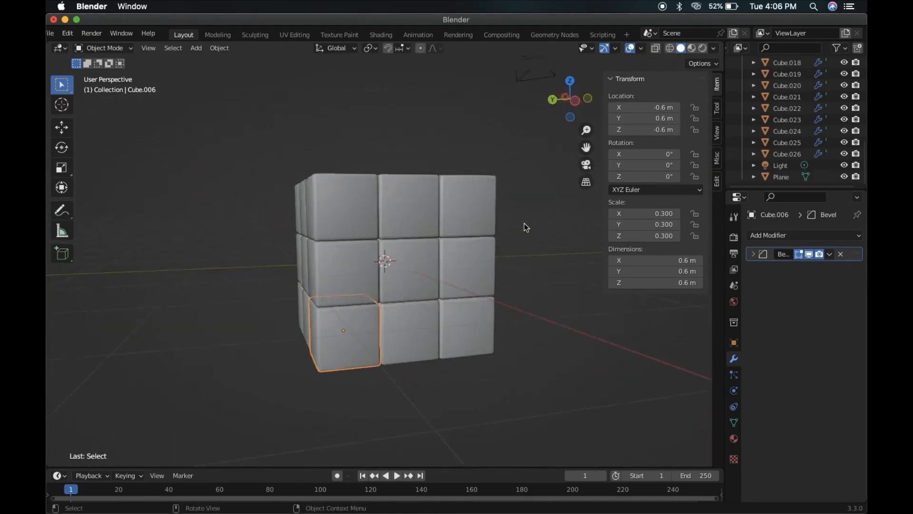
scroll(524, 223, up, 3)
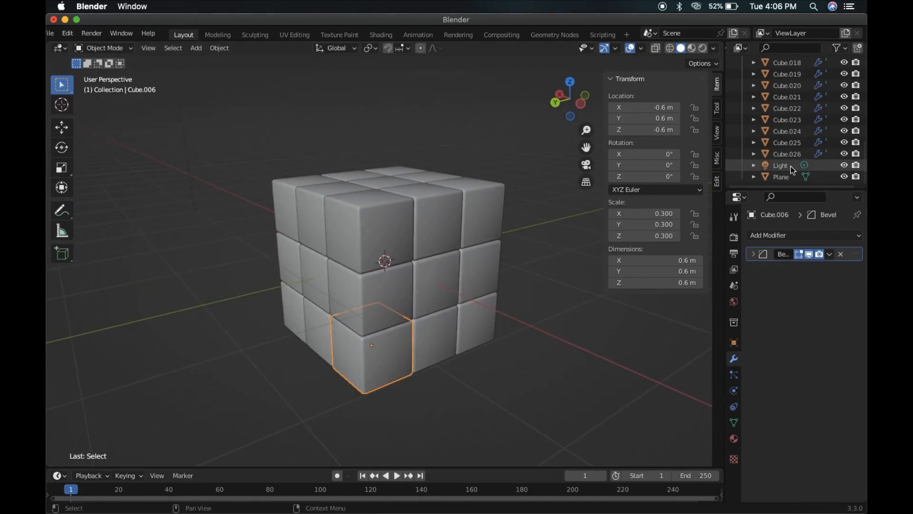
Select the plane and set its X, Y and Z location all to -0.6 m.
click(782, 177)
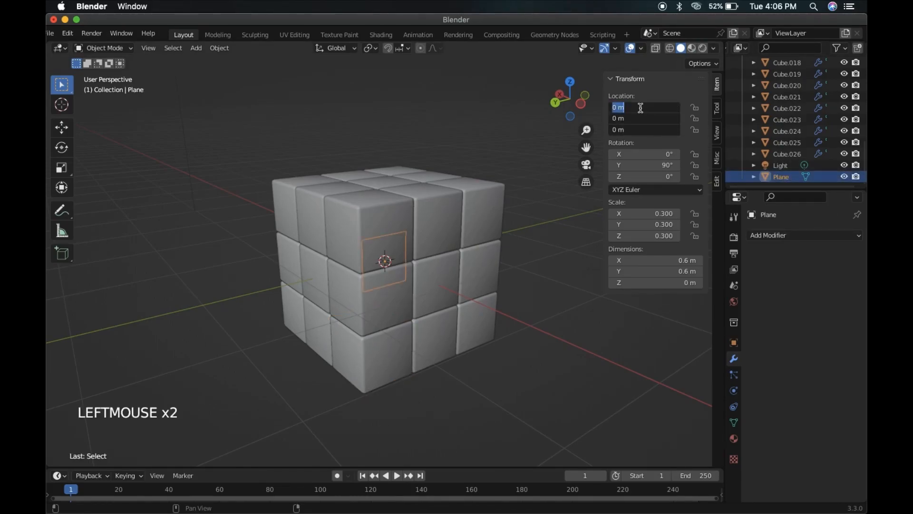
key(Return)
scroll(461, 318, left, 8)
scroll(461, 318, right, 3)
scroll(460, 318, up, 3)
drag(647, 105, 647, 129)
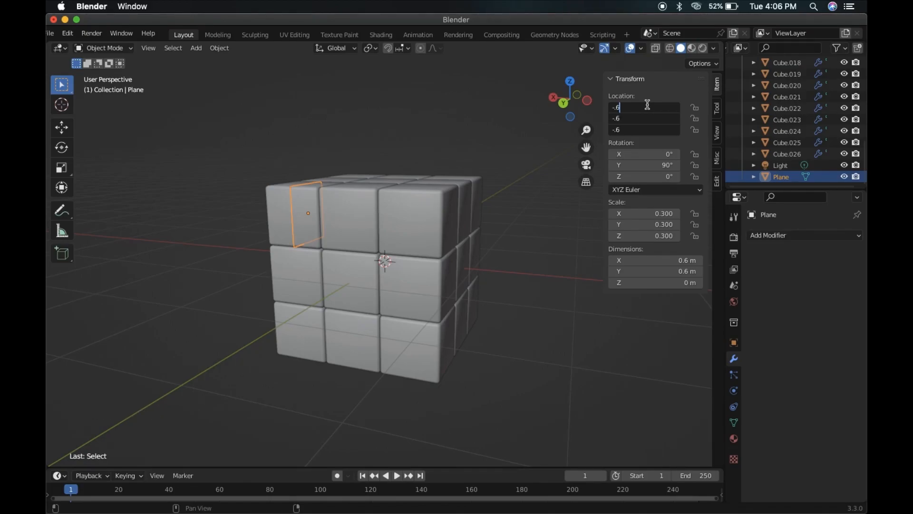
text(-.6)
key(Return)
Examine the moved plane's position against the bottom corner piece from several angles.
scroll(515, 282, down, 5)
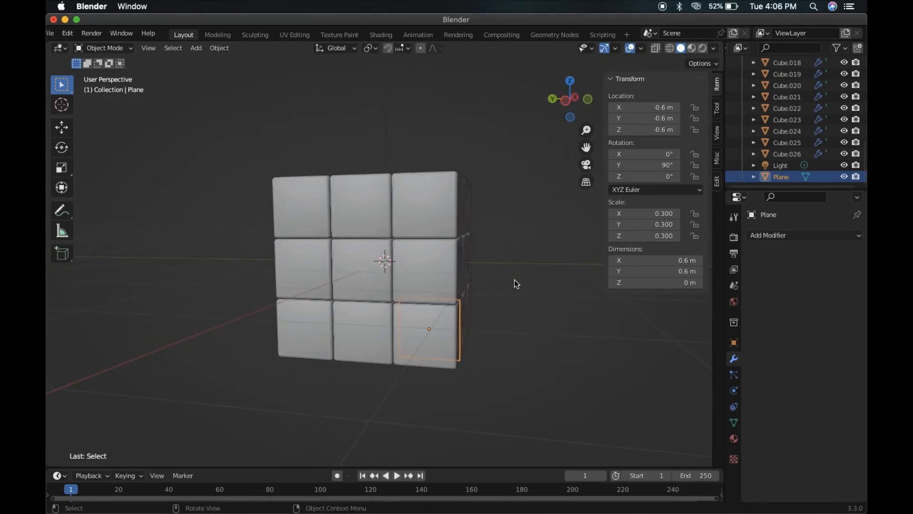
scroll(514, 283, up, 3)
scroll(515, 284, right, 4)
scroll(514, 283, down, 5)
scroll(514, 284, left, 4)
scroll(514, 280, down, 4)
scroll(514, 280, up, 6)
scroll(515, 281, down, 4)
scroll(515, 280, up, 2)
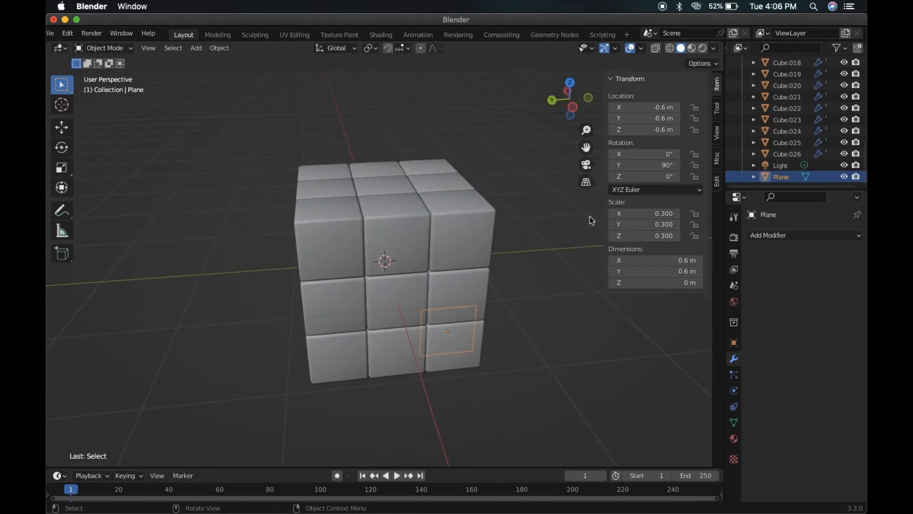
Set the plane's Y location to 0.6 m.
click(649, 119)
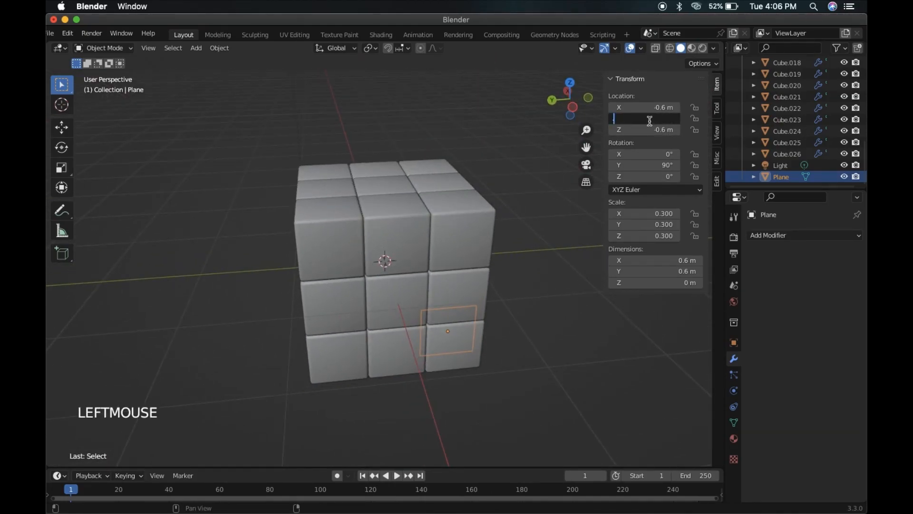
text(0.6)
key(Return)
scroll(438, 293, down, 3)
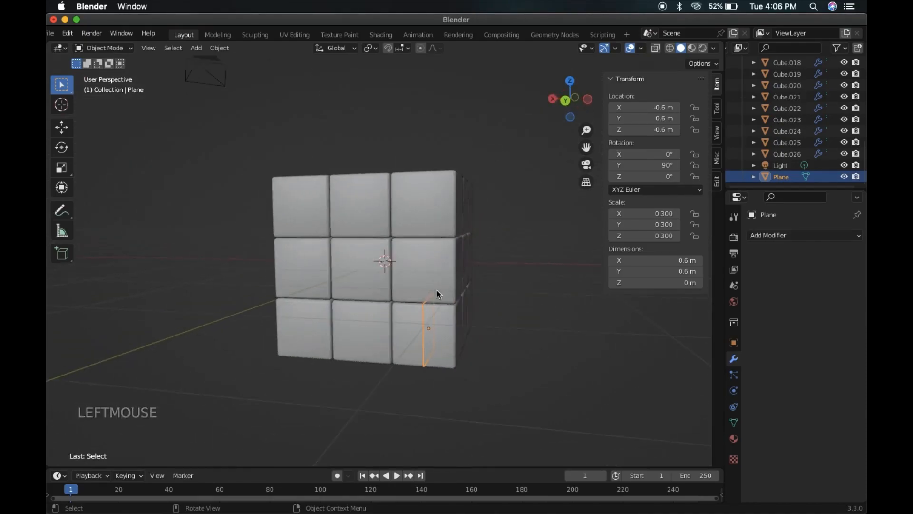
Move the plane with snapping along X to -0.9 m, flush with the corner piece's outer face, and turn snapping off.
scroll(438, 293, right, 4)
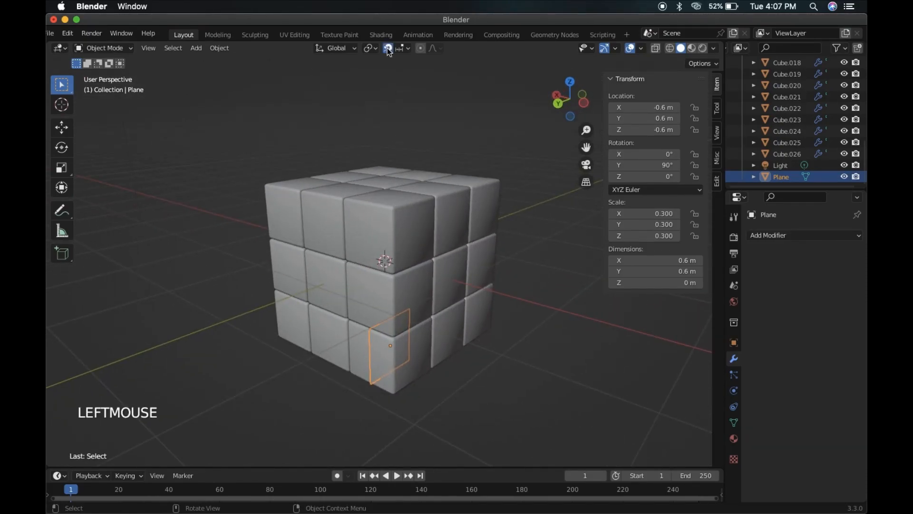
click(401, 49)
click(389, 128)
key(g)
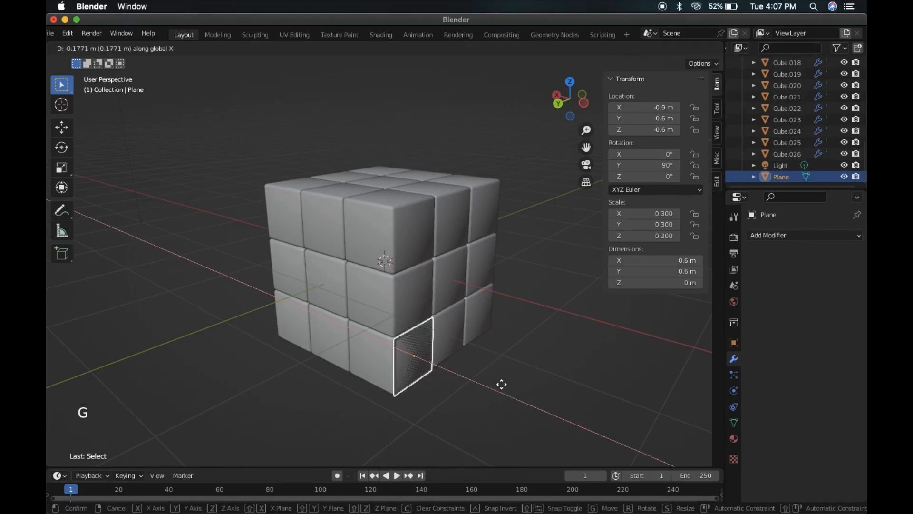
click(502, 386)
scroll(502, 385, right, 10)
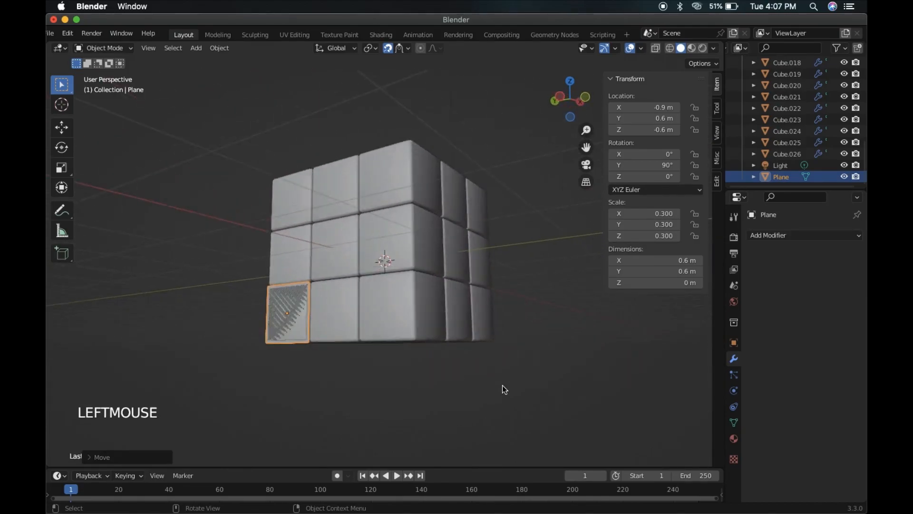
scroll(502, 385, left, 8)
super+scroll(502, 385, up, 4)
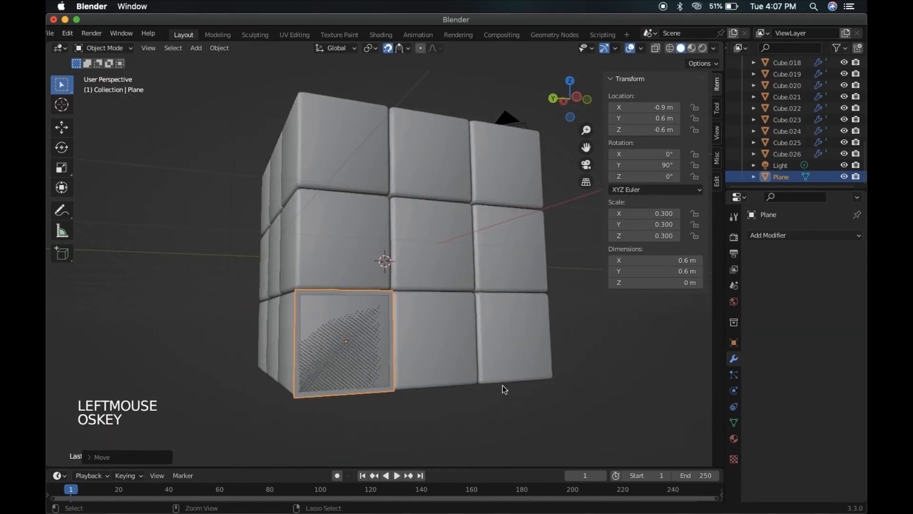
super+scroll(502, 385, down, 6)
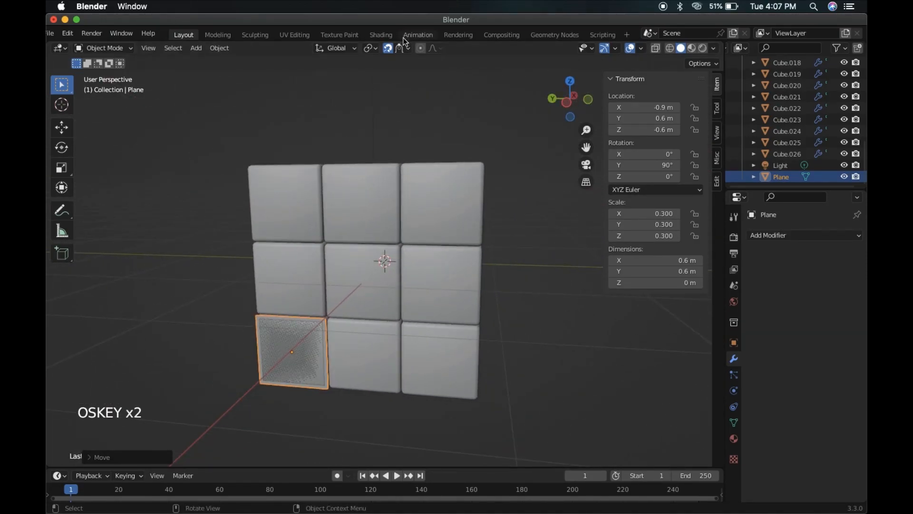
click(388, 48)
Add a Bevel modifier to the plane and set it to bevel vertices.
click(799, 236)
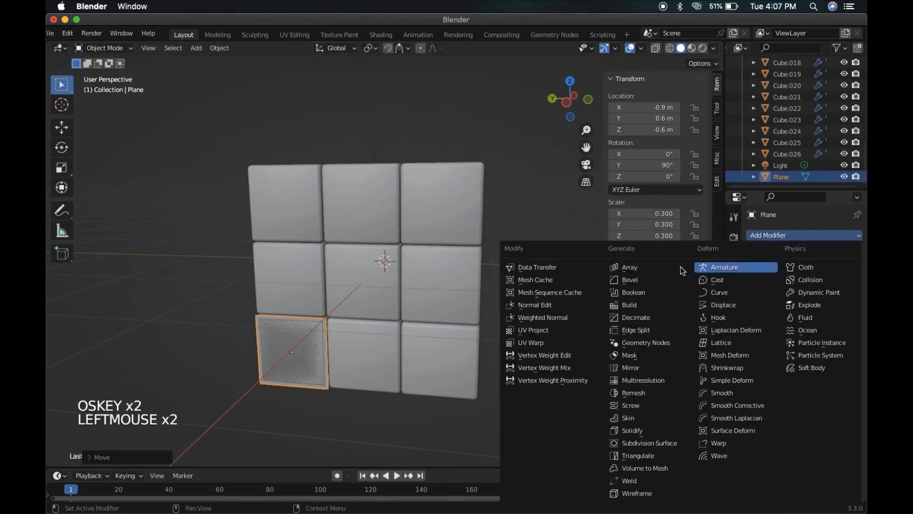
click(649, 277)
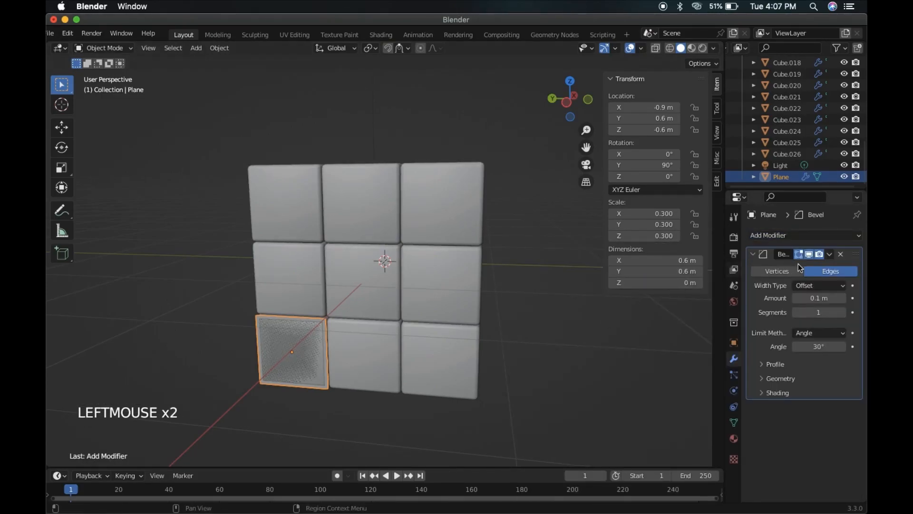
click(780, 271)
scroll(578, 333, left, 5)
super+scroll(578, 334, up, 2)
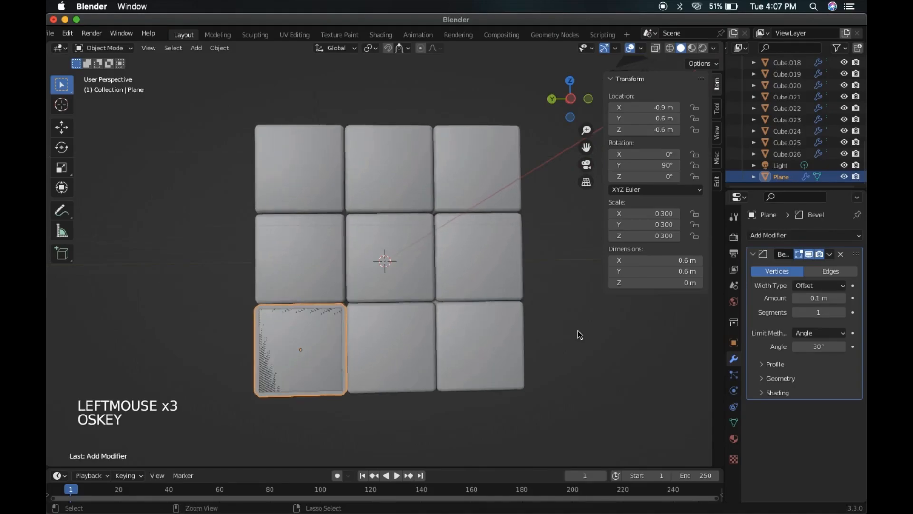
Set the plane's Bevel amount to 0.22 m and its segments to 3.
mouse_move(817, 312)
mouse_down()
mouse_move(844, 312)
mouse_move(816, 312)
mouse_up()
click(845, 298)
click(845, 299)
click(845, 298)
click(844, 299)
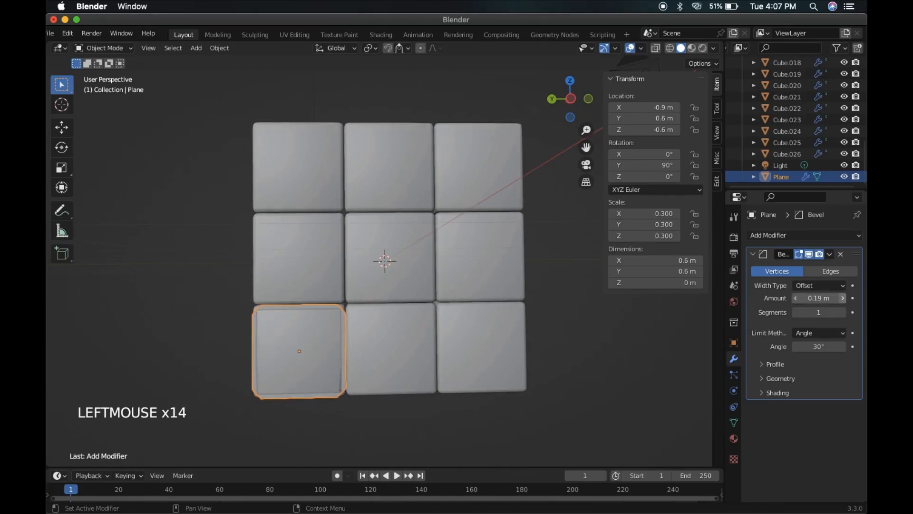
click(844, 298)
click(844, 298)
click(844, 299)
click(845, 298)
click(845, 298)
click(843, 312)
click(843, 312)
middle_drag(565, 349, 614, 350)
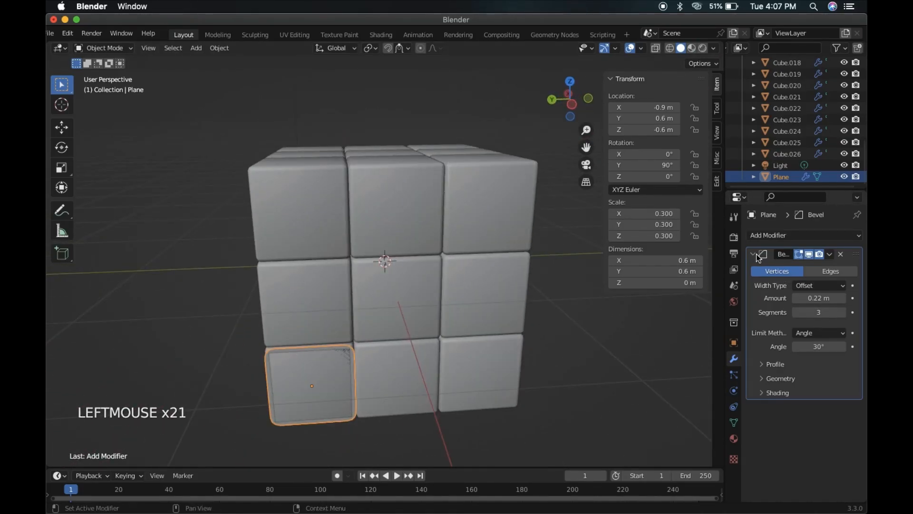
Collapse the Bevel settings and add a Solidify modifier to the plane.
key(ctrl+left_click)
key(a)
click(767, 240)
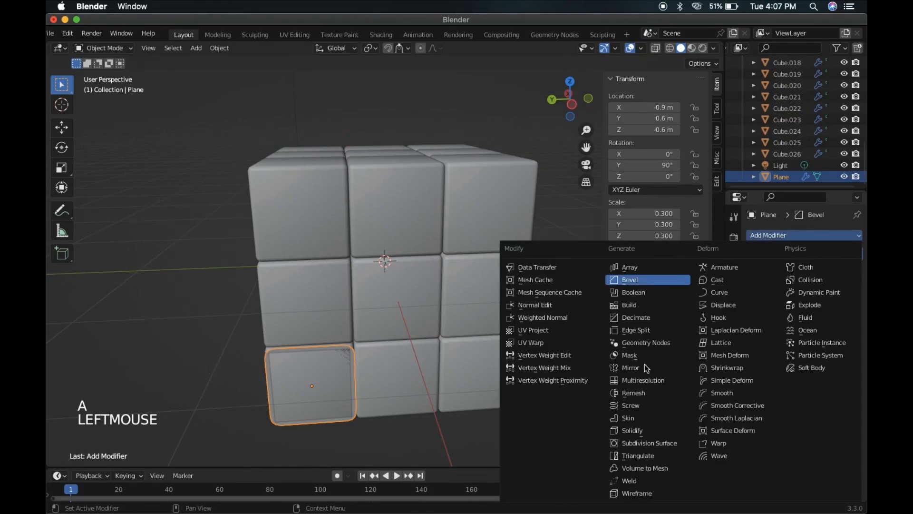
click(639, 433)
scroll(621, 414, right, 10)
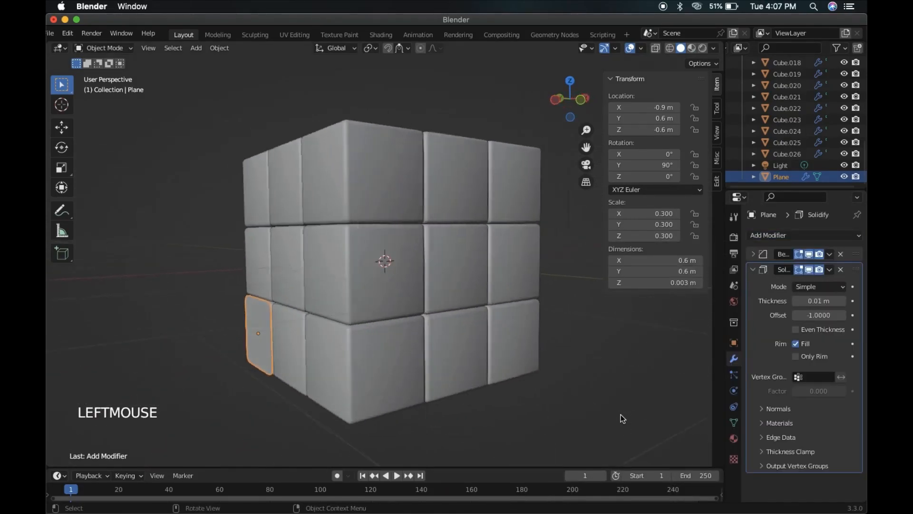
super+scroll(620, 414, up, 5)
scroll(621, 414, right, 15)
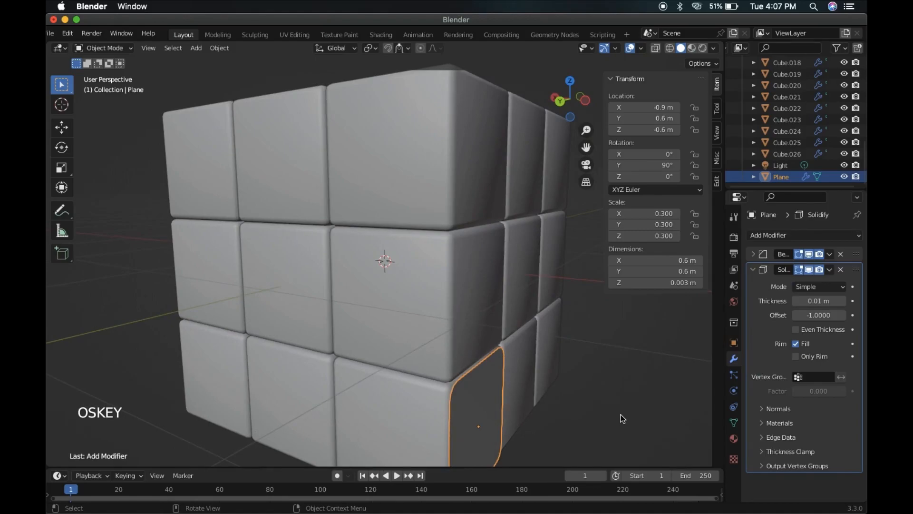
scroll(621, 415, left, 8)
scroll(620, 415, up, 5)
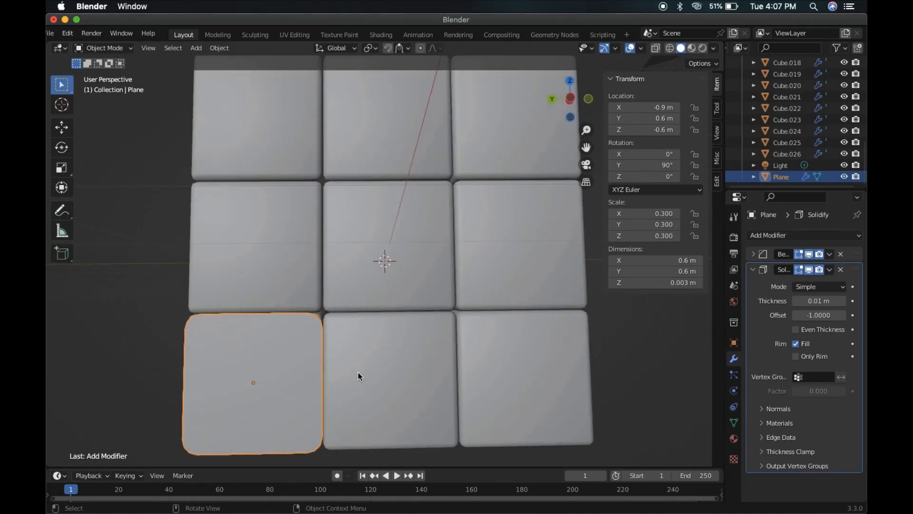
scroll(358, 372, left, 5)
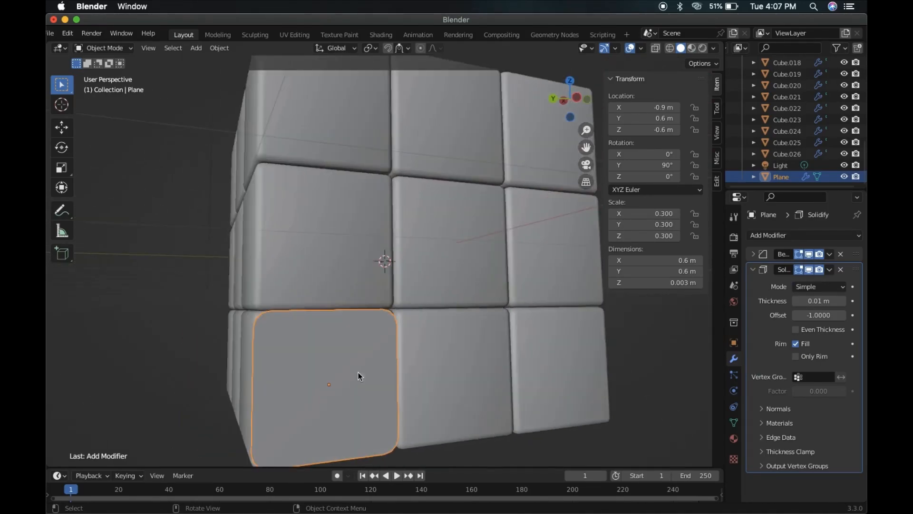
Compare the plane's surface with the Solidify modifier's viewport display off and on.
click(798, 269)
click(798, 269)
click(809, 269)
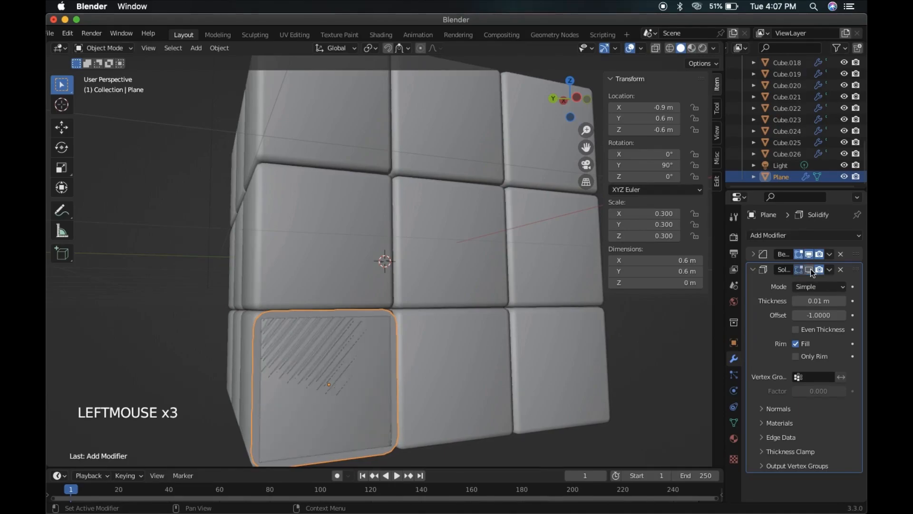
scroll(521, 372, right, 5)
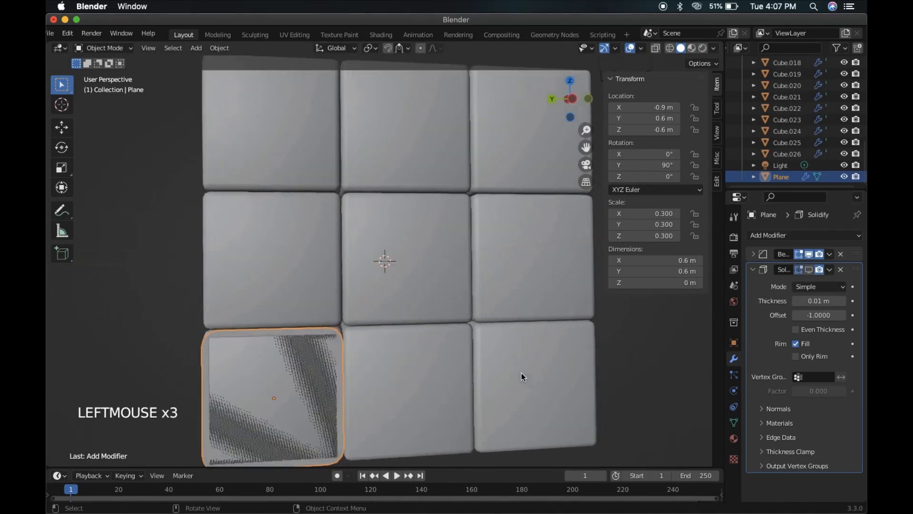
click(808, 270)
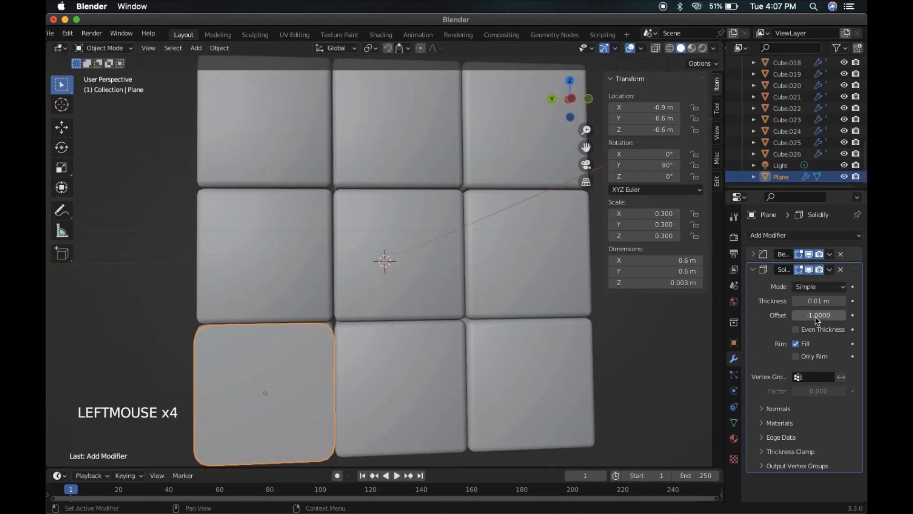
Try a Solidify offset of 1 on the plane, and return it to -1.
drag(816, 316, 856, 316)
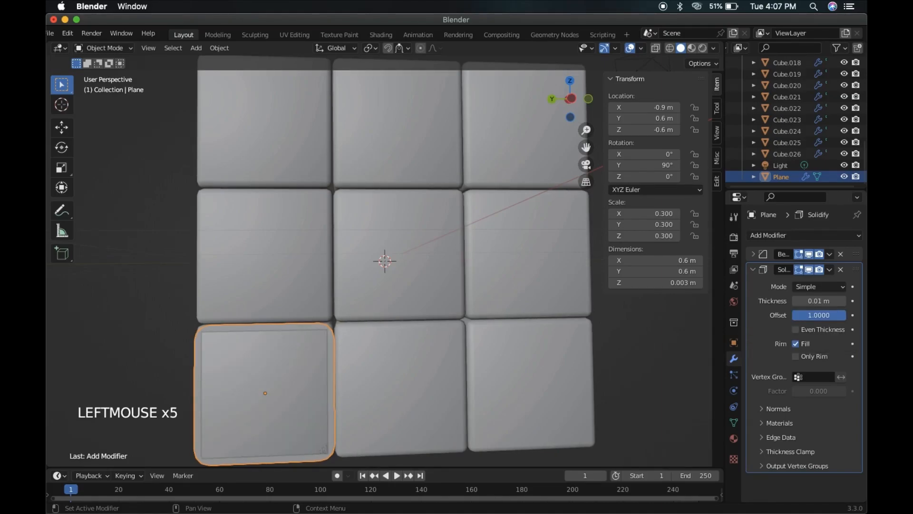
scroll(537, 326, right, 5)
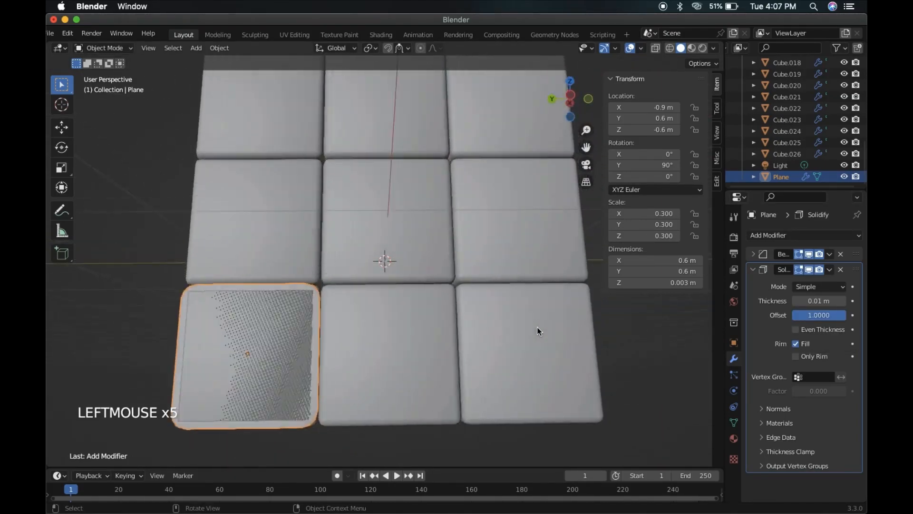
scroll(538, 326, down, 2)
drag(837, 315, 816, 315)
scroll(650, 346, right, 10)
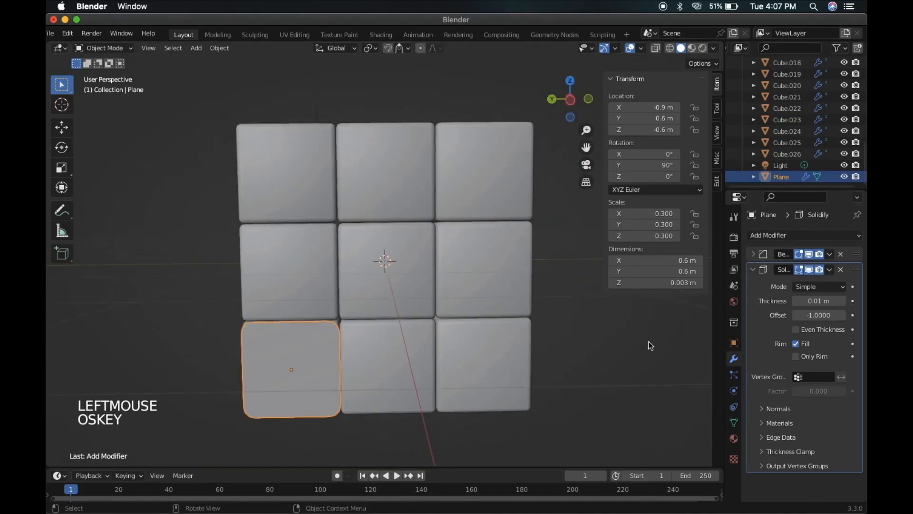
scroll(650, 345, left, 5)
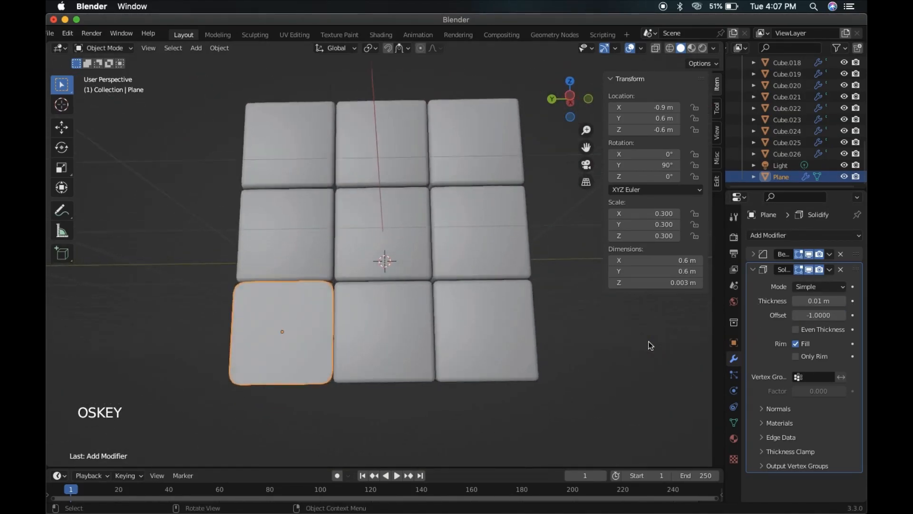
scroll(650, 345, down, 8)
scroll(650, 345, down, 5)
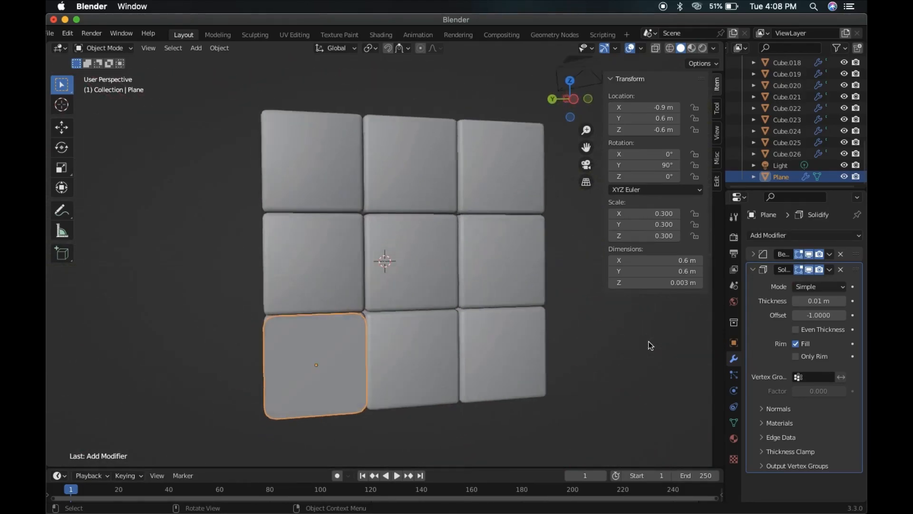
Examine the plane on the corner piece and review its Bevel settings, leaving both modifiers collapsed.
super+scroll(296, 338, up, 5)
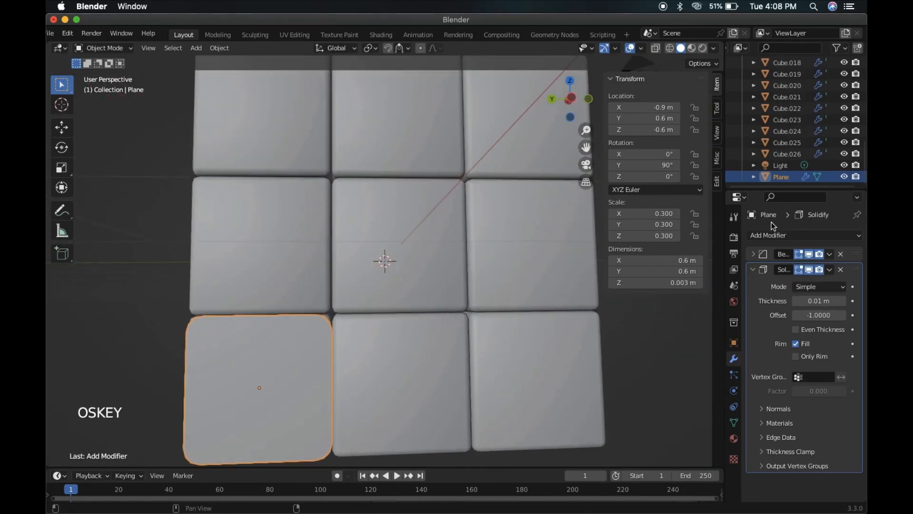
key(a)
key(a)
key(a)
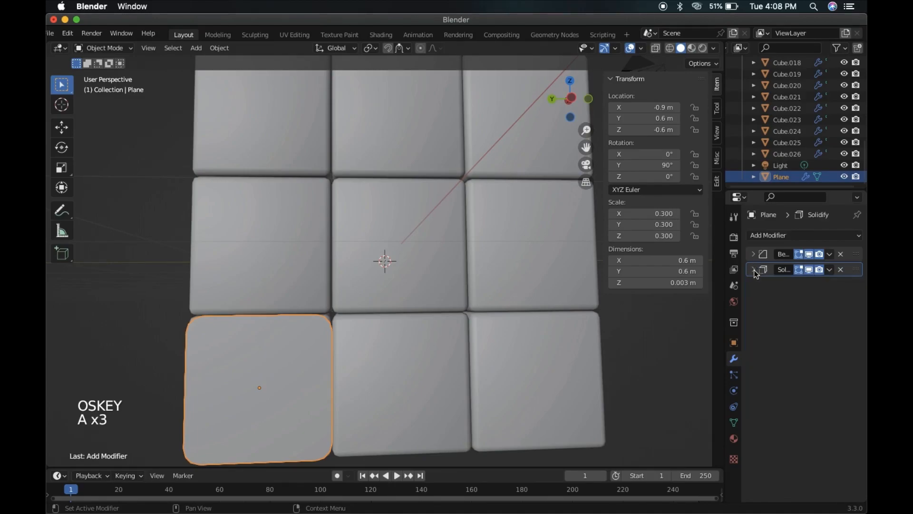
key(a)
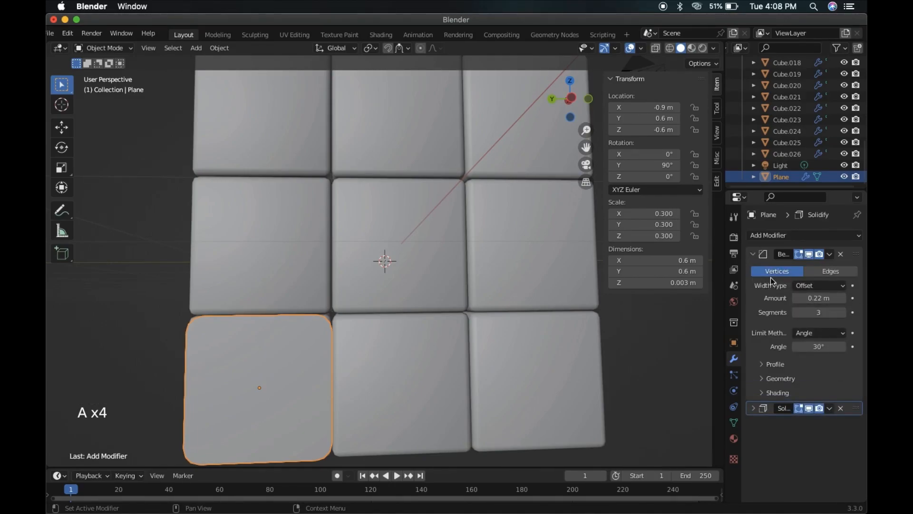
key(a)
key(super)
scroll(530, 347, down, 5)
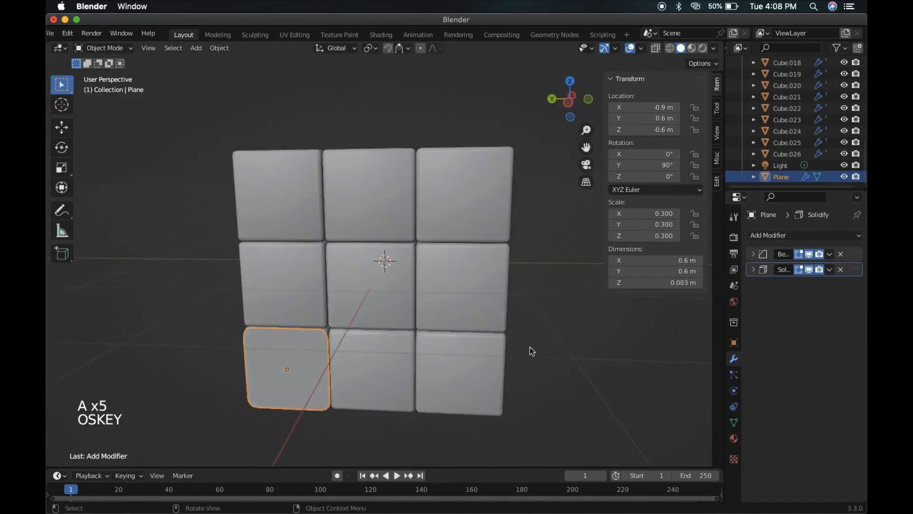
key(super)
scroll(529, 347, down, 3)
Try an Array modifier on the plane and remove it again.
click(768, 235)
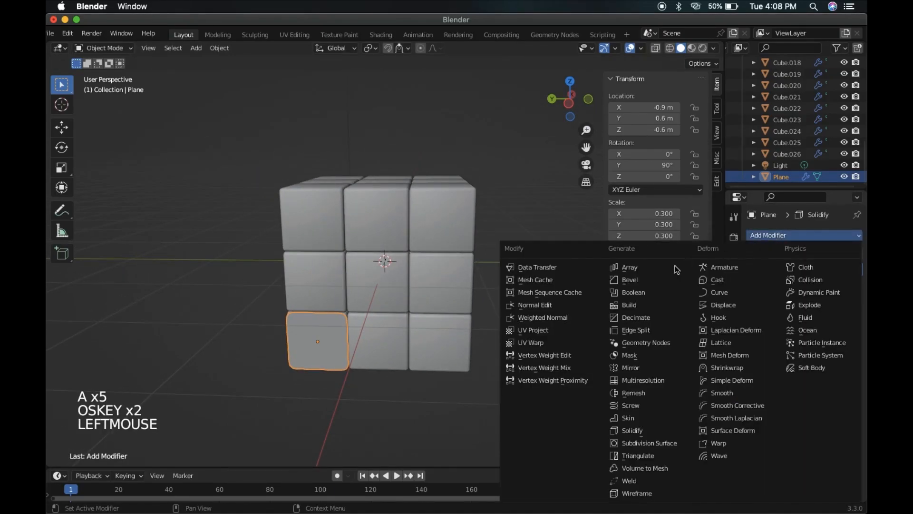
click(642, 268)
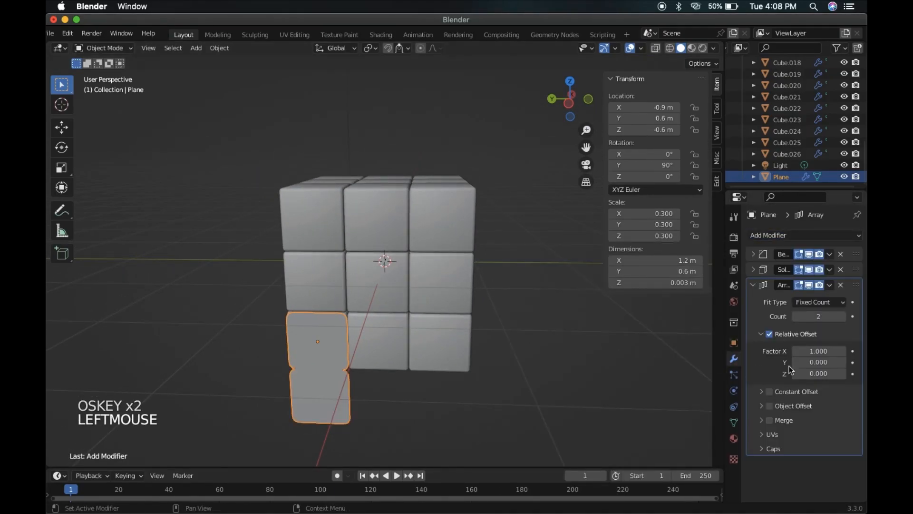
click(753, 285)
click(840, 285)
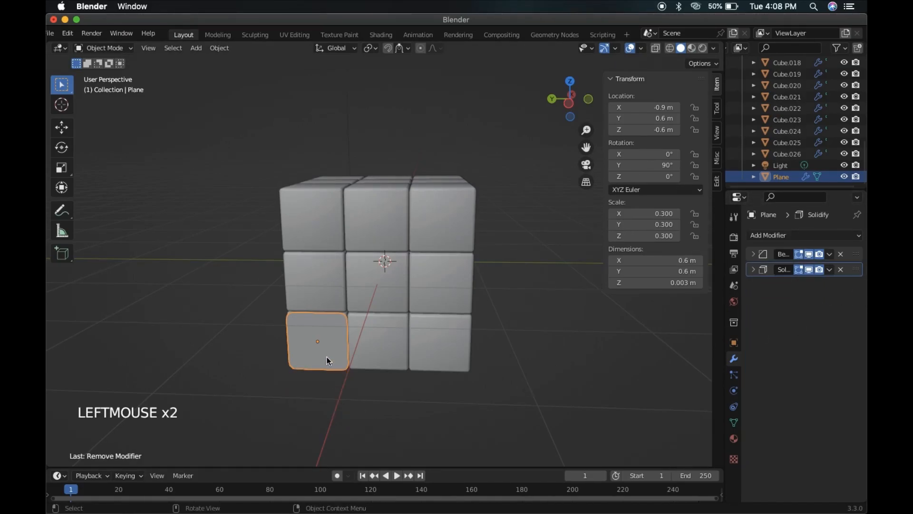
Apply all transforms to the plane.
key(super+a)
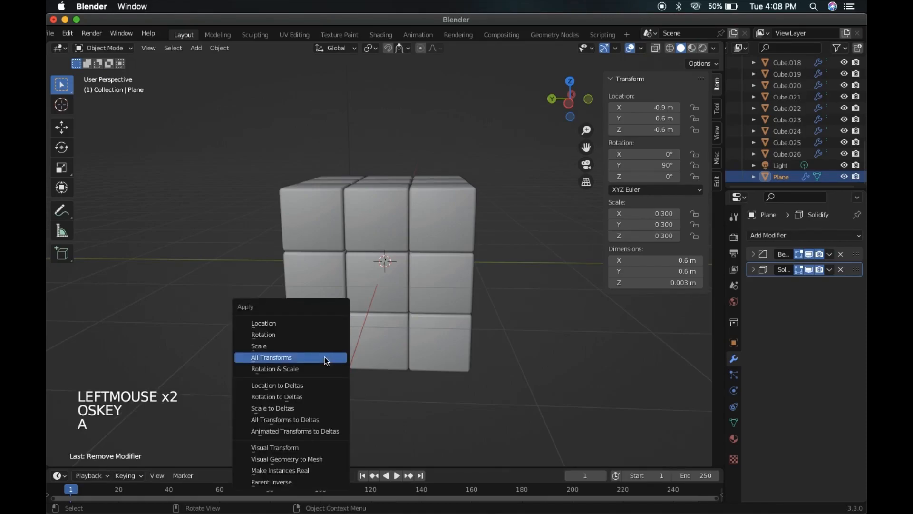
click(277, 361)
scroll(368, 350, right, 10)
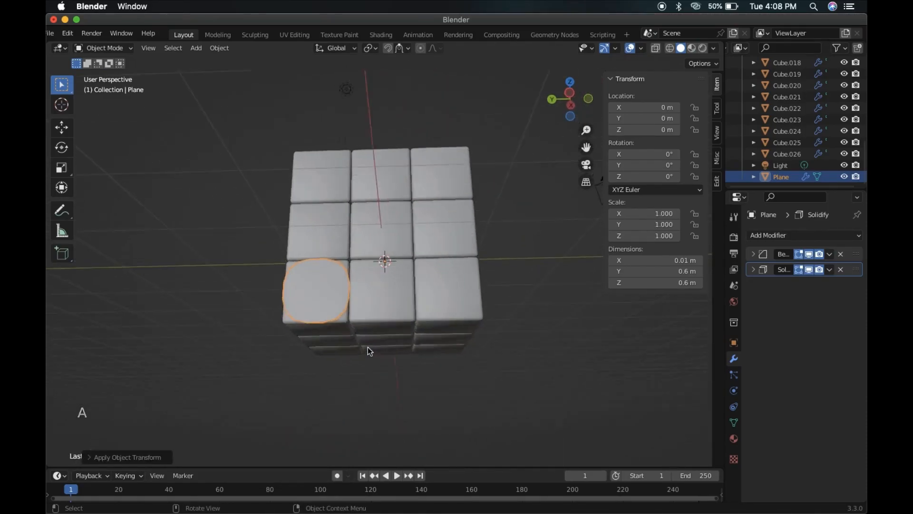
click(779, 259)
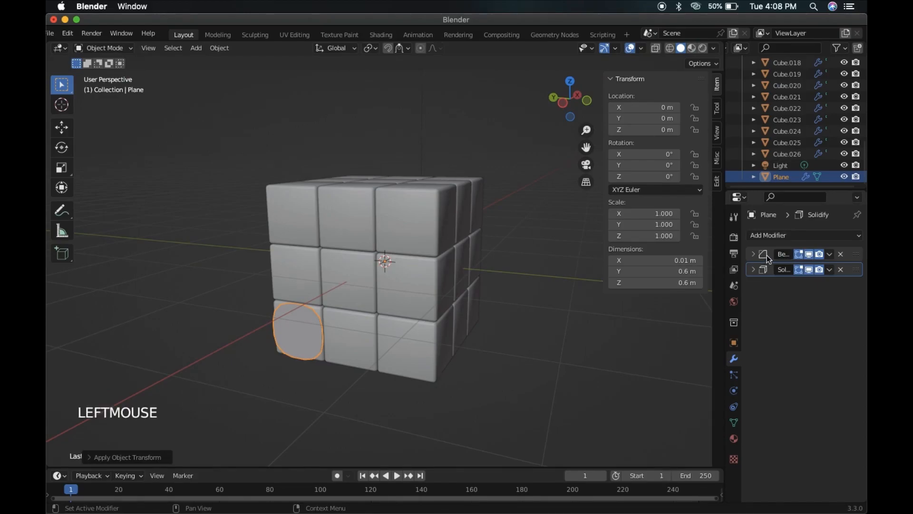
Set the plane's Bevel amount to 0.1 m and collapse the modifier's settings.
click(755, 257)
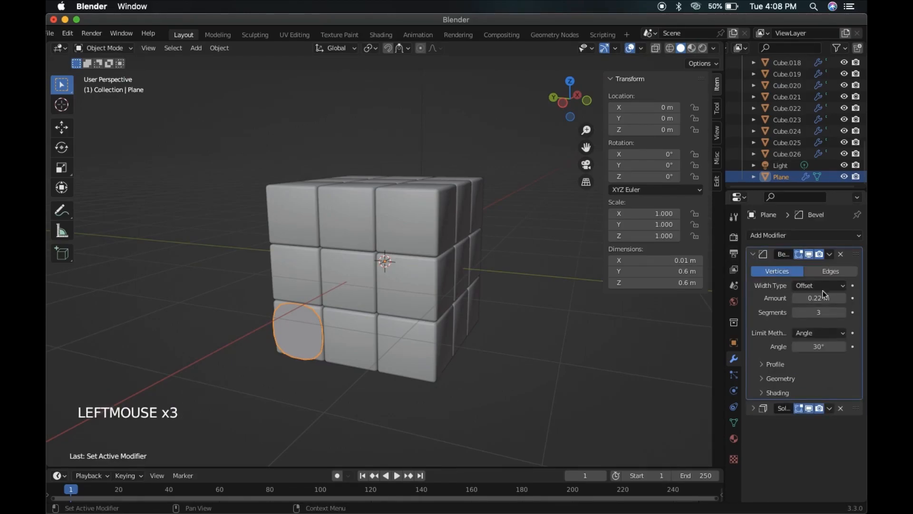
click(796, 299)
triple_click(796, 299)
double_click(796, 298)
triple_click(796, 298)
triple_click(796, 299)
double_click(796, 298)
click(796, 300)
click(796, 300)
click(796, 300)
scroll(512, 363, left, 5)
super+scroll(512, 364, up, 5)
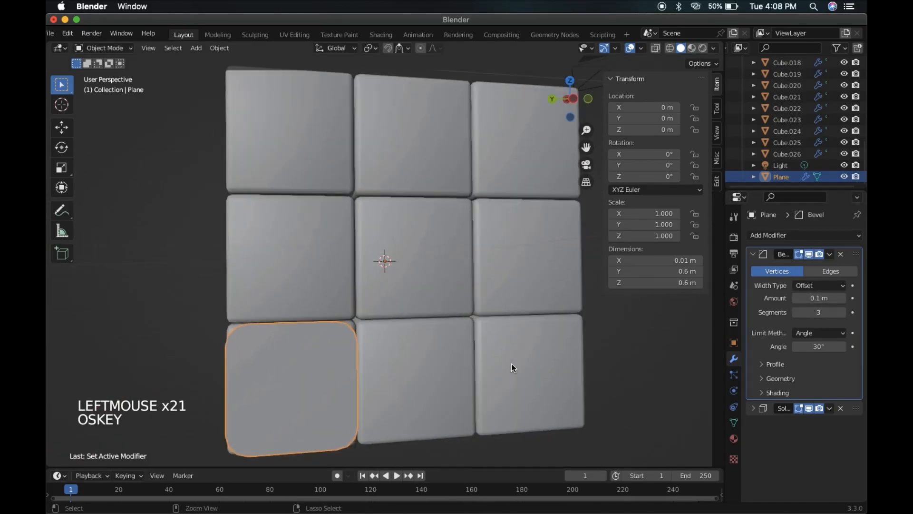
scroll(511, 363, down, 5)
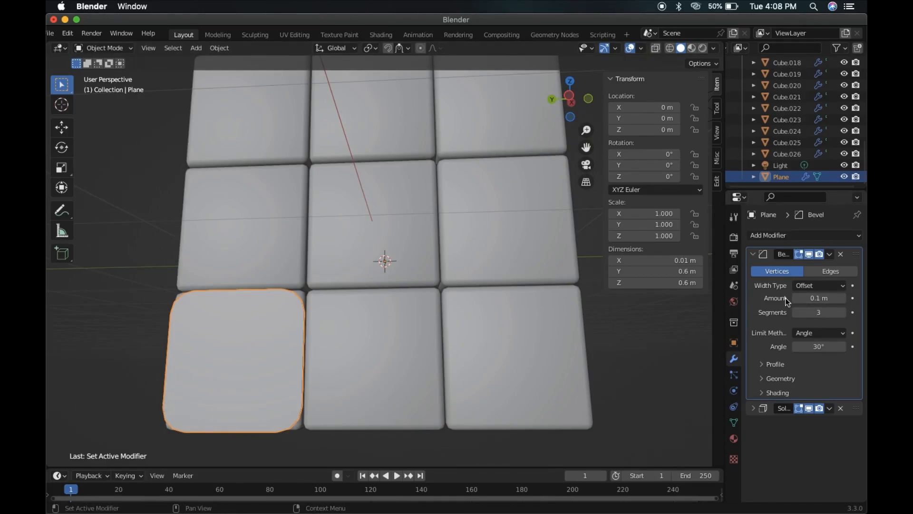
super+scroll(356, 394, down, 4)
scroll(356, 393, up, 3)
scroll(561, 354, right, 3)
key(a)
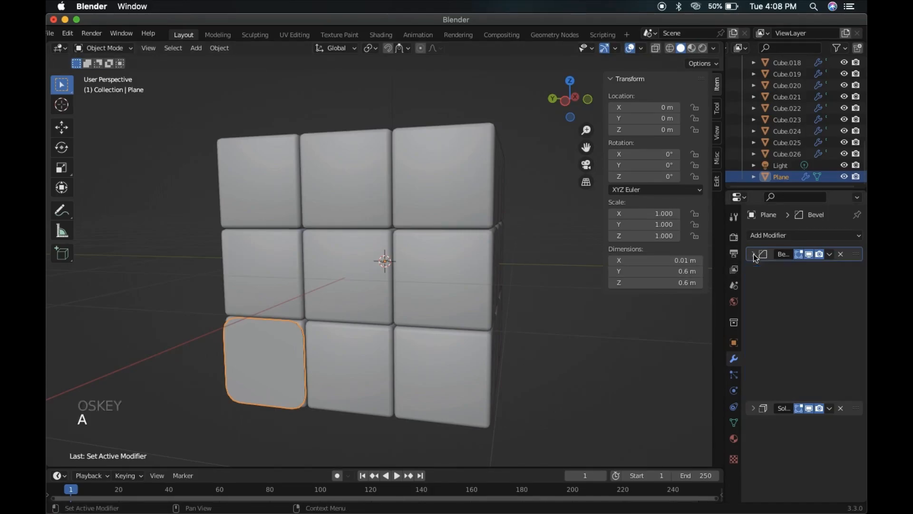
click(756, 235)
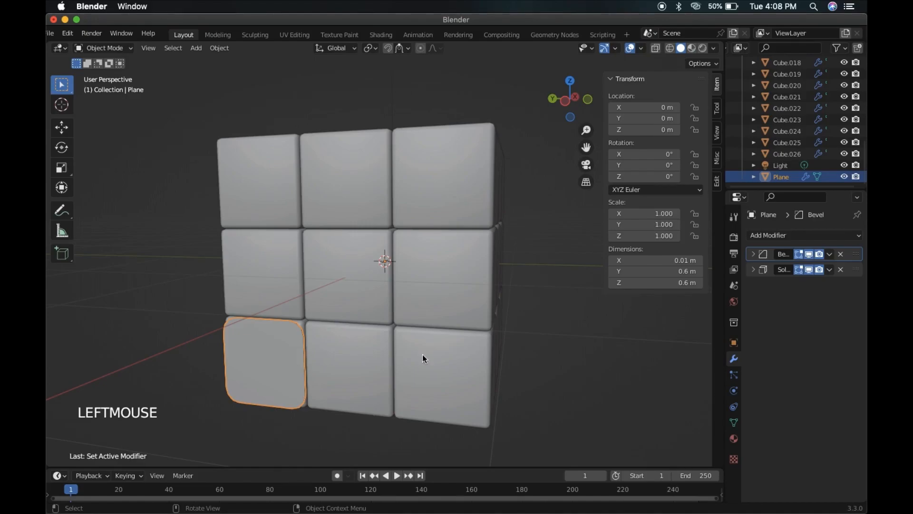
Add an Array modifier to the plane with a count of 3 and relative offset factors X 0 and Y -1.
click(783, 235)
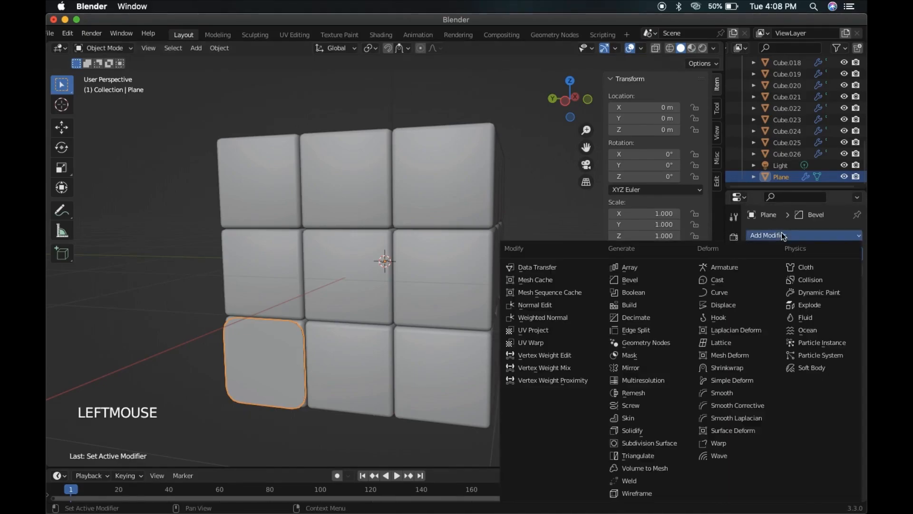
click(664, 268)
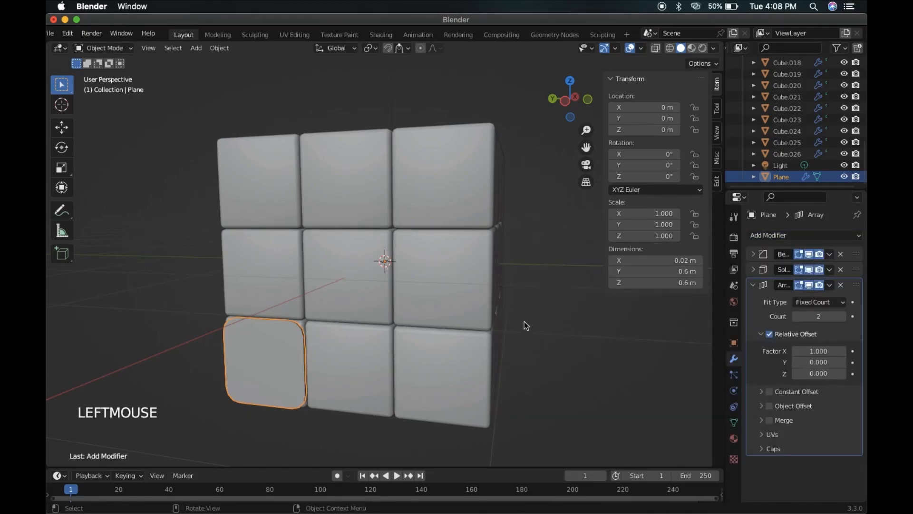
double_click(821, 351)
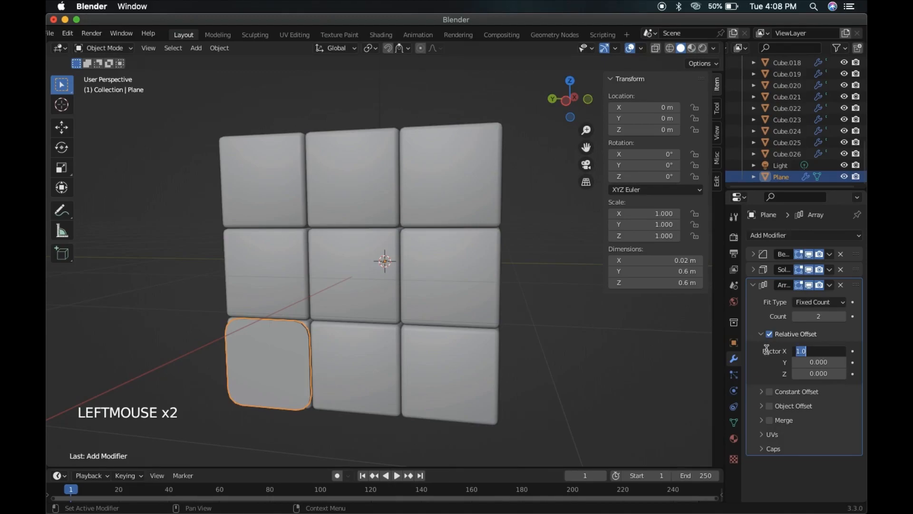
key(Return)
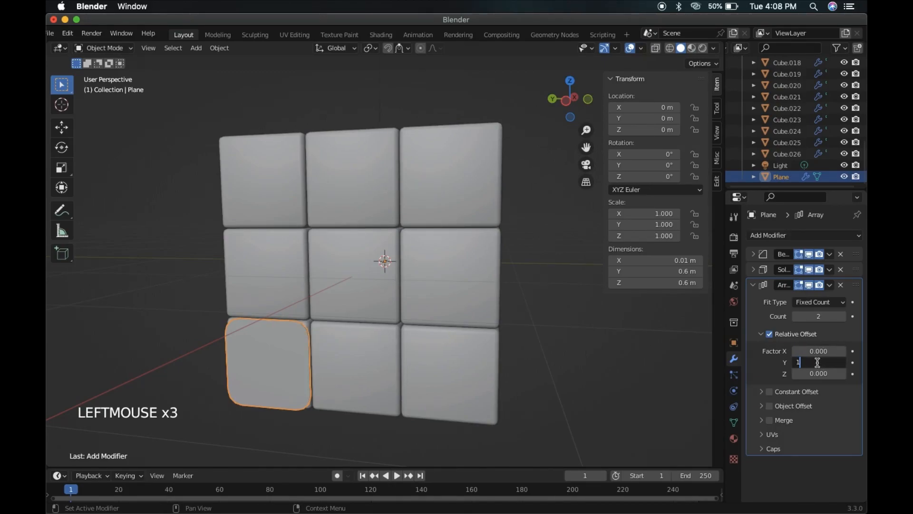
key(Return)
click(818, 364)
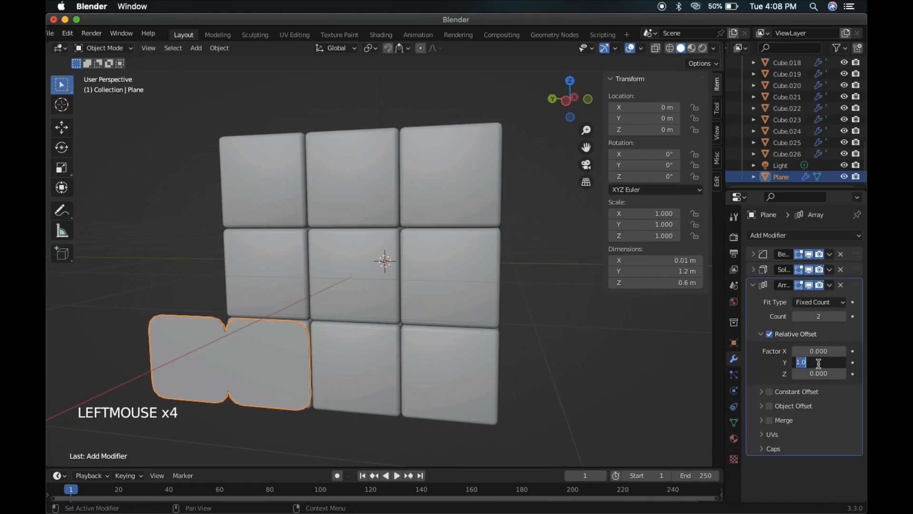
text(-1)
key(Return)
click(847, 317)
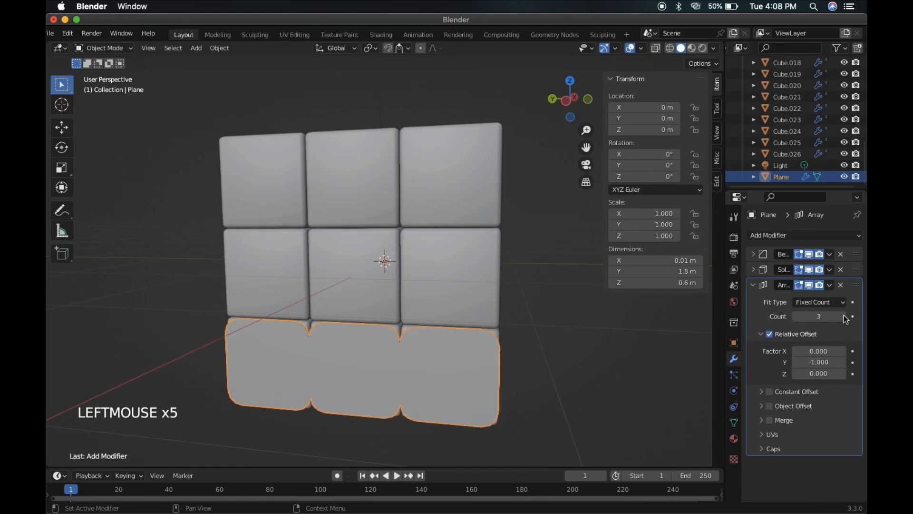
Add a second Array modifier with a count of 3 and relative offset factors X 0 and Z 1.
click(781, 236)
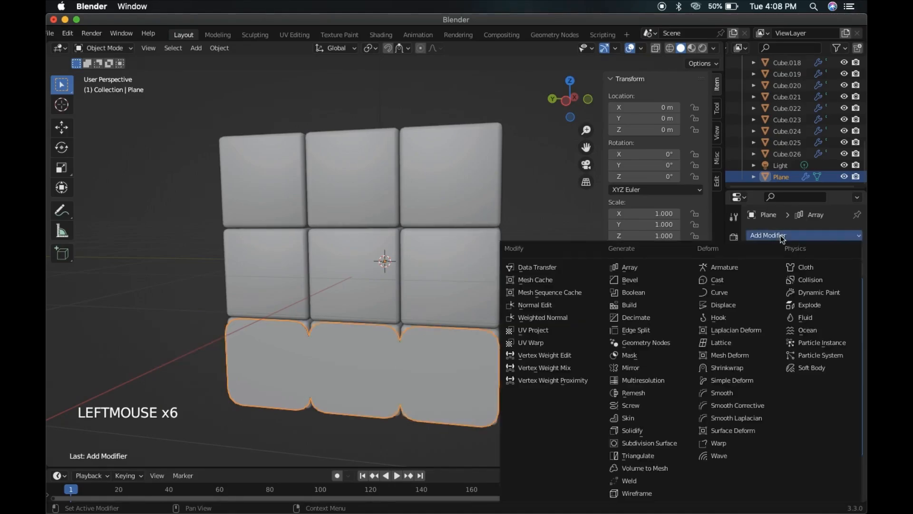
click(660, 266)
scroll(826, 398, down, 3)
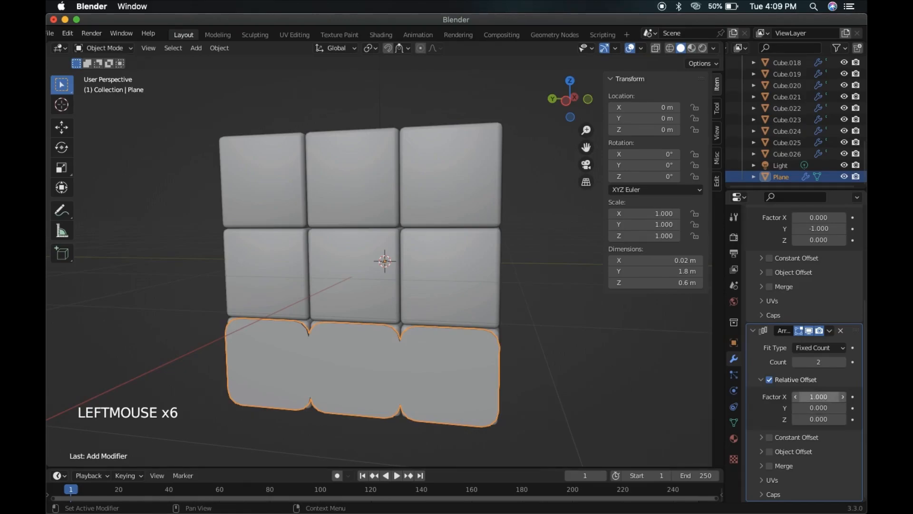
click(824, 398)
key(Return)
click(819, 419)
text(1)
key(Return)
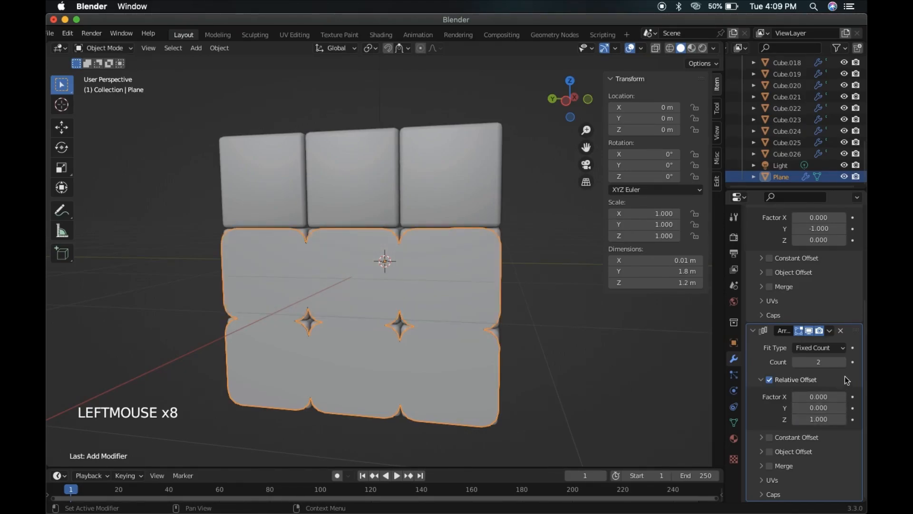
click(844, 361)
Examine the arrayed stickers on the cube face from several sides and up close.
super+scroll(564, 379, down, 4)
scroll(564, 379, right, 5)
scroll(564, 379, down, 5)
scroll(564, 380, left, 5)
scroll(564, 380, right, 6)
super+scroll(564, 379, down, 4)
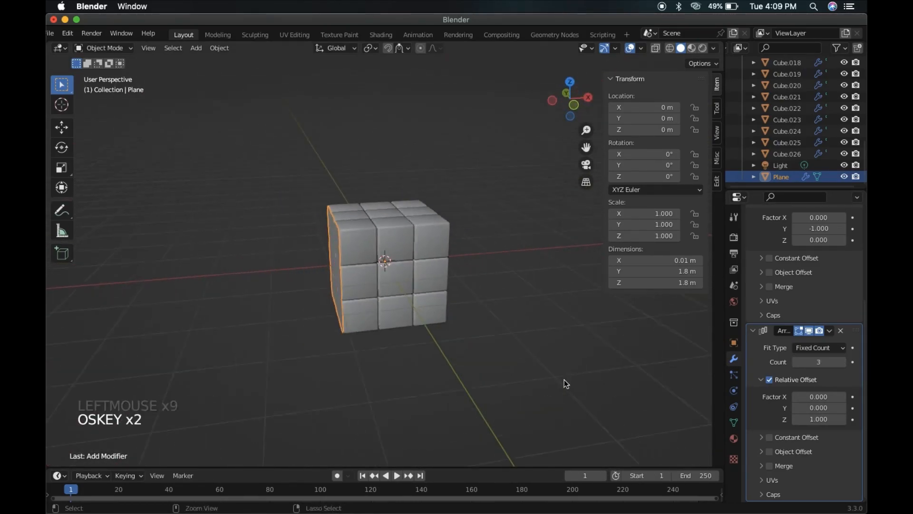
scroll(564, 380, left, 5)
super+scroll(564, 380, up, 10)
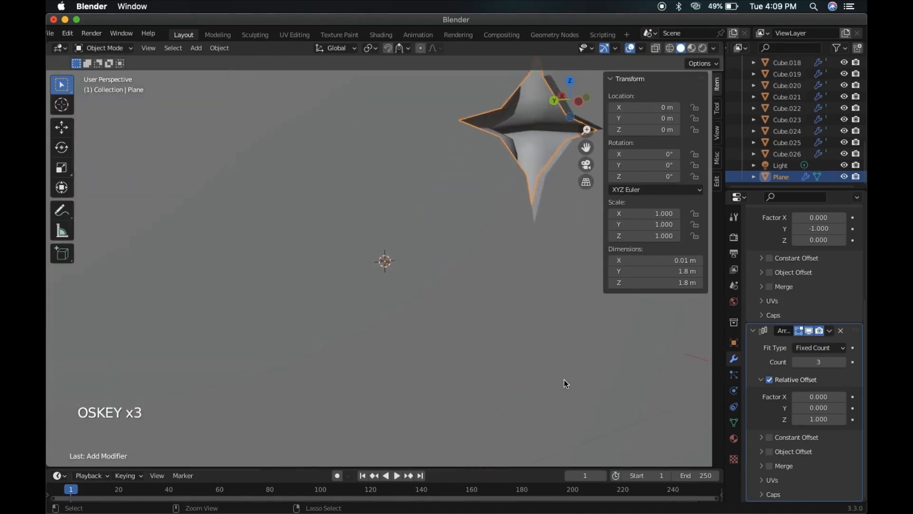
super+scroll(564, 379, down, 10)
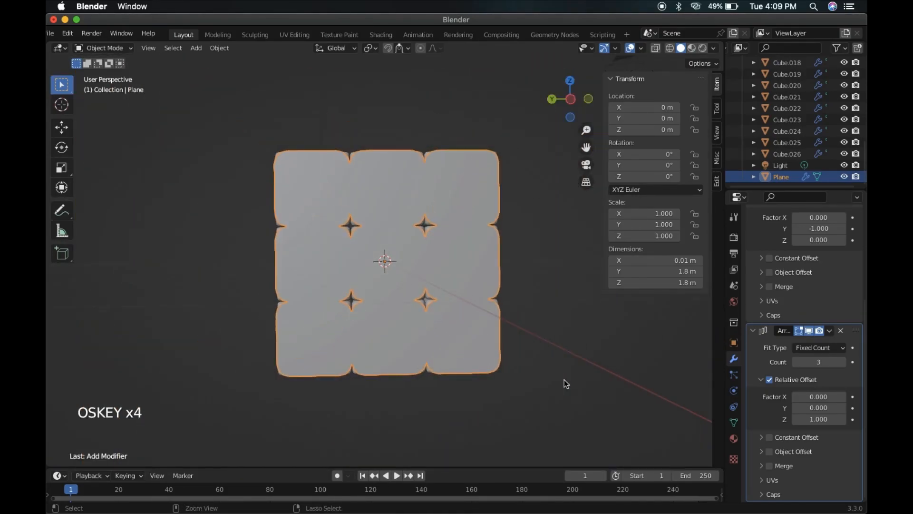
Collapse both Array modifiers and apply them to the plane, keeping the Bevel and Solidify modifiers.
key(a)
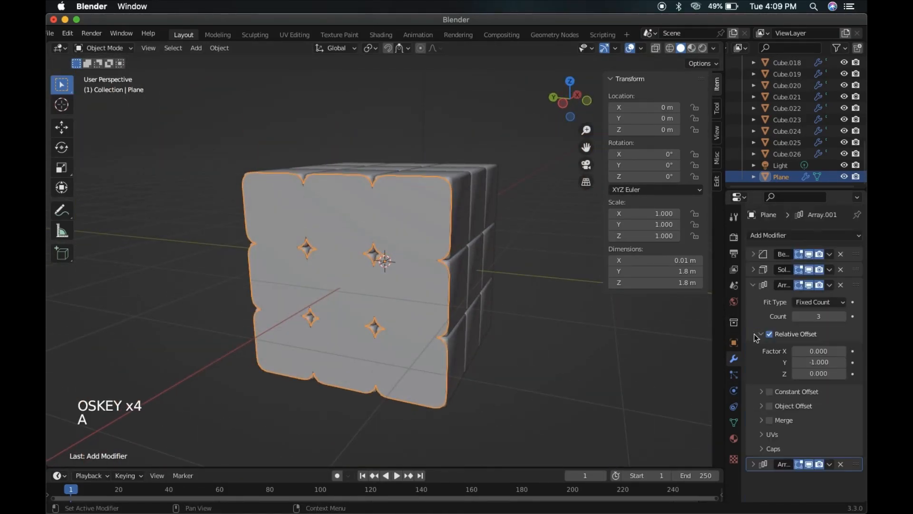
key(a)
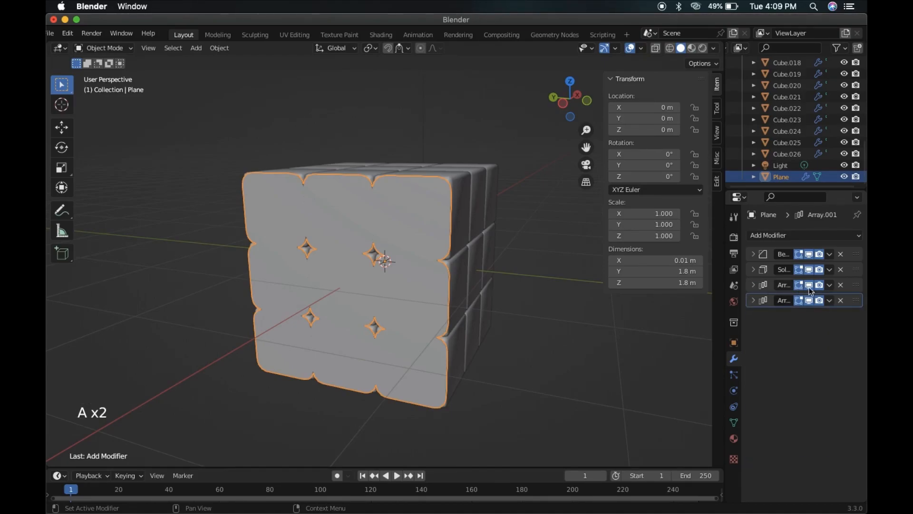
click(858, 285)
key(super+a)
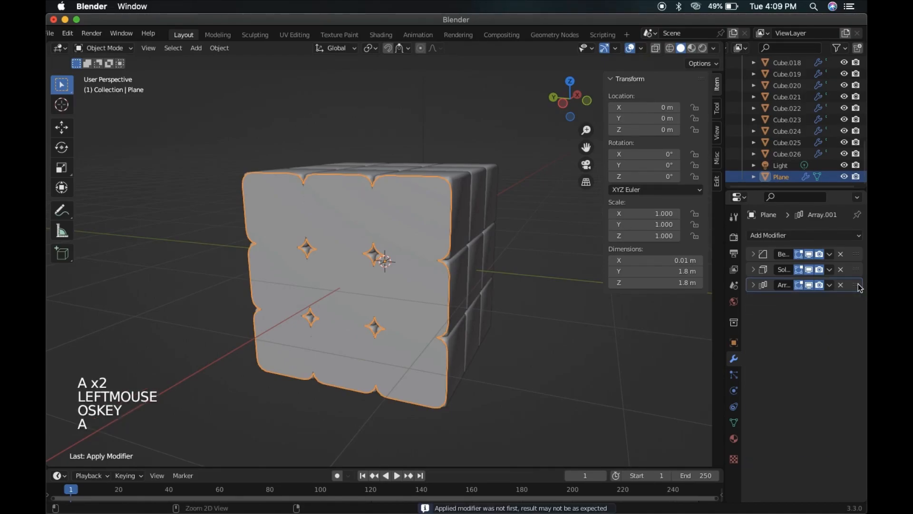
key(super+a)
scroll(390, 279, left, 2)
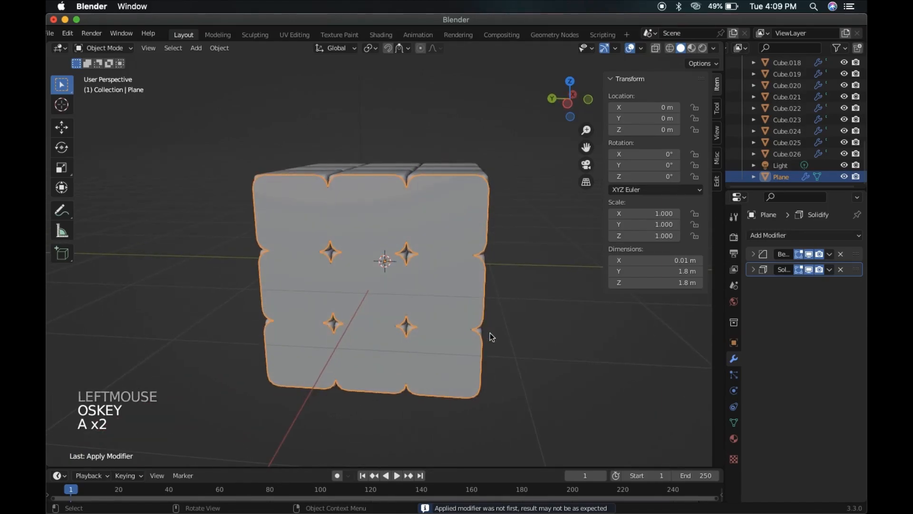
Separate the plane's whole mesh by loose parts into individual stickers and return to Object Mode.
key(Tab)
key(a)
key(a)
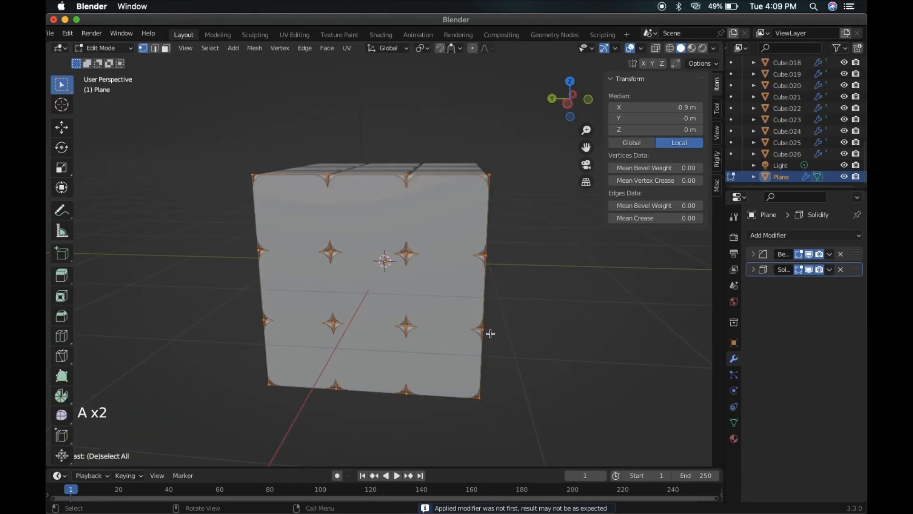
key(p)
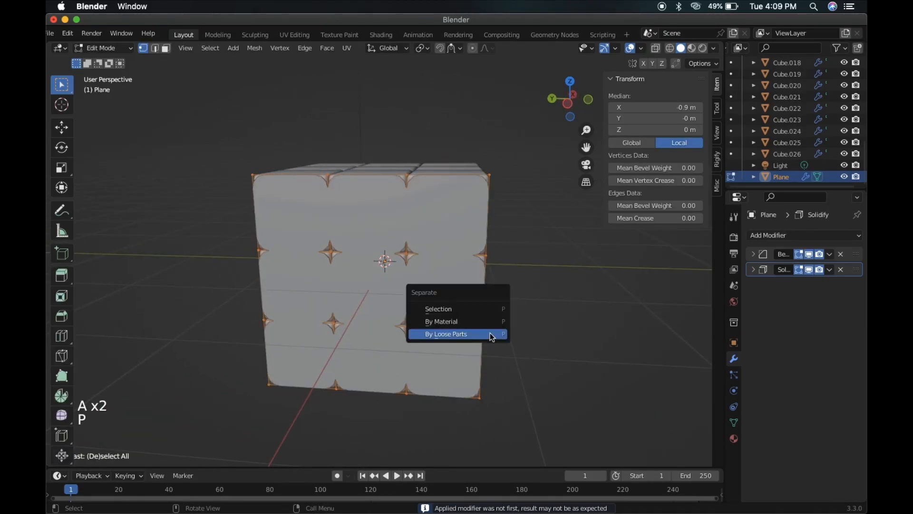
click(450, 334)
key(Tab)
middle_drag(517, 346, 450, 101)
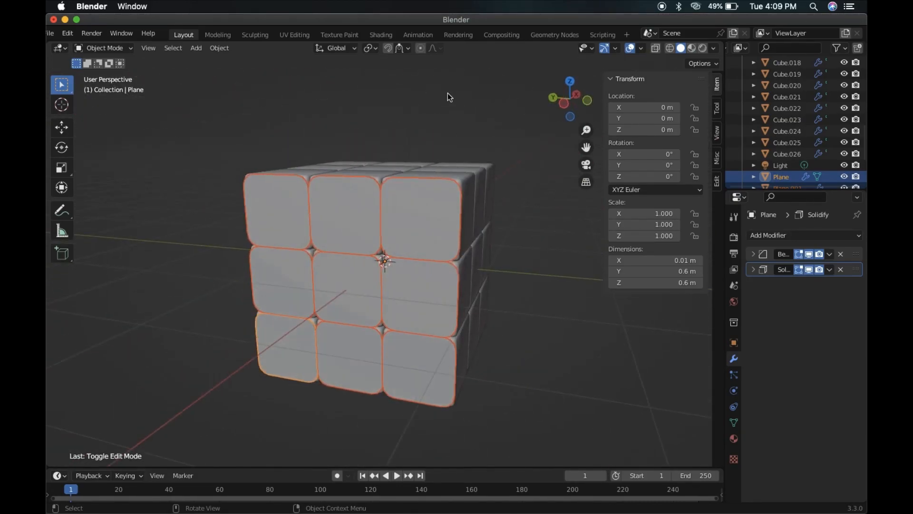
Set the origin of all nine selected stickers to Center of Mass (Surface).
click(373, 48)
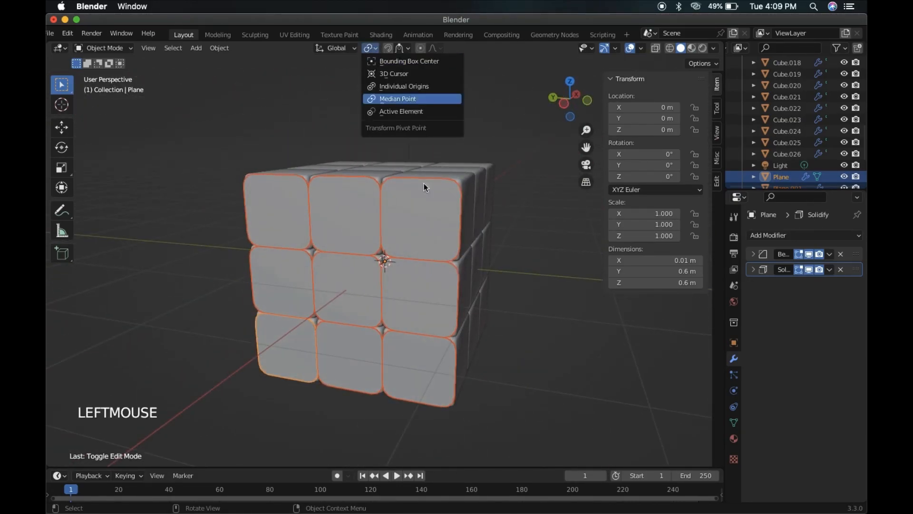
right_click(418, 321)
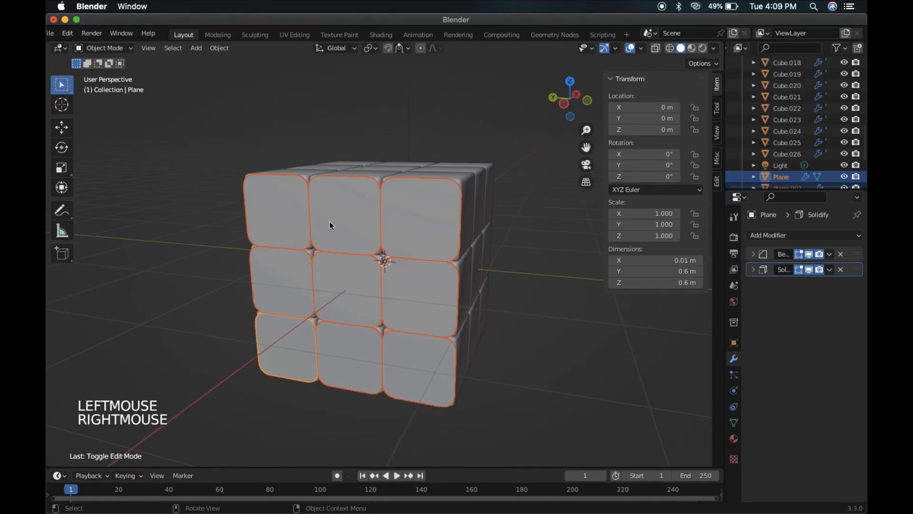
right_click(391, 317)
mouse_move(390, 315)
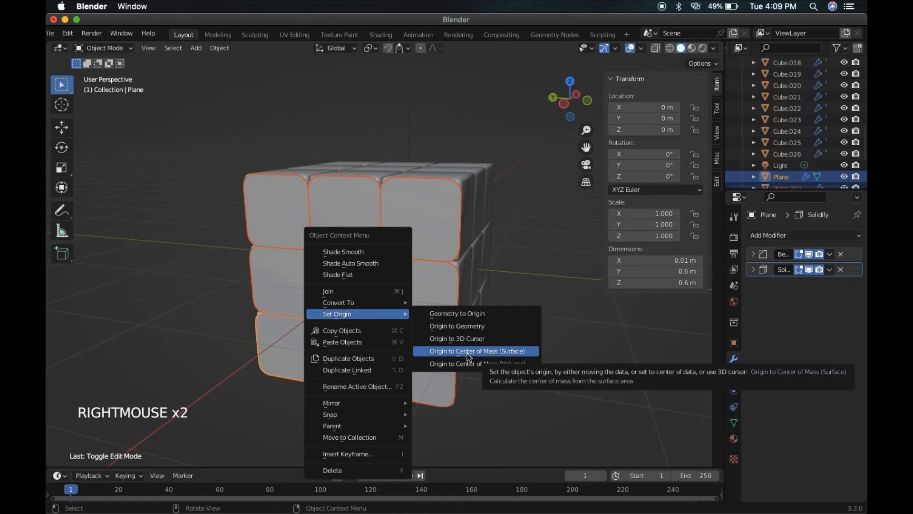
click(504, 352)
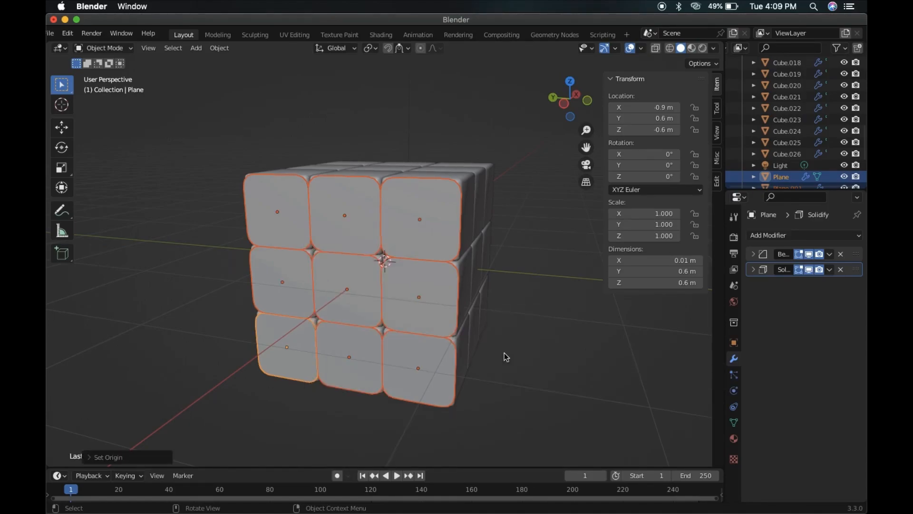
Set the transform pivot point to Individual Origins and scale the nine stickers down to about 0.891.
click(370, 47)
click(398, 86)
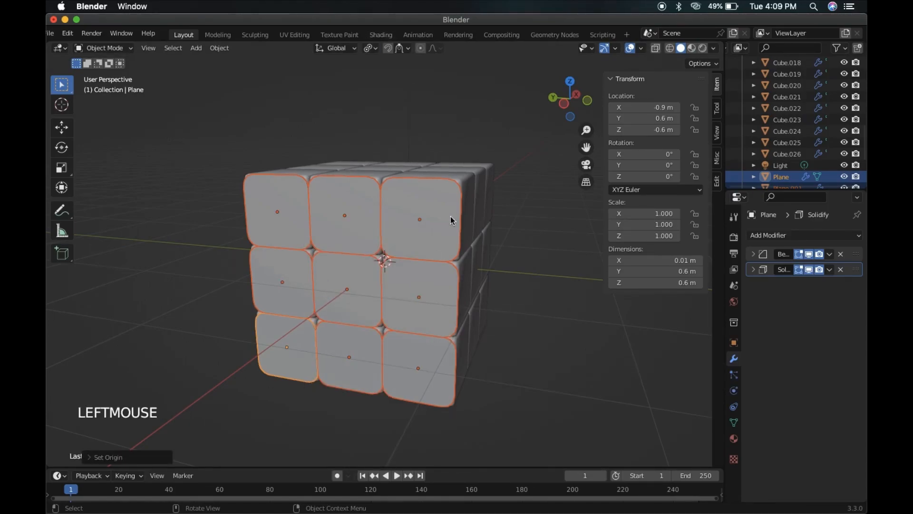
scroll(450, 216, left, 2)
scroll(450, 215, left, 1)
key(s)
key(s)
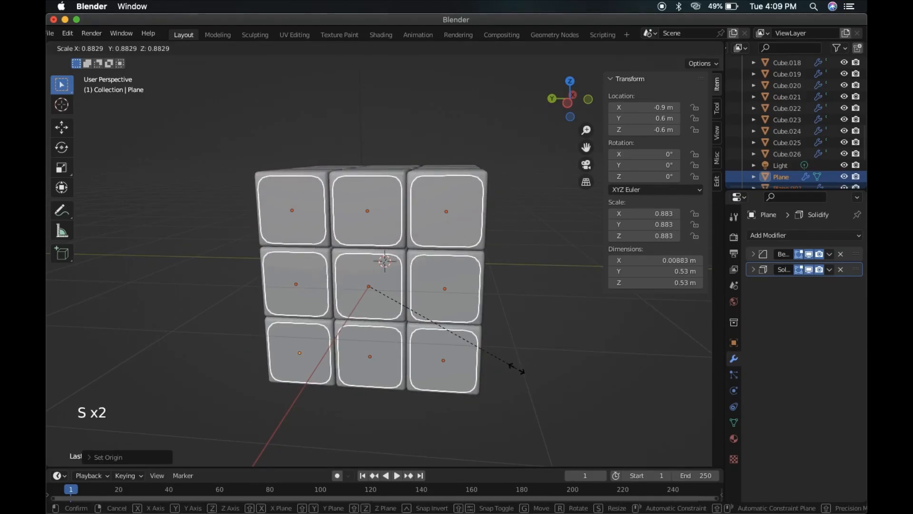
click(518, 369)
scroll(517, 369, right, 5)
scroll(517, 369, left, 5)
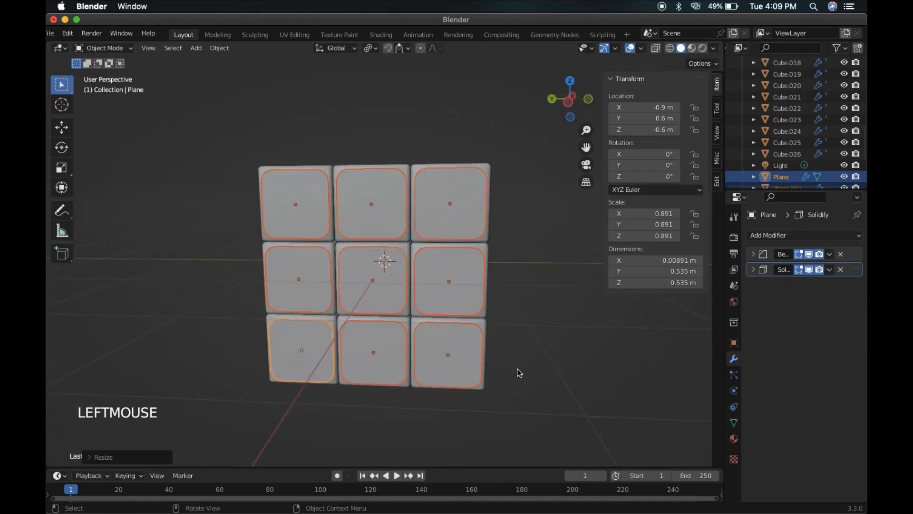
scroll(518, 369, up, 5)
scroll(517, 369, down, 5)
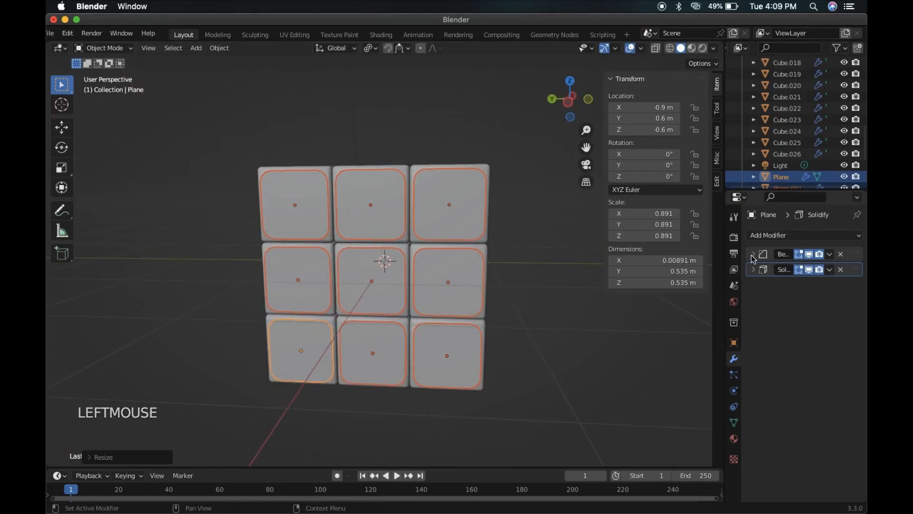
Expand the Bevel modifier and try to change its amount for all selected stickers at once.
click(756, 259)
click(768, 257)
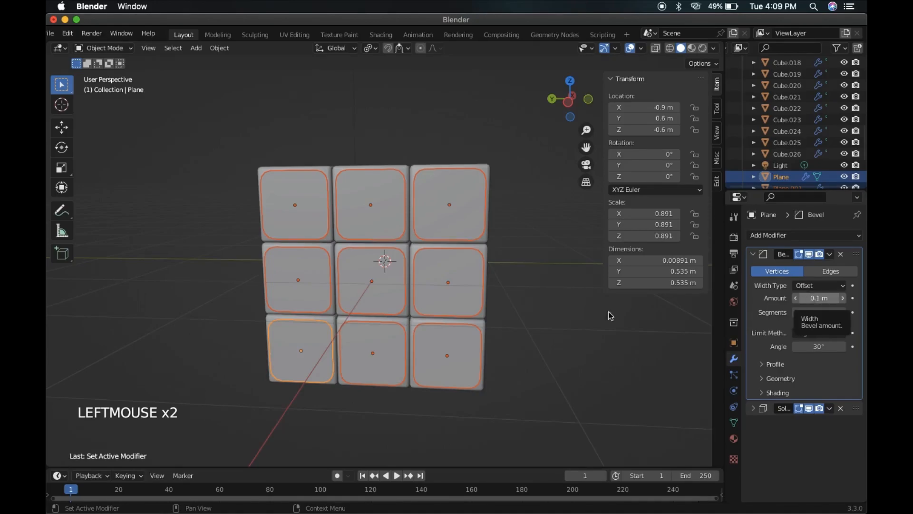
scroll(559, 327, right, 2)
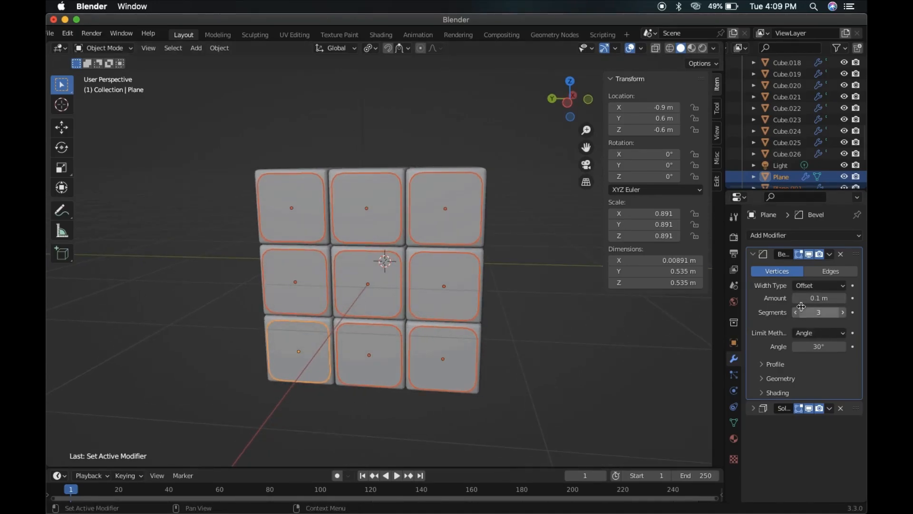
alt+click(819, 298)
mouse_move(818, 297)
alt+mouse_down()
mouse_move(830, 298)
mouse_move(804, 297)
alt+mouse_up()
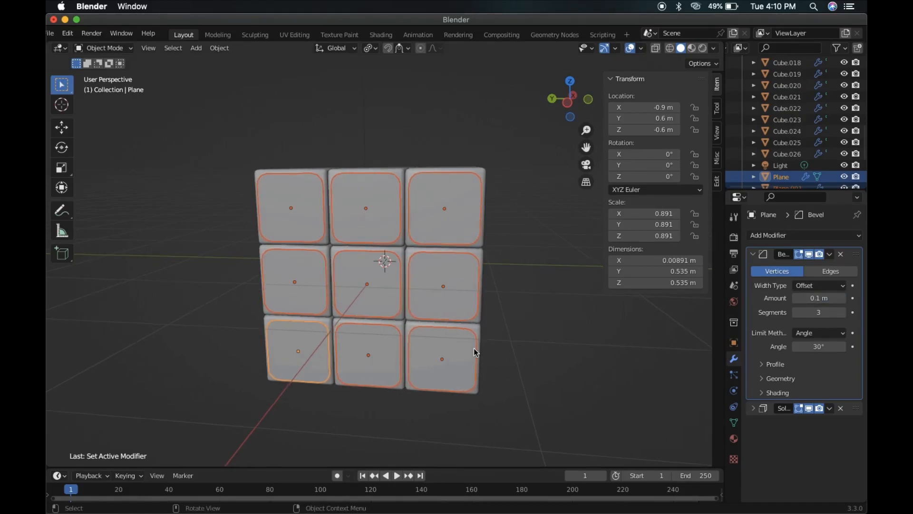
Collapse the Bevel modifier's settings and examine the cube from several sides, comparing the stickered face with the bare ones.
scroll(474, 349, down, 8)
scroll(473, 348, up, 10)
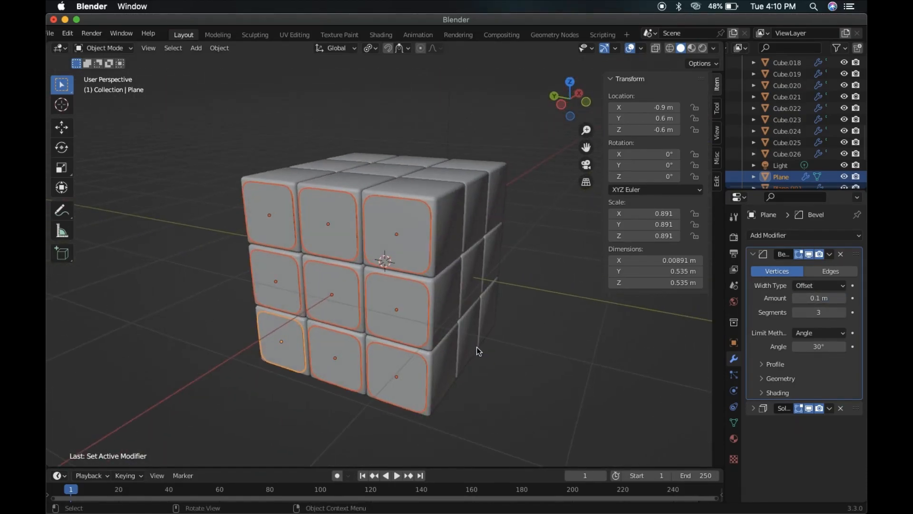
click(753, 255)
key(a)
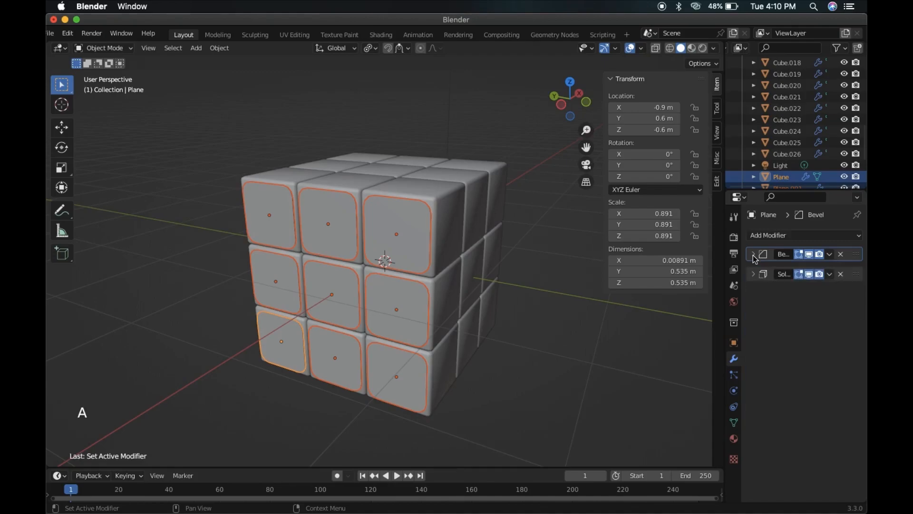
right_click(381, 315)
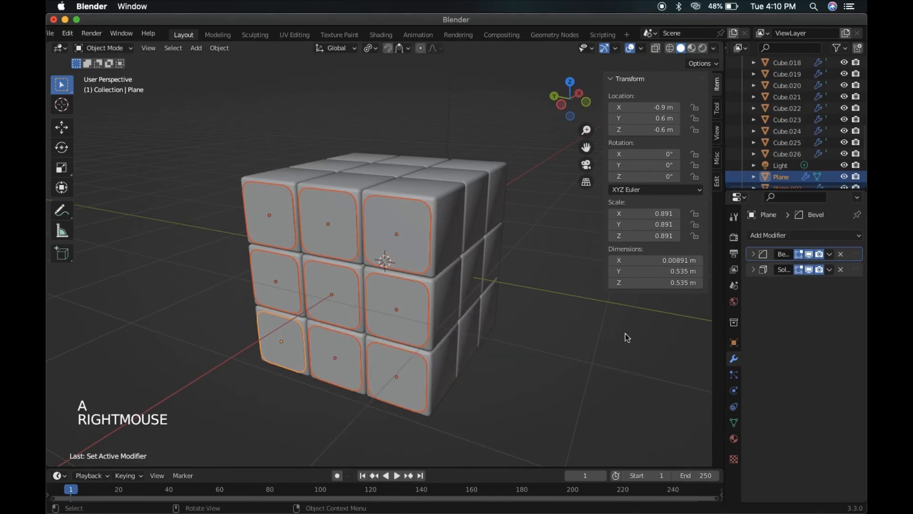
scroll(469, 276, left, 10)
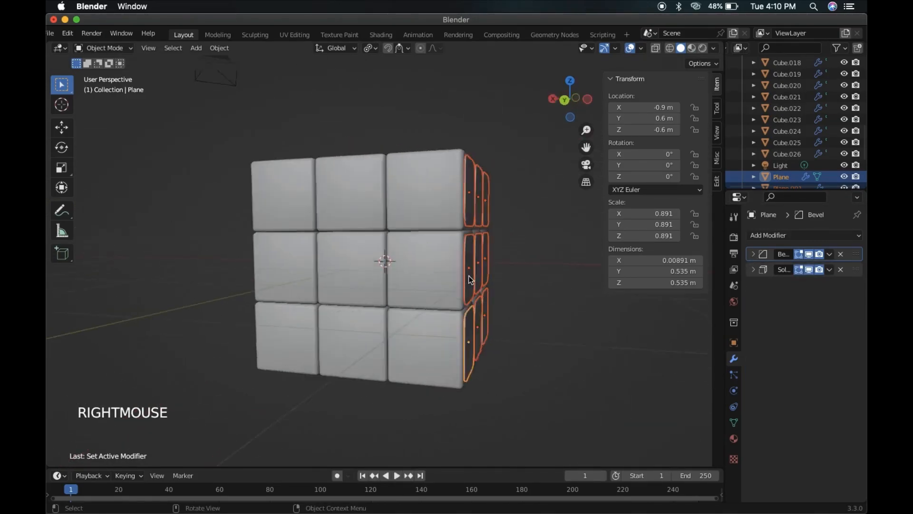
scroll(469, 276, down, 8)
scroll(469, 276, right, 4)
scroll(468, 276, right, 10)
scroll(469, 276, up, 5)
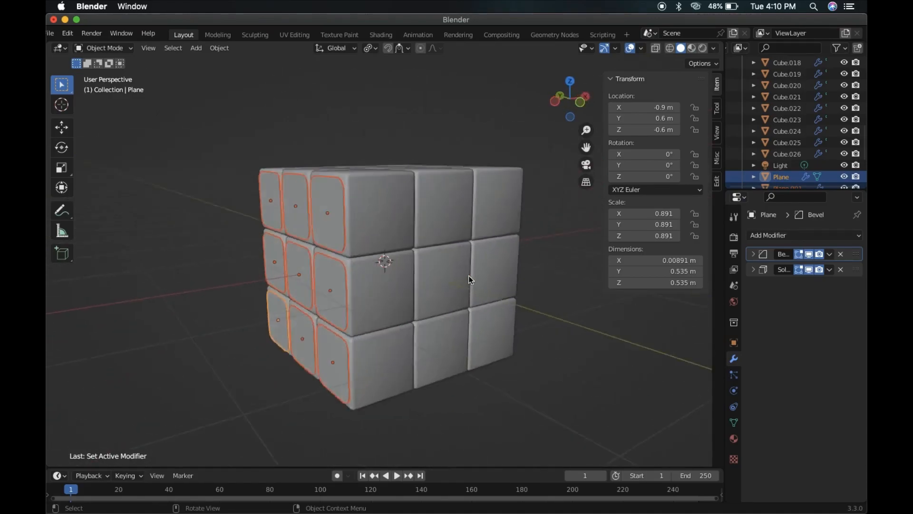
scroll(386, 264, left, 10)
scroll(387, 265, up, 5)
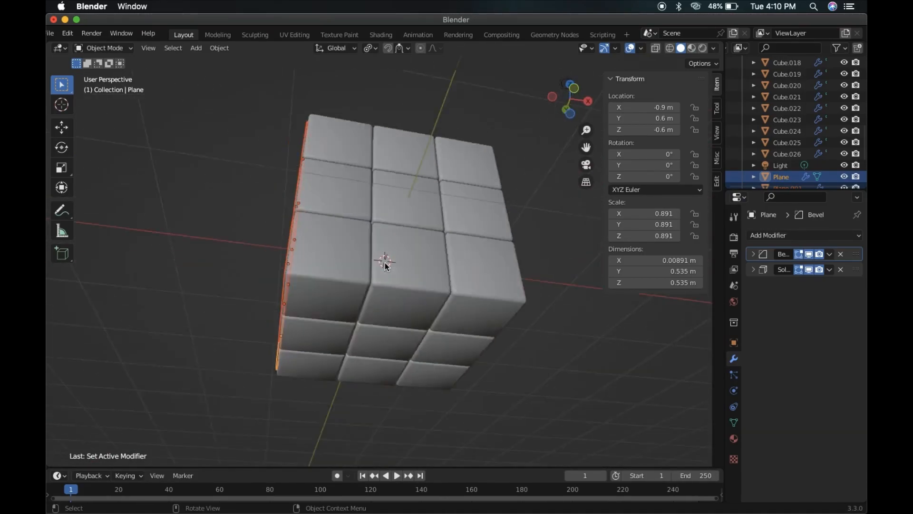
Snap the 3D cursor to the world origin and set the nine selected stickers' origins to the 3D cursor.
key(shift+s)
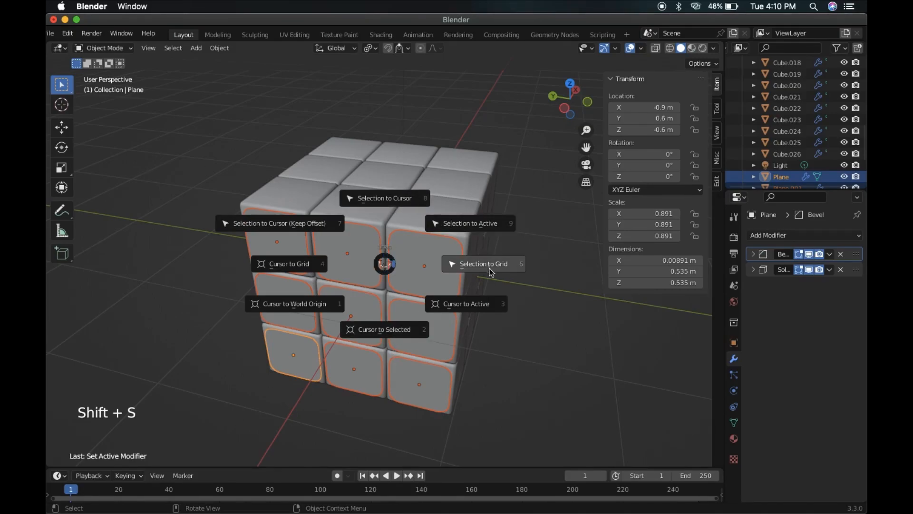
click(313, 306)
scroll(396, 316, down, 5)
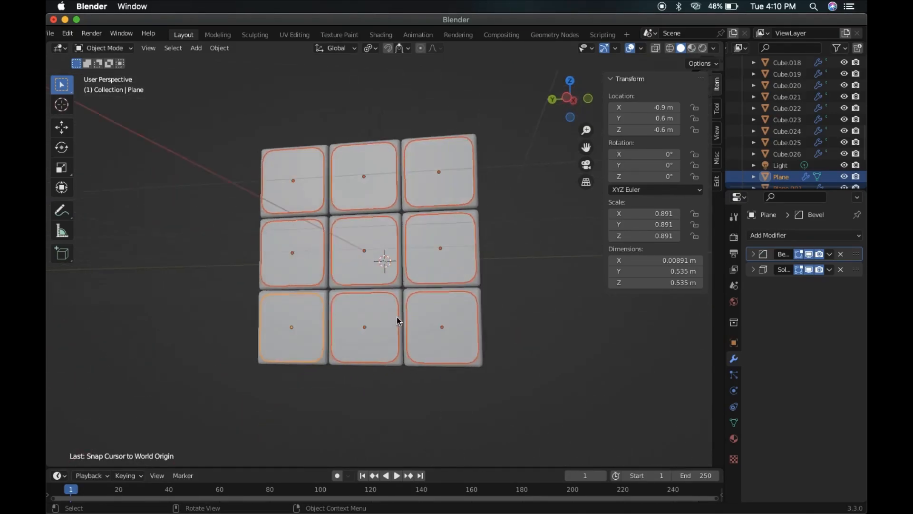
right_click(438, 252)
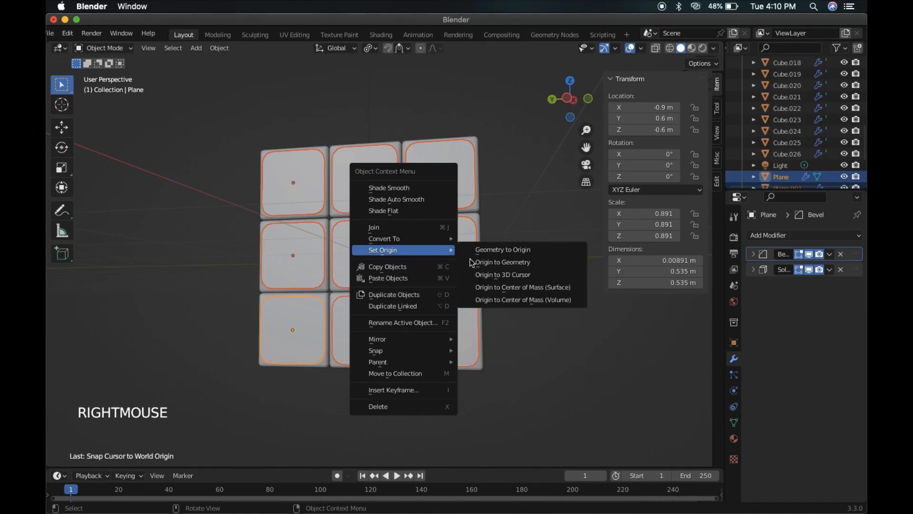
click(525, 275)
scroll(523, 275, down, 5)
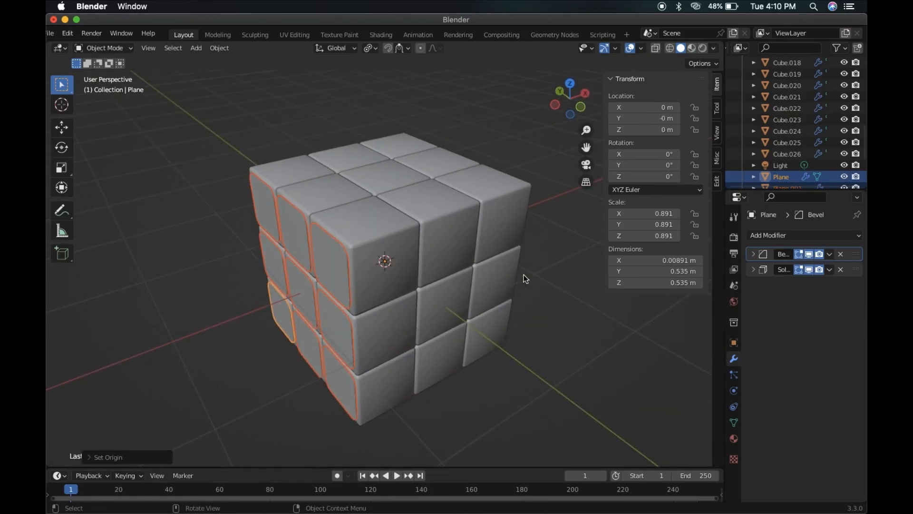
Duplicate the nine stickers and rotate the copies 90° about the global Z axis onto the adjacent side face.
key(shift+d)
key(r)
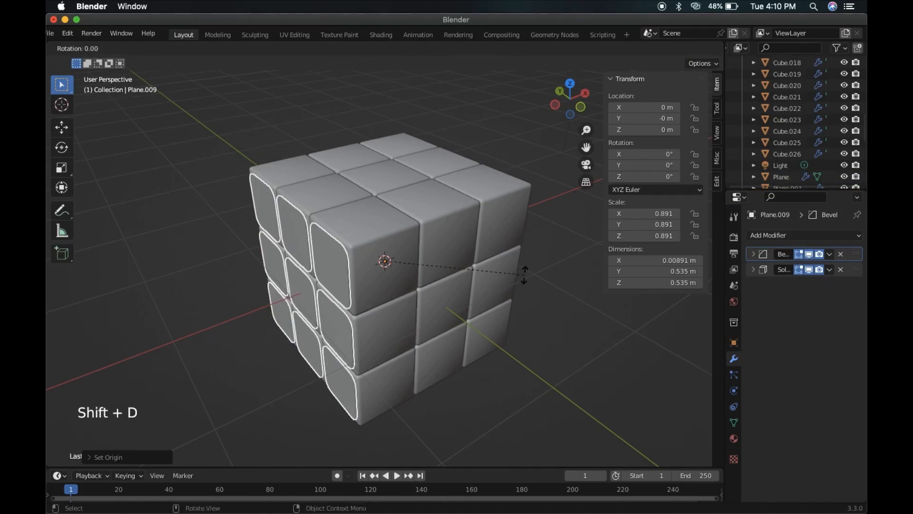
text(z)
text(90)
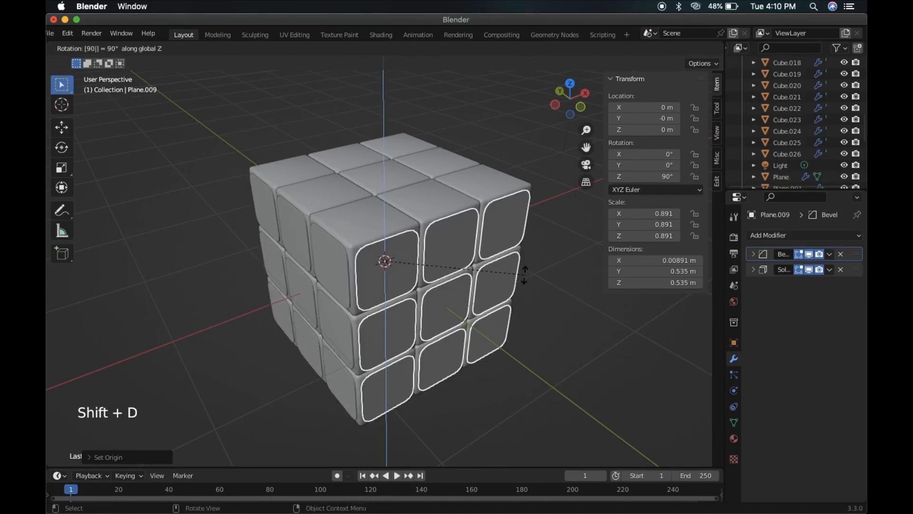
key(Return)
scroll(524, 274, right, 5)
scroll(523, 274, down, 4)
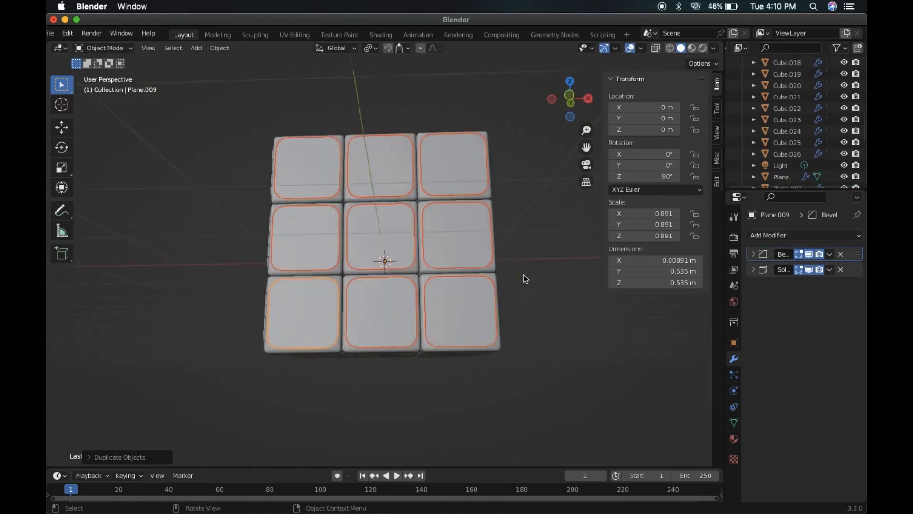
Repeat the duplication and 90° Z rotation to cover the two remaining side faces with stickers.
scroll(524, 274, up, 5)
scroll(523, 275, left, 5)
scroll(524, 275, right, 8)
scroll(523, 275, down, 3)
scroll(524, 275, up, 3)
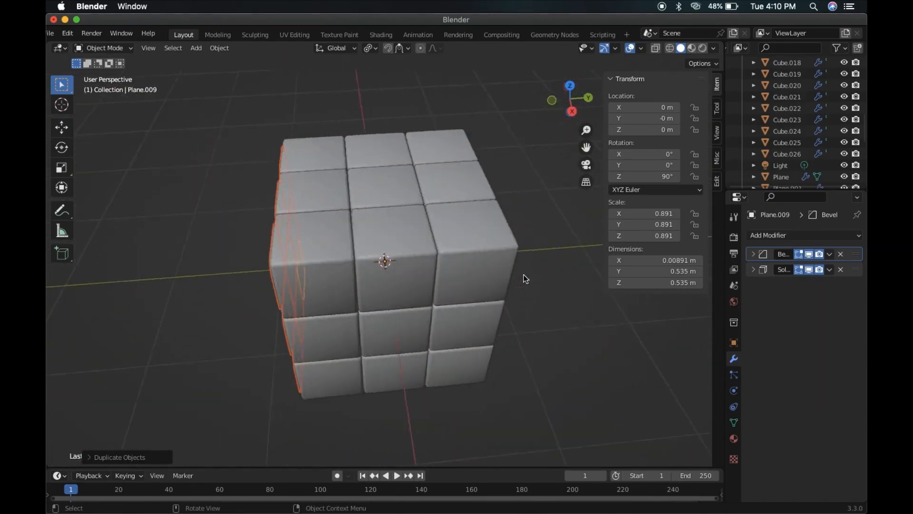
key(shift+r)
key(shift+r)
key(shift+r)
scroll(523, 274, left, 6)
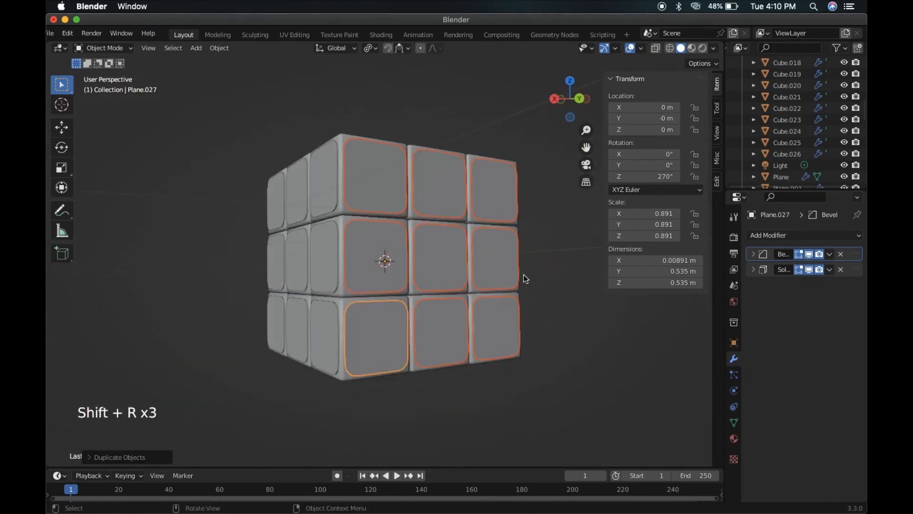
scroll(524, 275, down, 4)
scroll(523, 275, up, 4)
scroll(524, 275, down, 4)
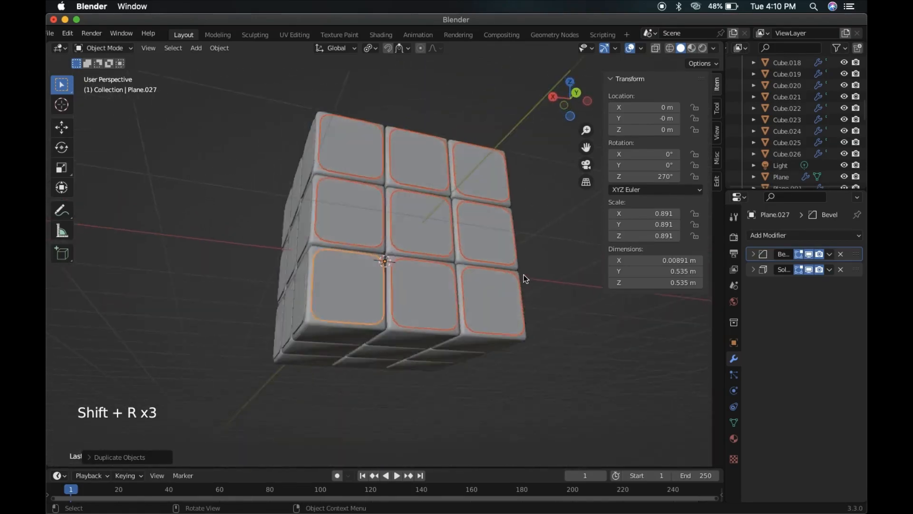
Duplicate the last side face's nine stickers and rotate the copies 90° about the global X axis onto the cube's top face.
scroll(524, 275, right, 5)
key(shift+d)
text(rx90y)
key(Return)
scroll(523, 275, right, 5)
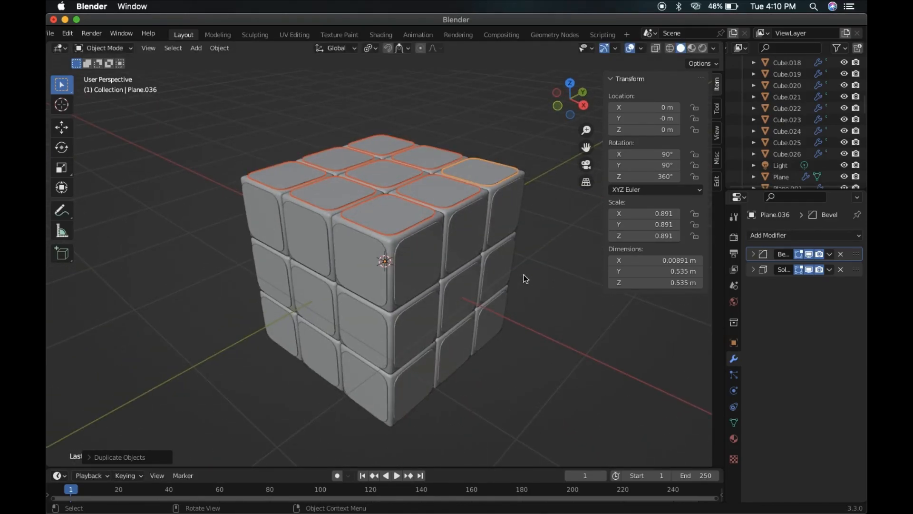
Duplicate the nine top stickers and rotate the copies 180° about the global X axis onto the cube's bottom face.
scroll(523, 275, right, 10)
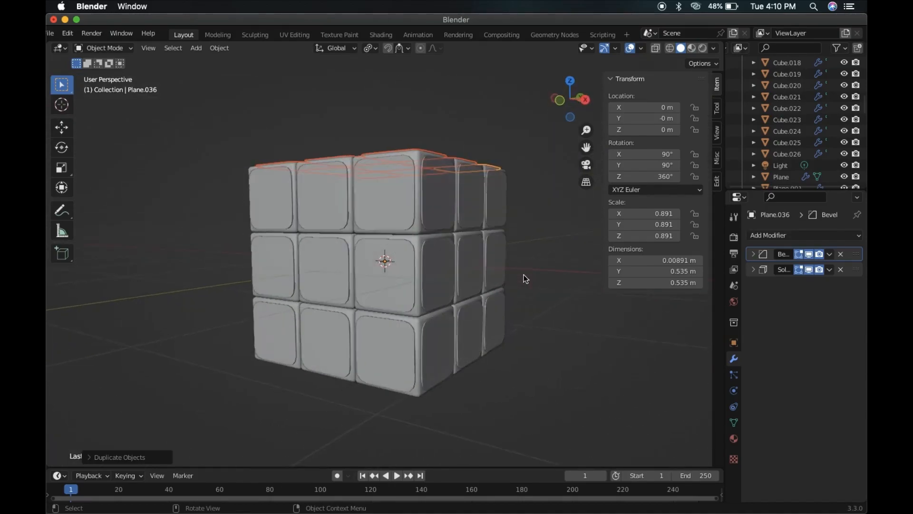
scroll(524, 275, right, 10)
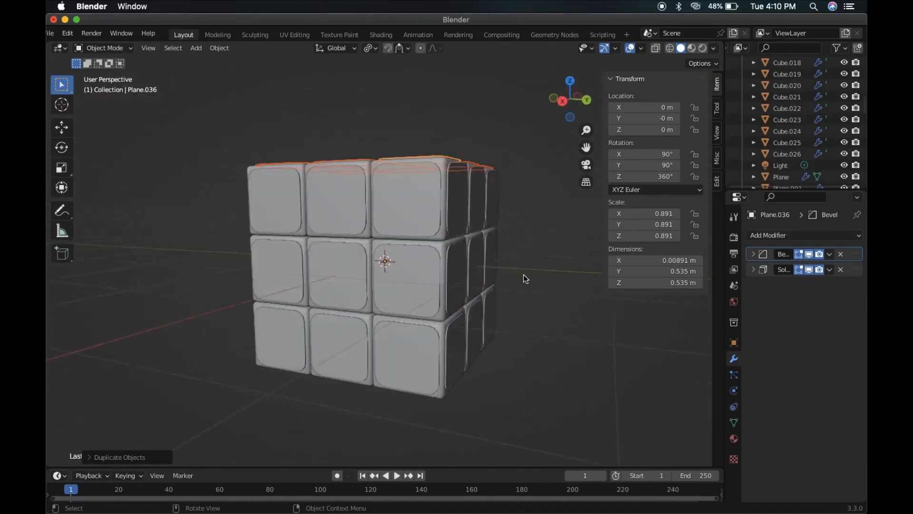
key(shift+d)
key(r)
text(x)
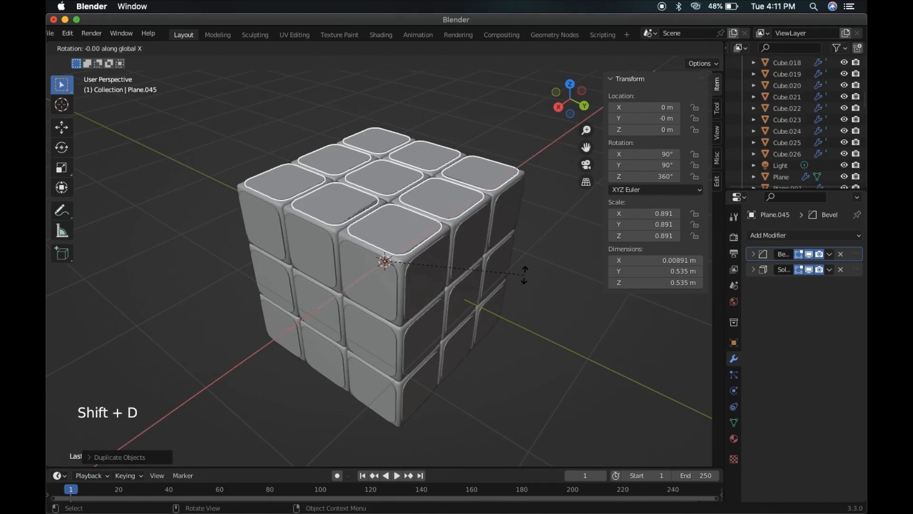
text(180)
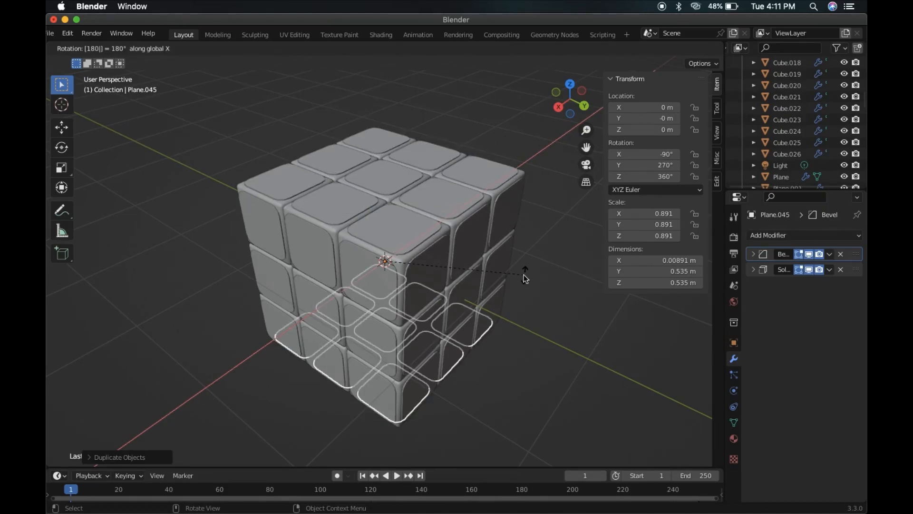
key(Return)
scroll(523, 275, down, 10)
scroll(524, 275, down, 3)
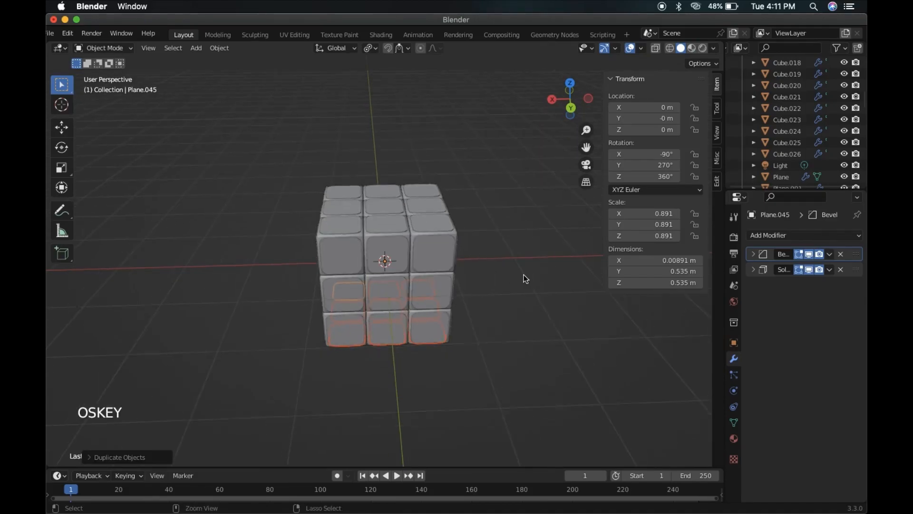
scroll(523, 275, down, 10)
scroll(524, 274, up, 10)
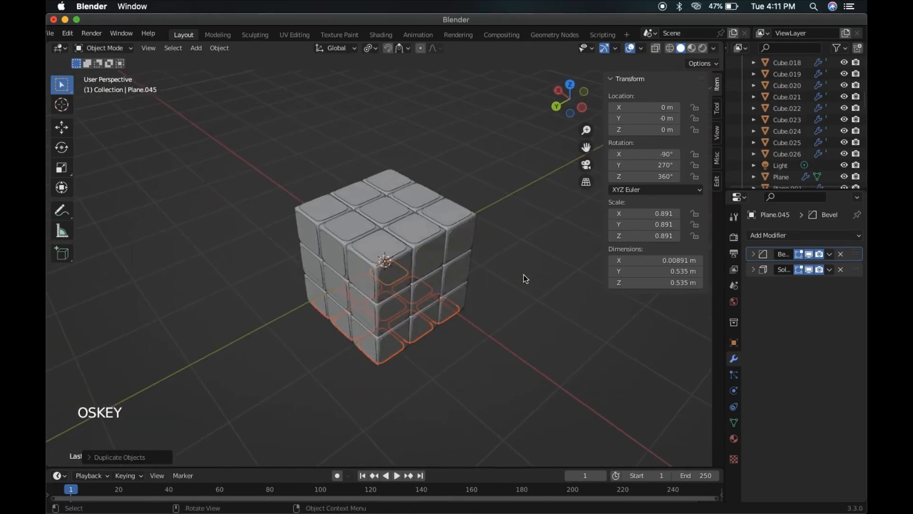
Switch the viewport shading to Material Preview while staying in Object Mode.
key(Tab)
scroll(524, 275, down, 3)
key(Tab)
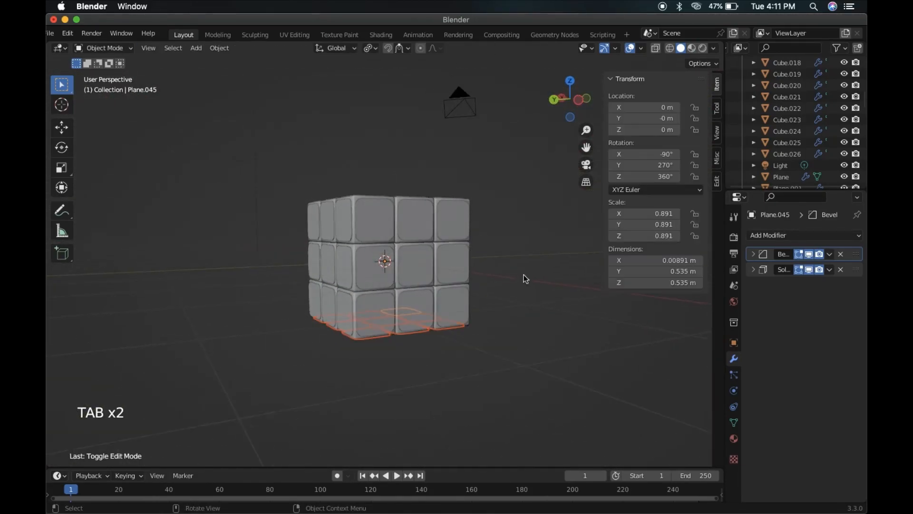
scroll(523, 275, up, 3)
click(692, 48)
scroll(484, 226, down, 3)
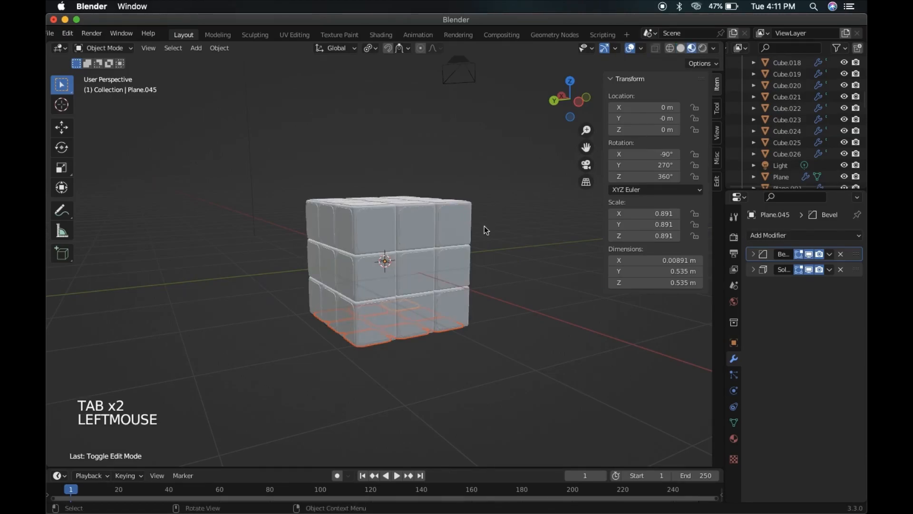
scroll(484, 226, up, 3)
Select all nine stickers on the cube's top face and create a new material named White for the active one.
click(505, 233)
scroll(503, 234, up, 3)
click(405, 228)
scroll(405, 228, down, 3)
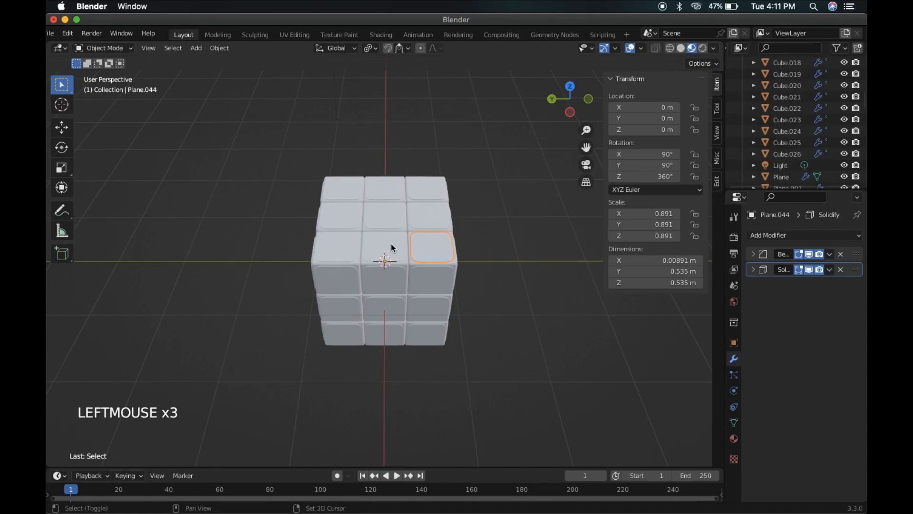
shift+click(391, 243)
shift+click(344, 246)
shift+click(344, 212)
shift+click(383, 205)
shift+click(435, 213)
shift+click(429, 187)
shift+click(375, 190)
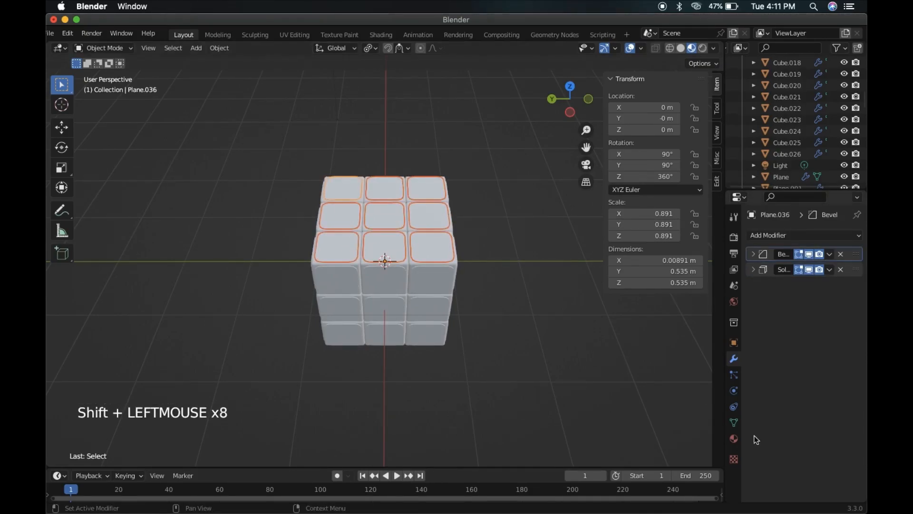
click(734, 438)
click(781, 285)
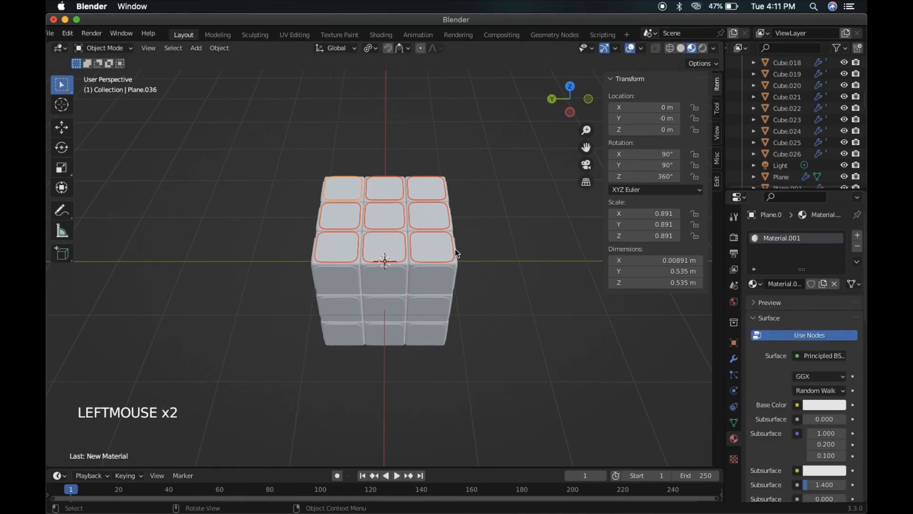
click(784, 283)
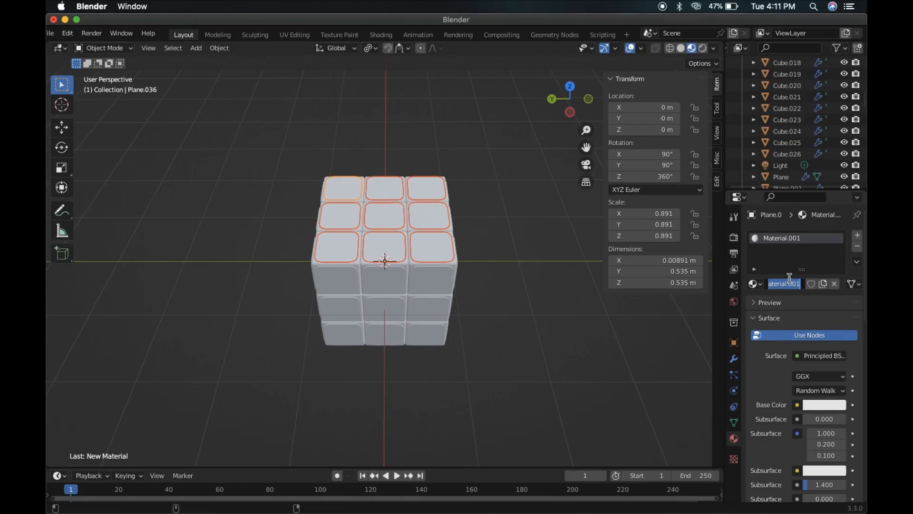
text(White)
key(Return)
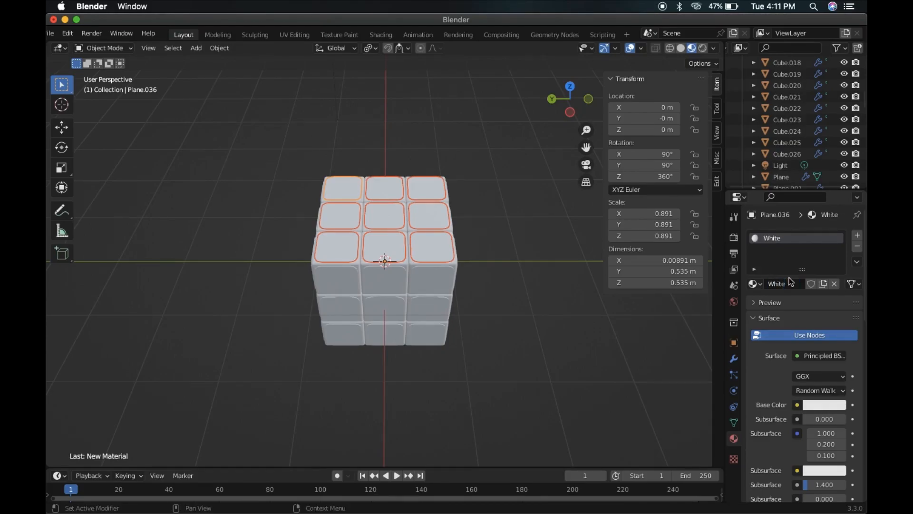
Select the nine stickers on the side face containing the original Plane sticker and assign the existing material named Material to the active one.
scroll(563, 344, down, 5)
click(414, 259)
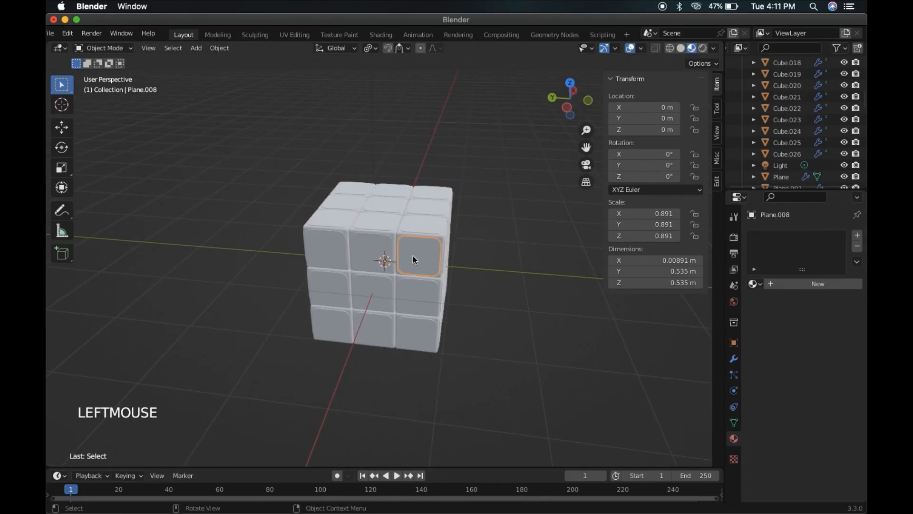
shift+click(410, 338)
shift+click(422, 299)
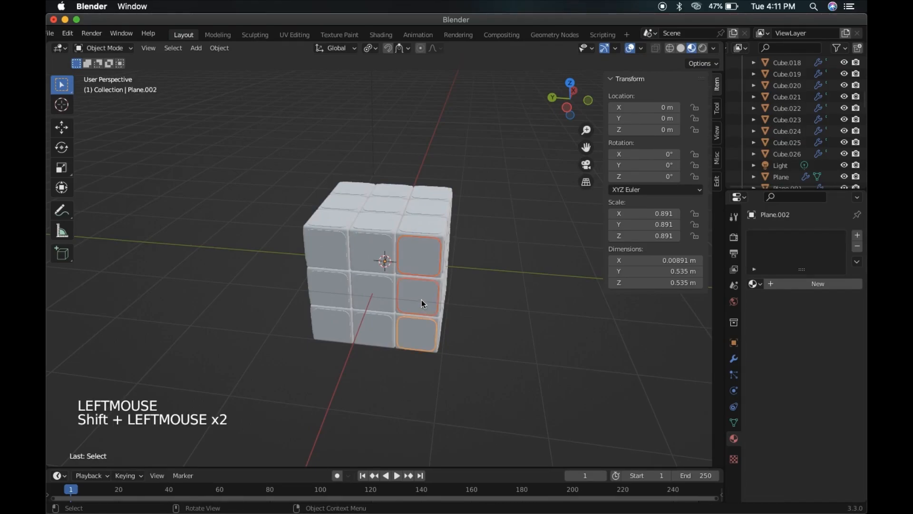
shift+click(376, 330)
shift+click(372, 289)
shift+click(365, 238)
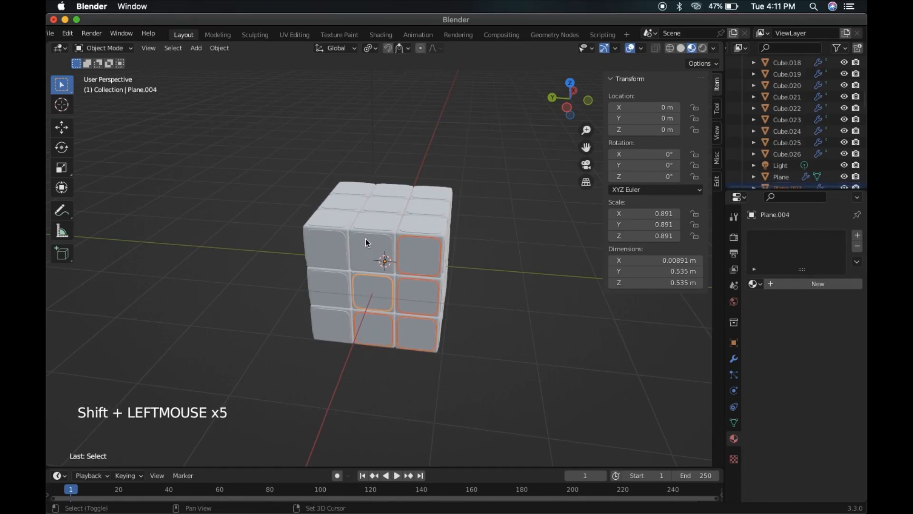
shift+click(332, 327)
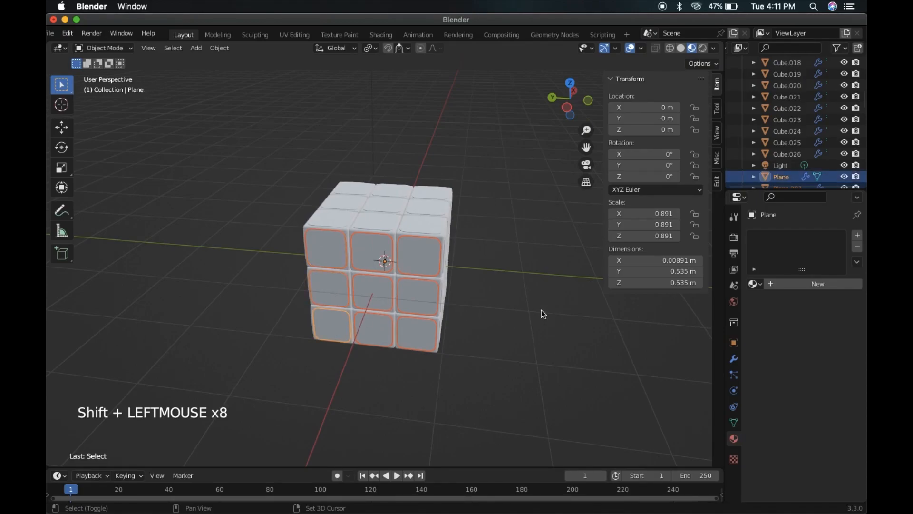
click(757, 284)
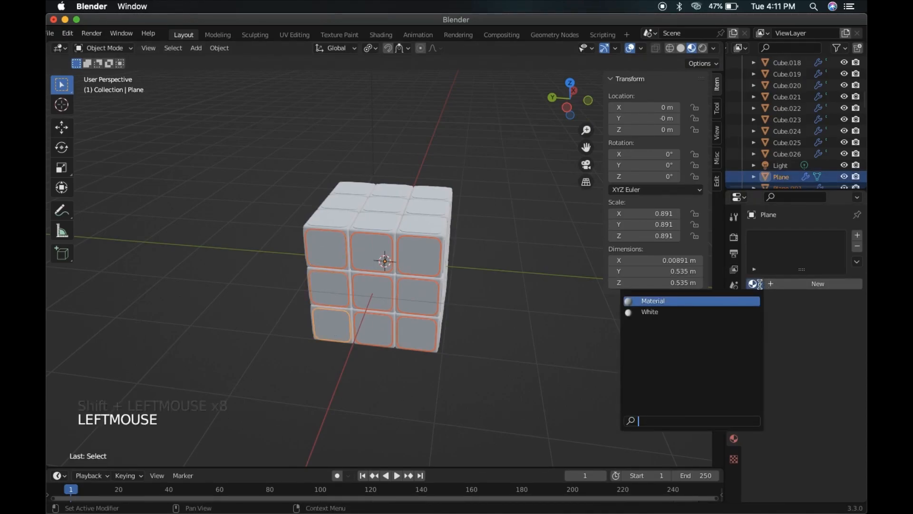
click(683, 301)
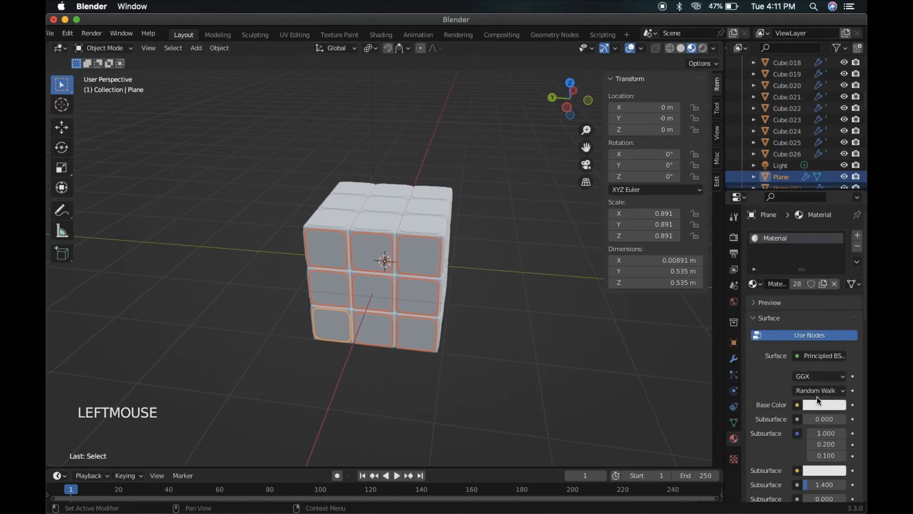
Set the base colour of the material named Material to blue with R 0, G 0, B 1.
click(819, 405)
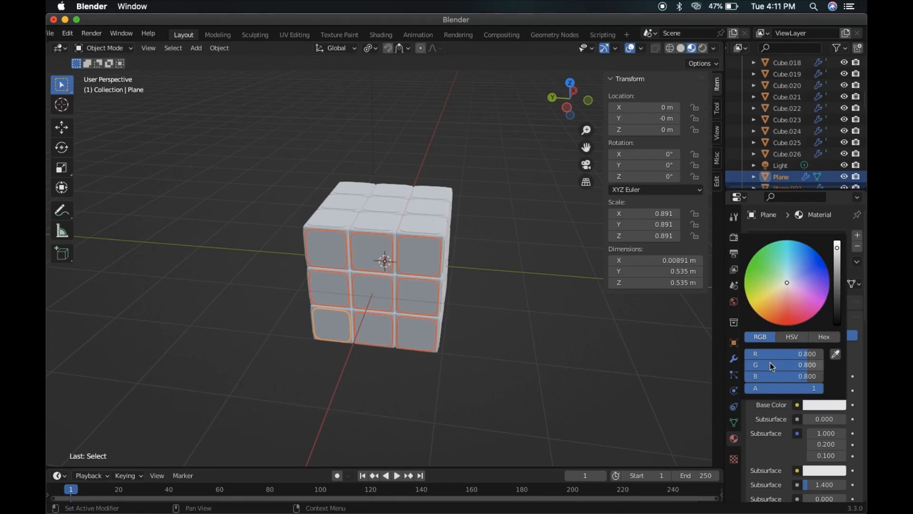
mouse_move(807, 376)
mouse_down()
mouse_move(823, 376)
mouse_move(745, 364)
mouse_up()
drag(807, 354, 745, 354)
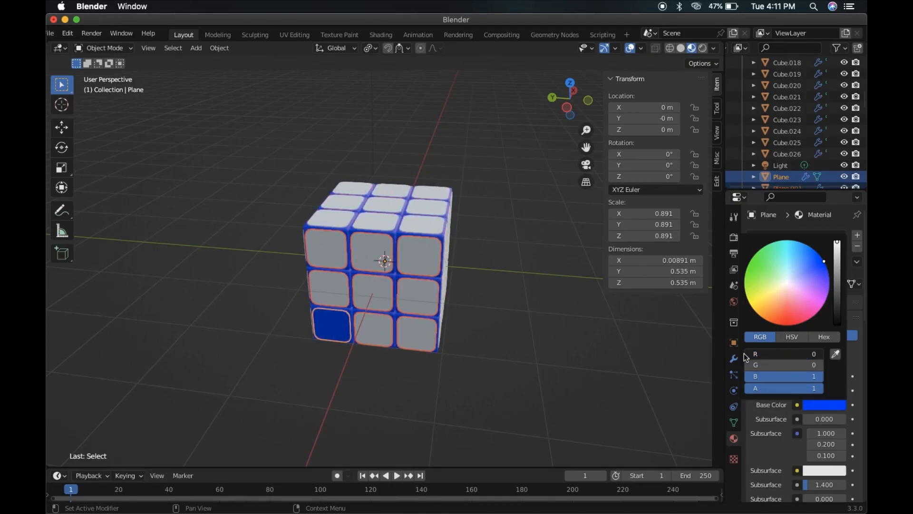
scroll(595, 349, right, 5)
scroll(595, 349, up, 3)
scroll(595, 349, down, 3)
scroll(595, 349, left, 5)
scroll(595, 349, up, 5)
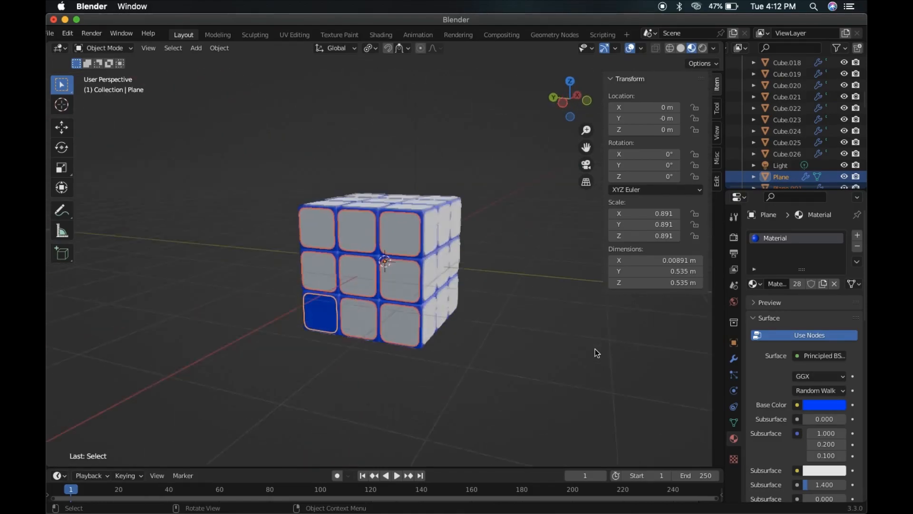
scroll(595, 349, down, 3)
scroll(595, 349, right, 5)
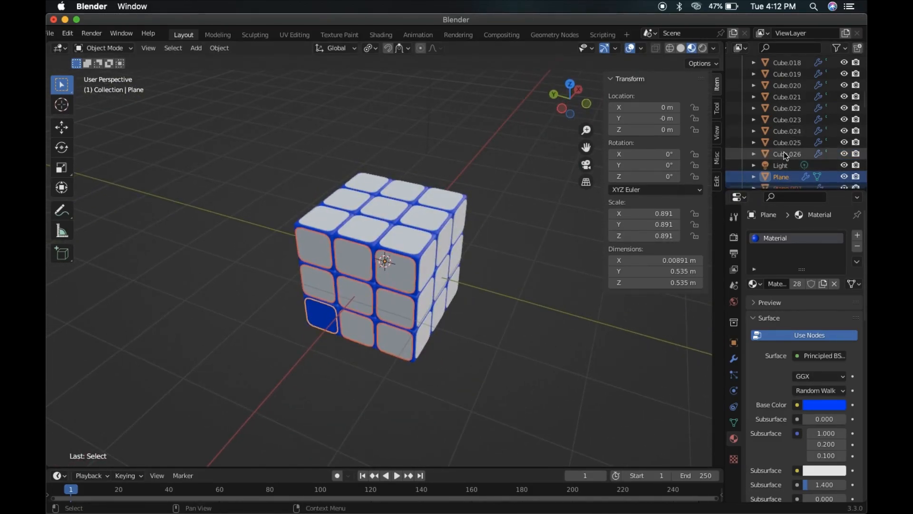
Select all 27 cube pieces from Cube to Cube.026 and set the base colour of their shared material to black.
scroll(791, 116, down, 5)
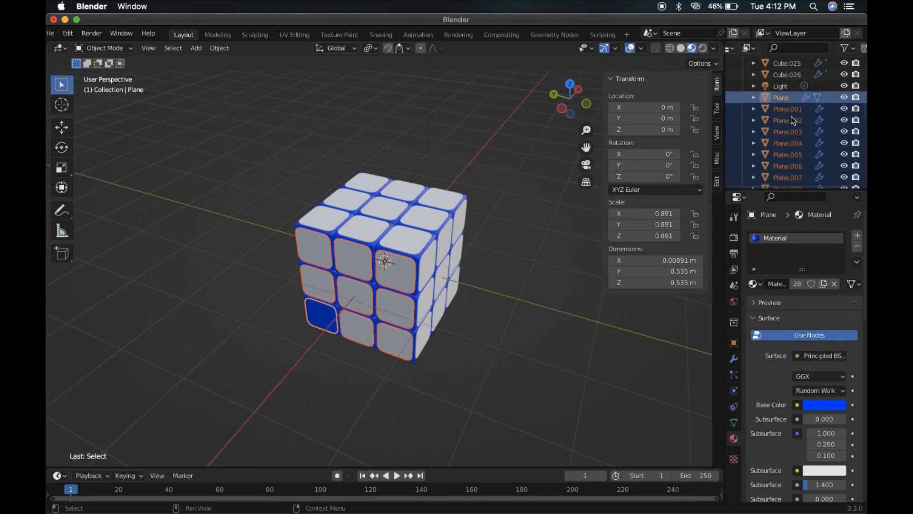
scroll(791, 118, up, 3)
scroll(791, 118, up, 1)
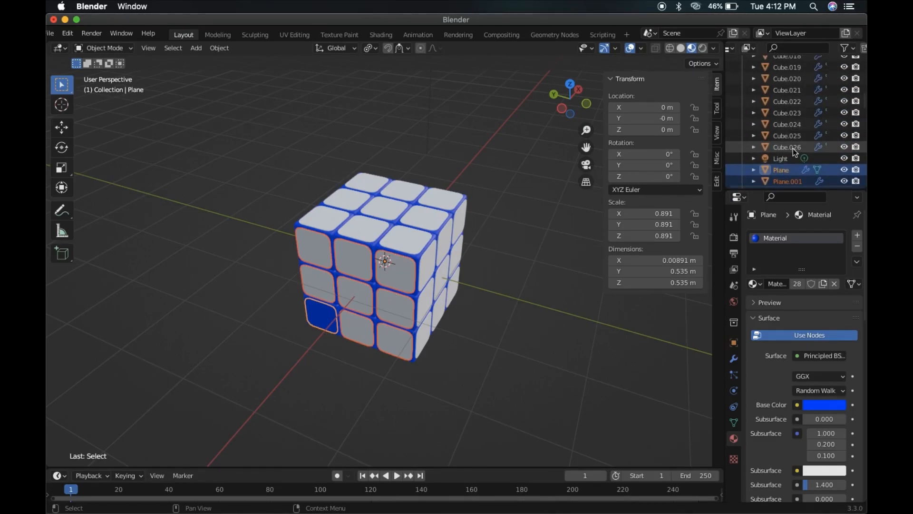
click(792, 147)
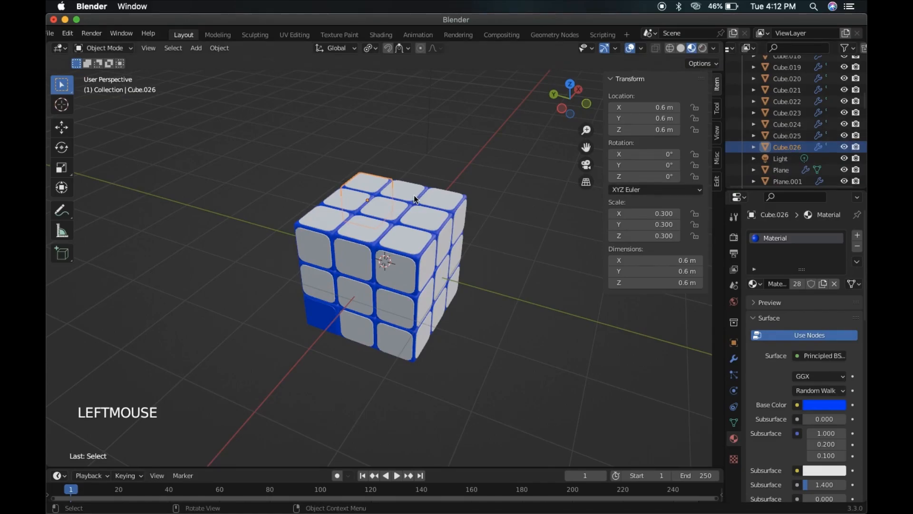
key(KP_3)
scroll(415, 196, up, 6)
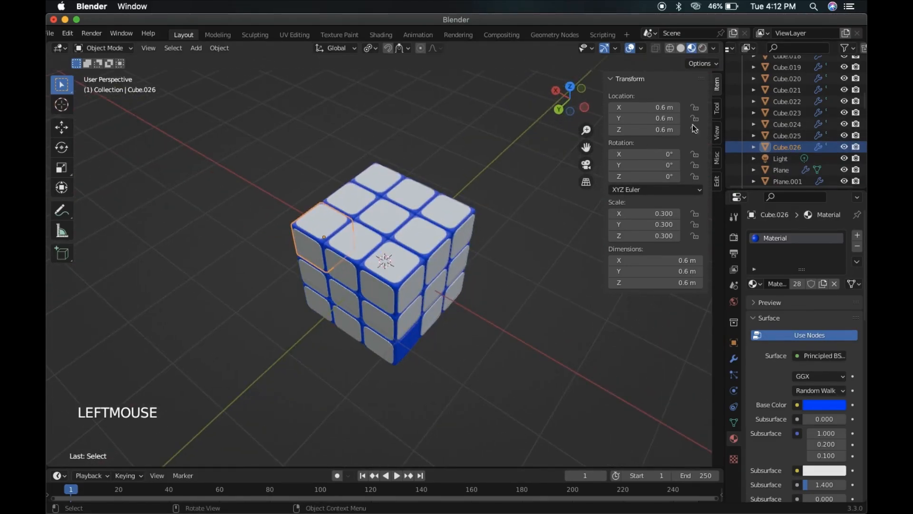
scroll(782, 119, up, 10)
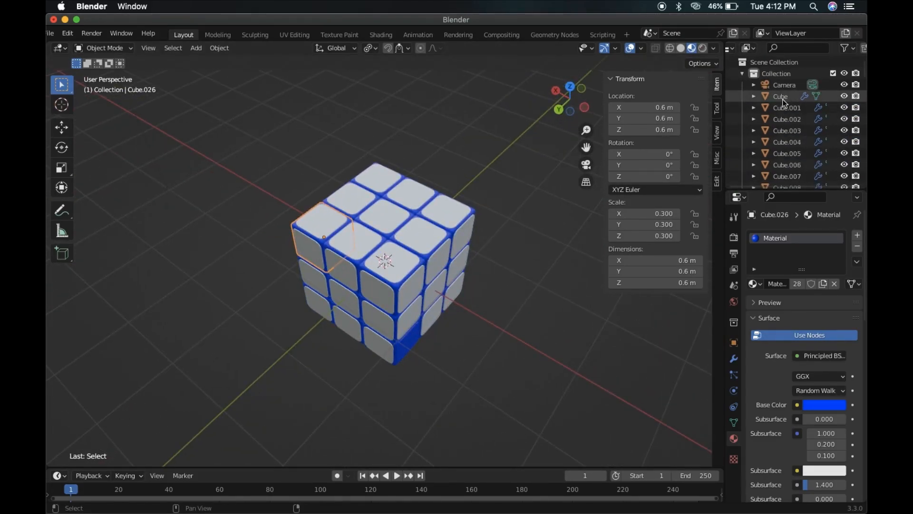
shift+click(781, 97)
scroll(489, 259, down, 5)
scroll(489, 259, right, 5)
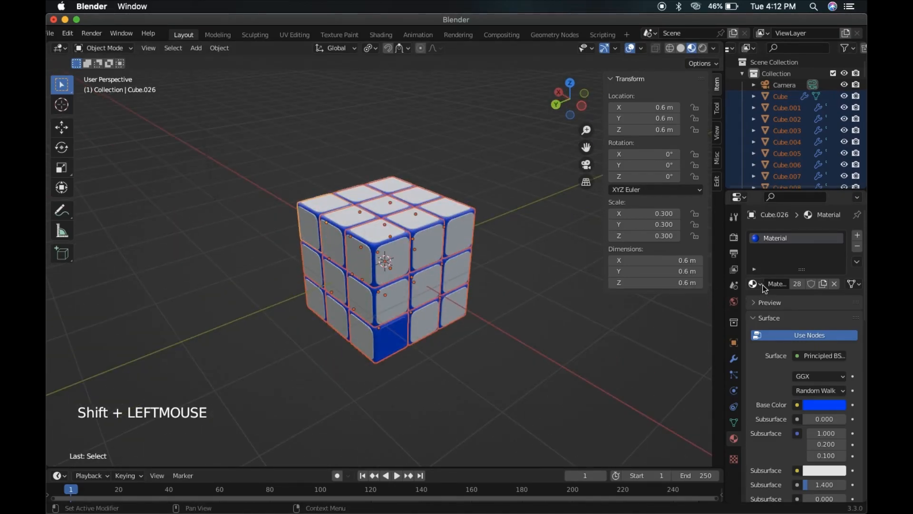
click(822, 403)
drag(838, 307, 837, 325)
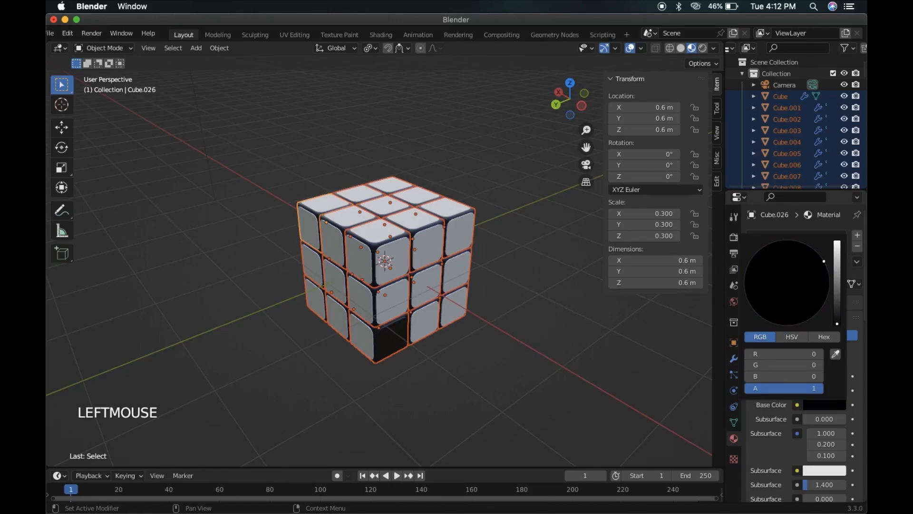
scroll(471, 331, down, 8)
scroll(470, 331, right, 4)
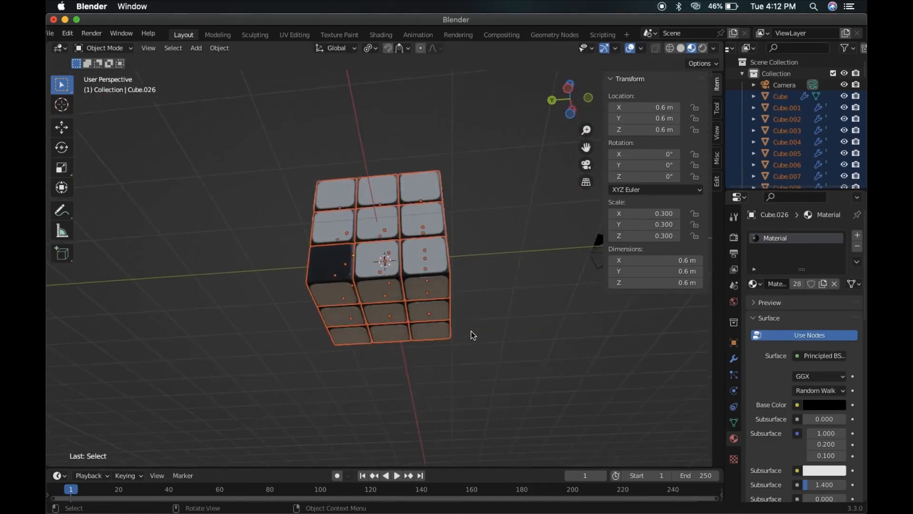
scroll(471, 332, up, 8)
super+scroll(471, 331, up, 6)
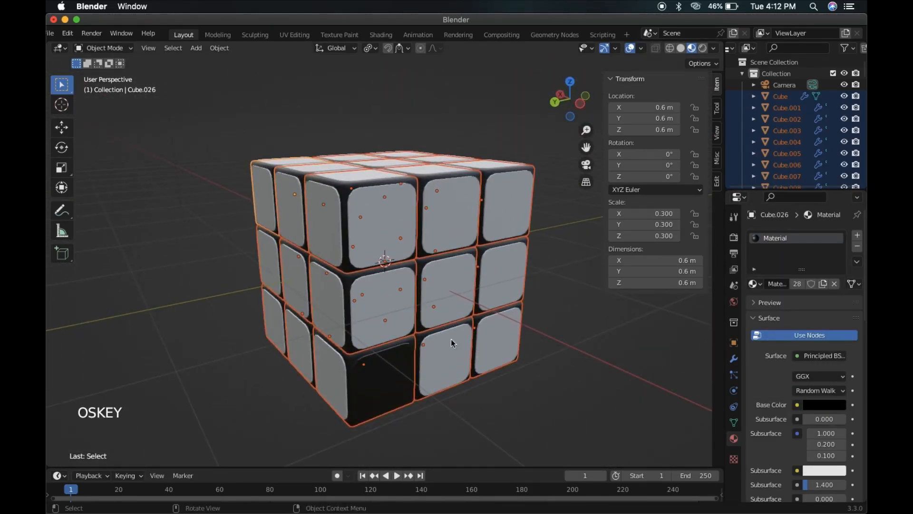
Select all nine stickers on the side face with the black sticker and create a new material on a sticker other than the black one.
click(394, 367)
scroll(394, 367, right, 4)
super+click(414, 363)
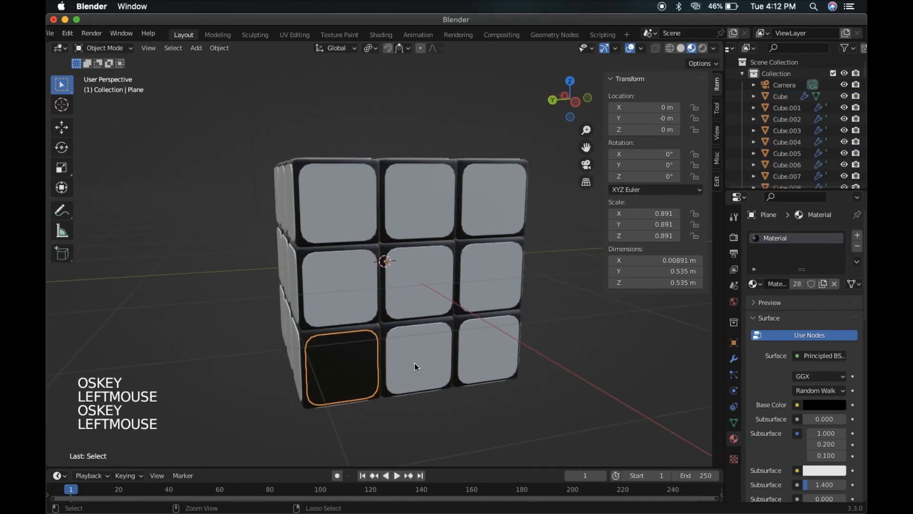
click(350, 359)
shift+click(420, 363)
shift+click(504, 346)
shift+click(485, 272)
shift+click(490, 199)
shift+click(432, 203)
shift+click(429, 261)
shift+click(340, 286)
shift+click(338, 202)
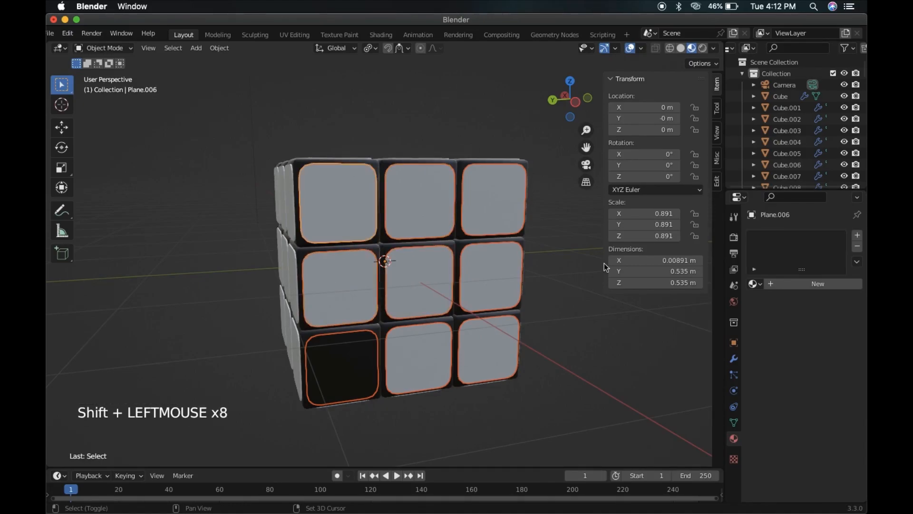
click(772, 283)
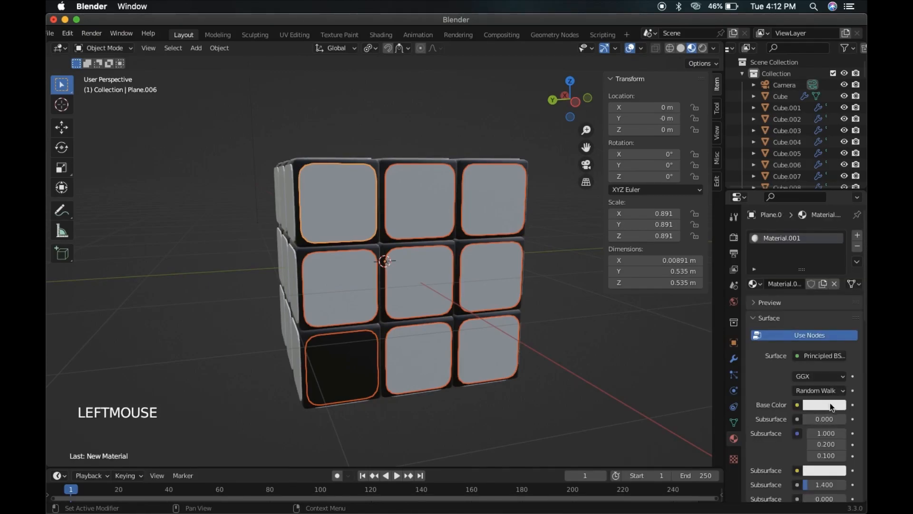
Set the new sticker material's base colour to blue with R 0, G 0, B 1.
click(830, 403)
drag(773, 376, 789, 376)
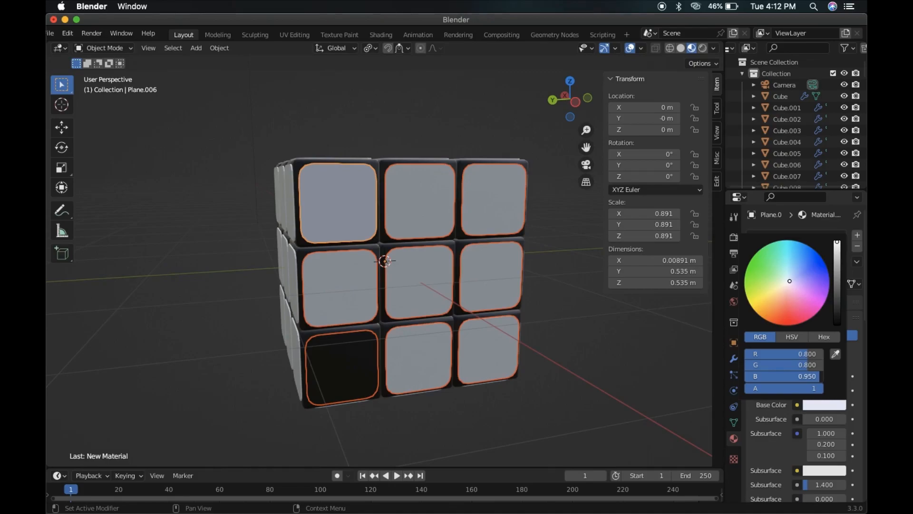
drag(782, 364, 751, 365)
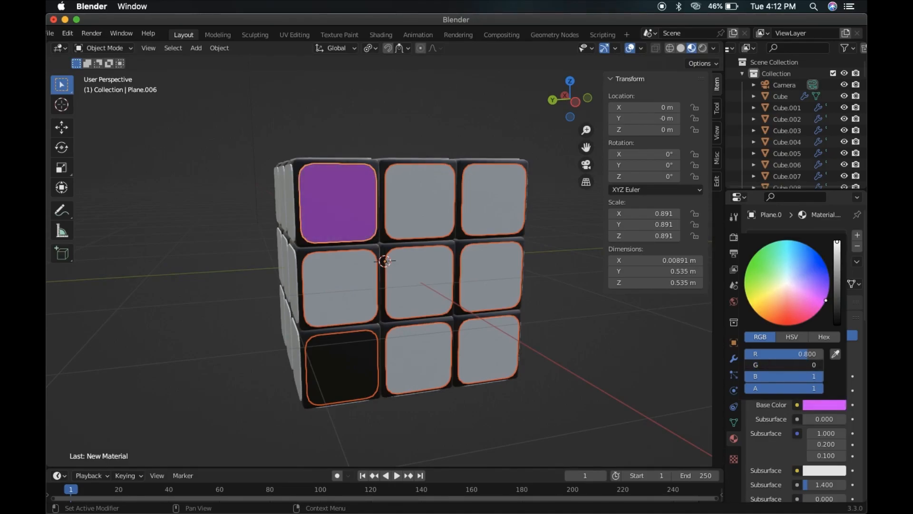
drag(804, 354, 756, 354)
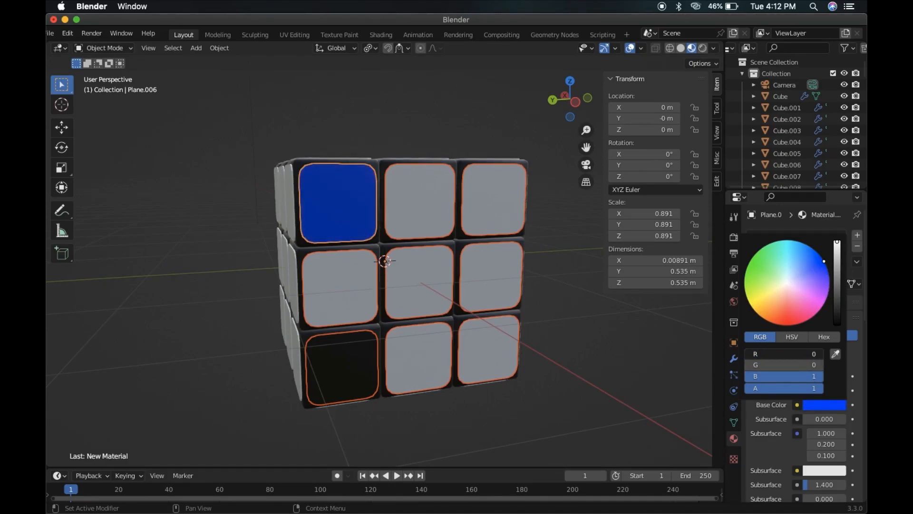
Link the active sticker's blue material to all nine selected stickers on the side face.
middle_drag(420, 302, 420, 302)
key(super+l)
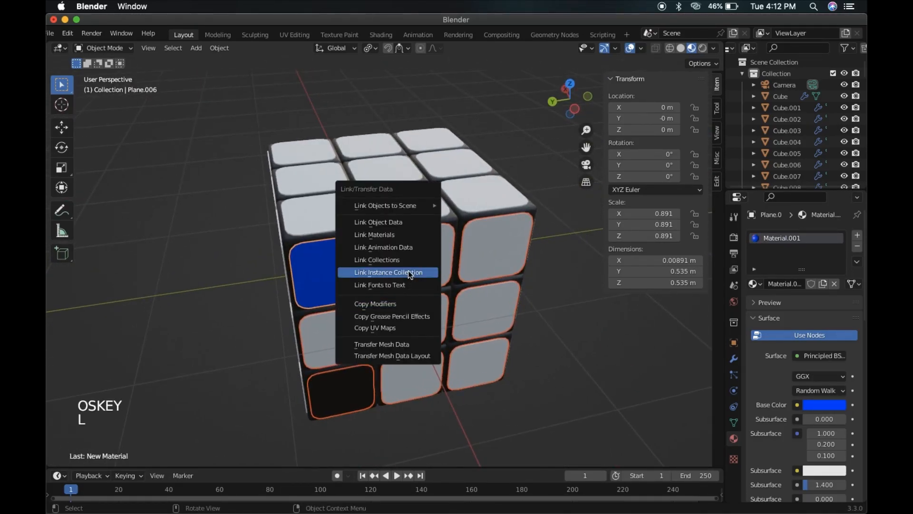
click(393, 232)
middle_drag(393, 232, 322, 243)
Check the top-face stickers one by one to find the one that carries the White material.
click(400, 238)
click(401, 236)
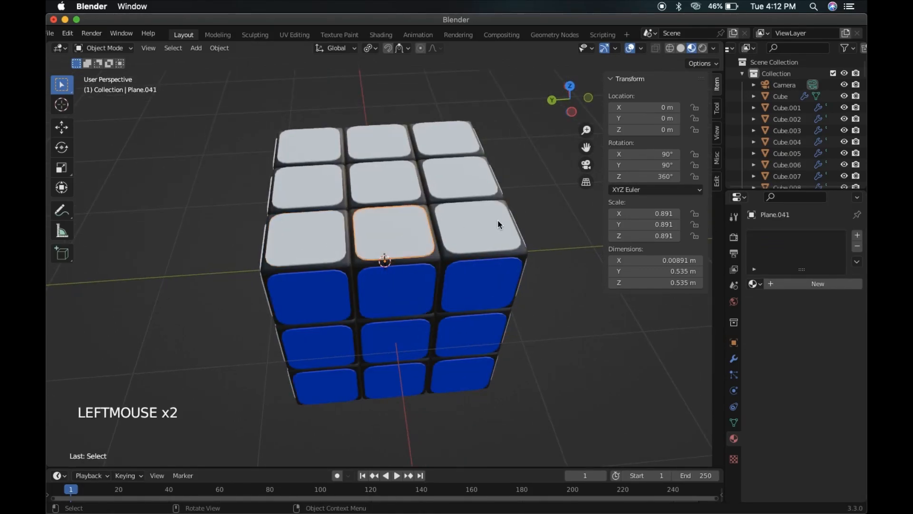
click(498, 233)
click(379, 179)
click(310, 148)
click(388, 146)
click(343, 146)
click(307, 139)
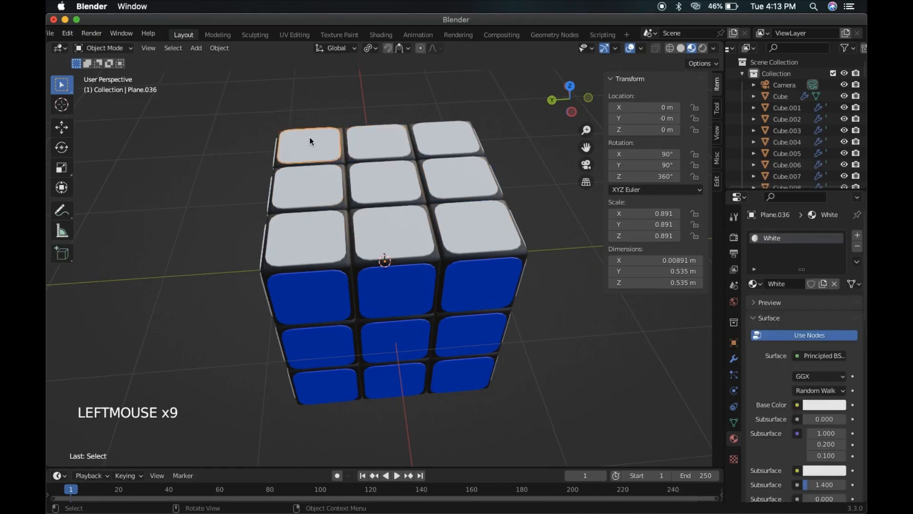
Select all nine top-face stickers with the White one active and link its material to the other eight.
shift+click(495, 236)
shift+click(374, 230)
shift+click(308, 234)
shift+click(316, 179)
shift+click(366, 182)
shift+click(380, 138)
shift+click(463, 135)
shift+click(461, 179)
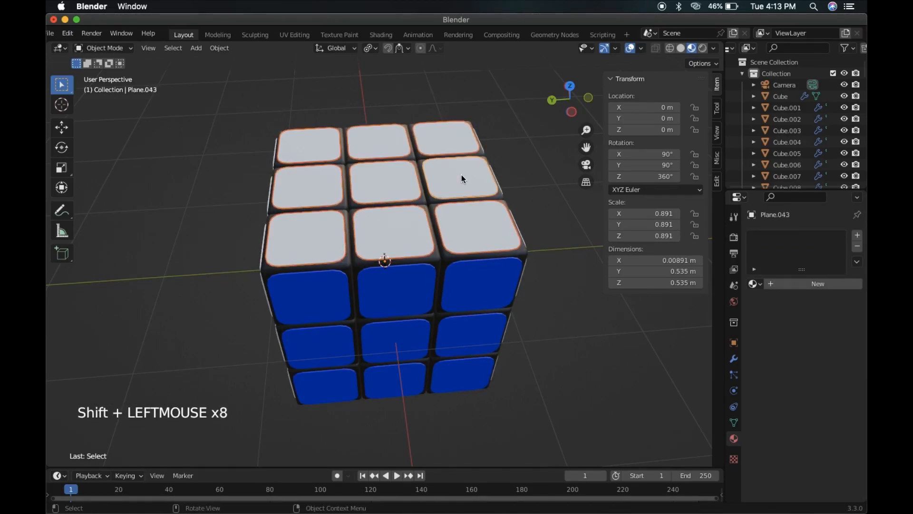
shift+click(318, 147)
scroll(358, 160, left, 8)
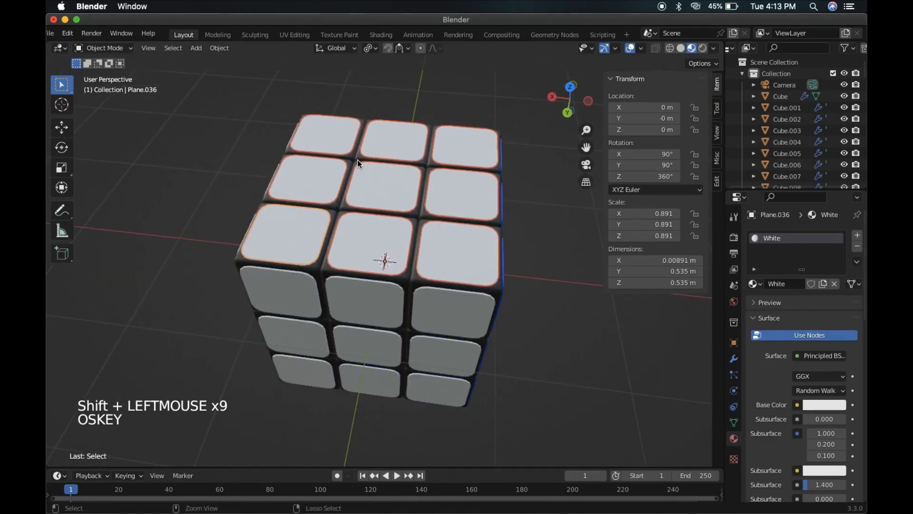
ctrl+scroll(358, 160, up, 10)
super+scroll(357, 163, down, 10)
scroll(357, 163, right, 8)
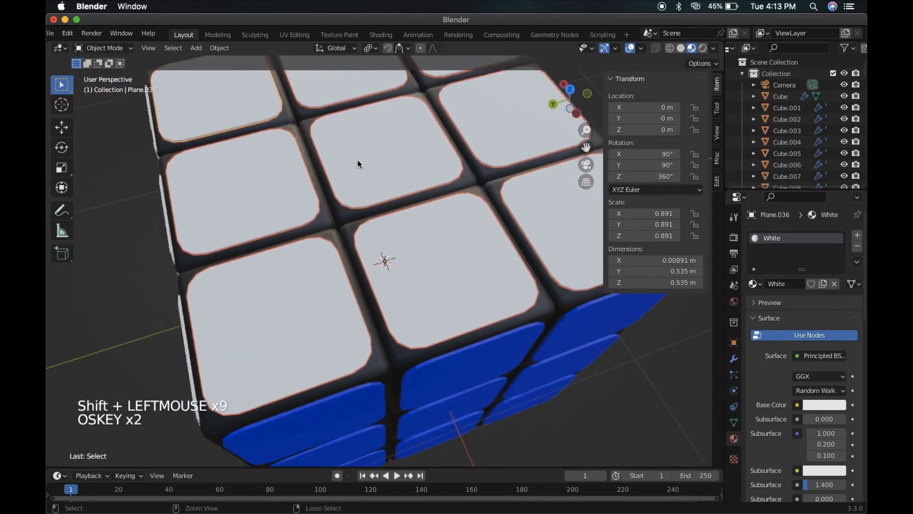
super+scroll(357, 164, down, 4)
key(super+l)
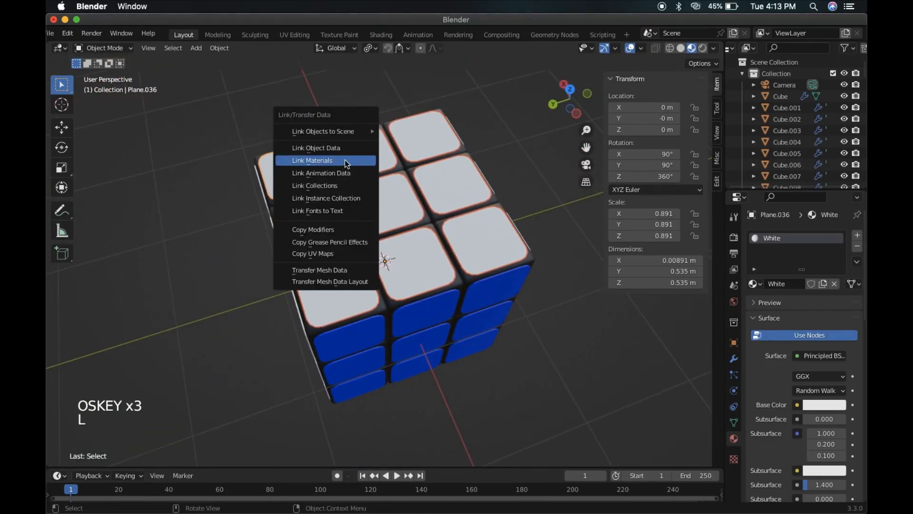
click(345, 160)
Select all nine stickers on an uncoloured side face next to the blue face.
scroll(438, 212, down, 5)
scroll(438, 212, left, 8)
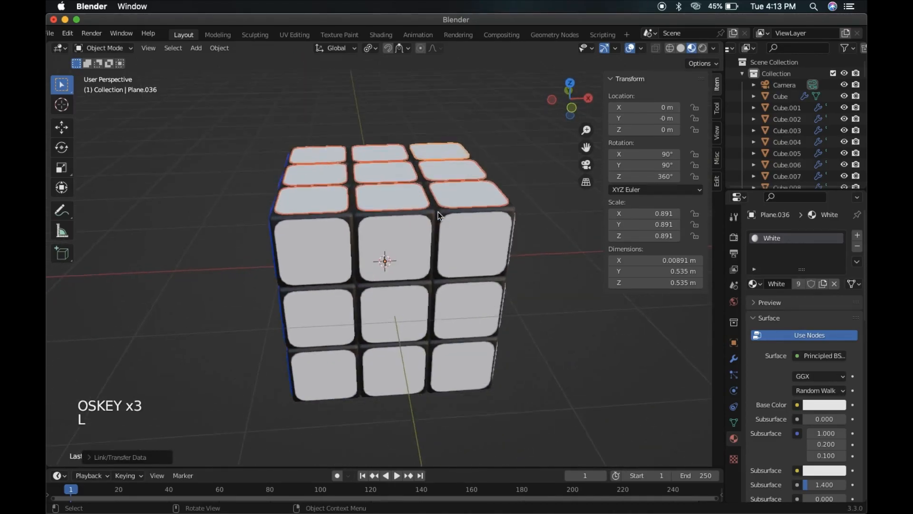
scroll(438, 212, left, 6)
click(380, 236)
shift+click(373, 305)
shift+click(373, 366)
shift+click(421, 366)
shift+click(427, 304)
shift+click(434, 229)
shift+click(499, 221)
shift+click(492, 292)
scroll(497, 344, left, 8)
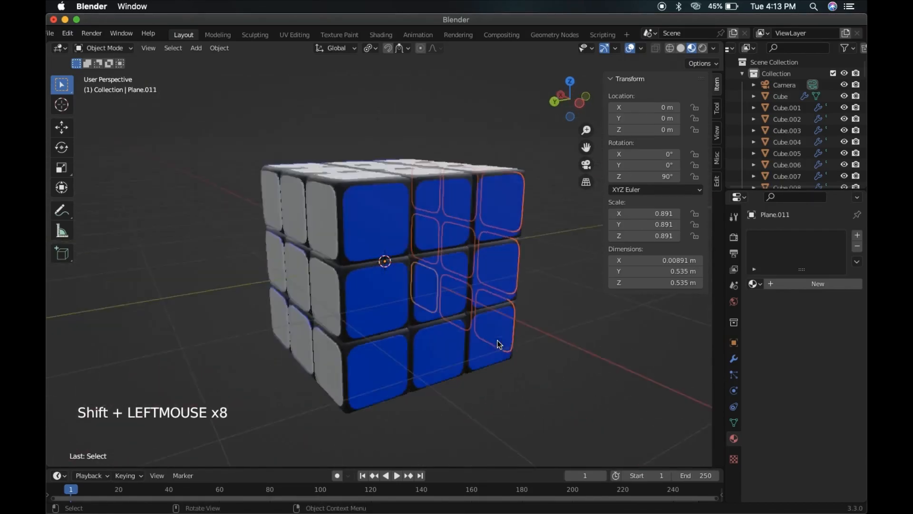
scroll(430, 240, right, 6)
scroll(419, 346, left, 6)
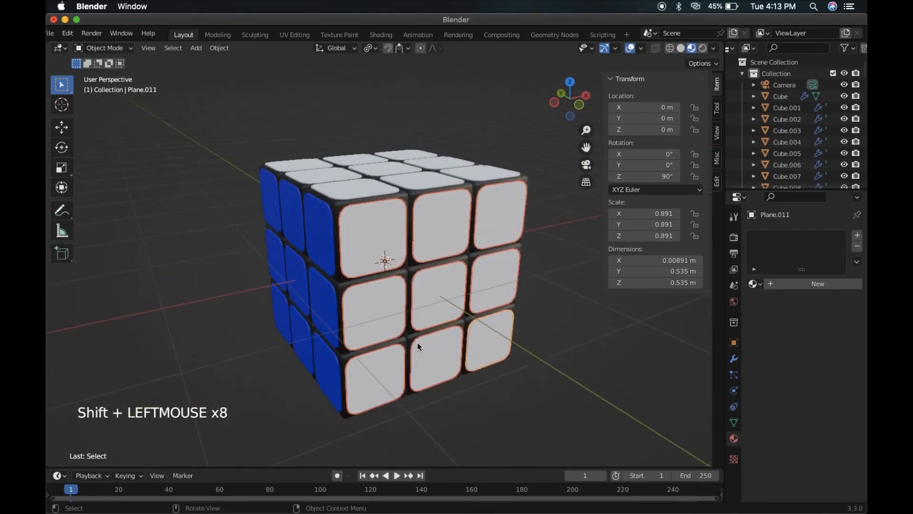
Create a new material for the active sticker and set its base colour to orange with R at 1.
click(773, 284)
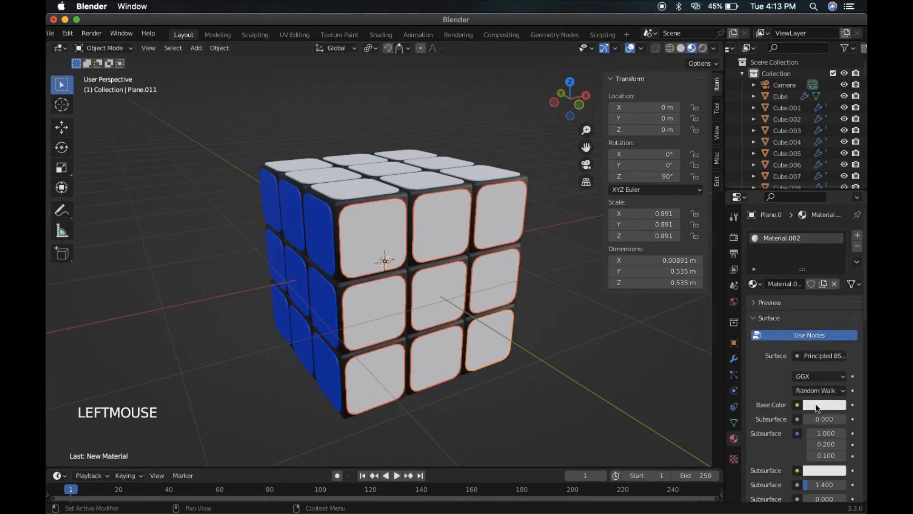
click(823, 405)
click(787, 286)
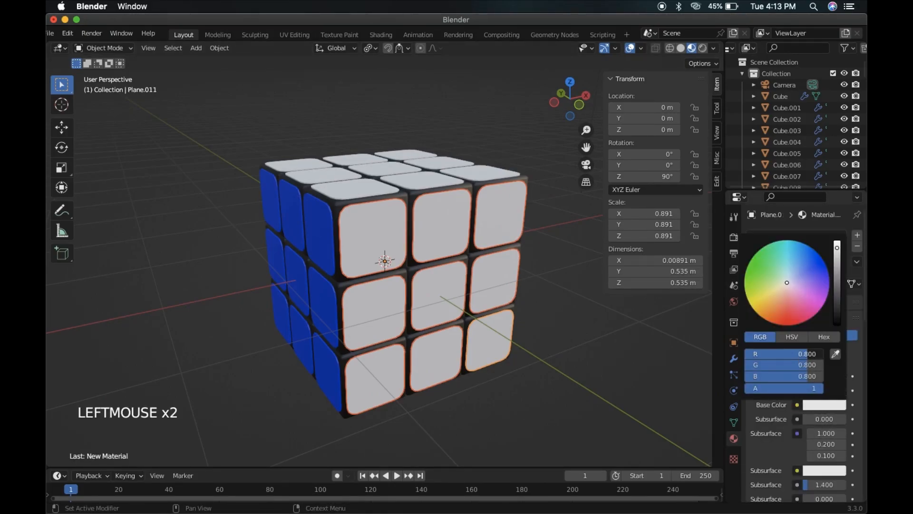
drag(787, 286, 800, 295)
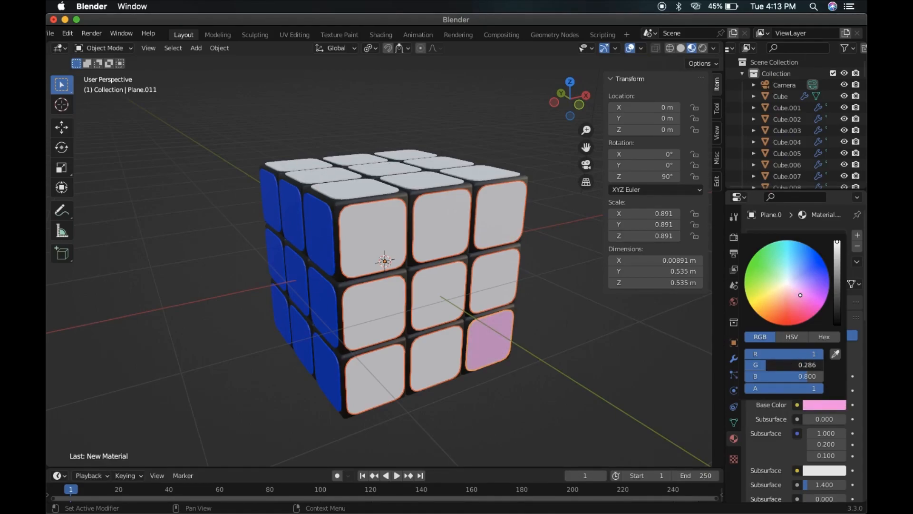
mouse_move(807, 376)
mouse_down()
mouse_move(746, 379)
mouse_move(759, 365)
mouse_up()
Link the active sticker's orange material to all nine selected stickers.
scroll(441, 375, up, 5)
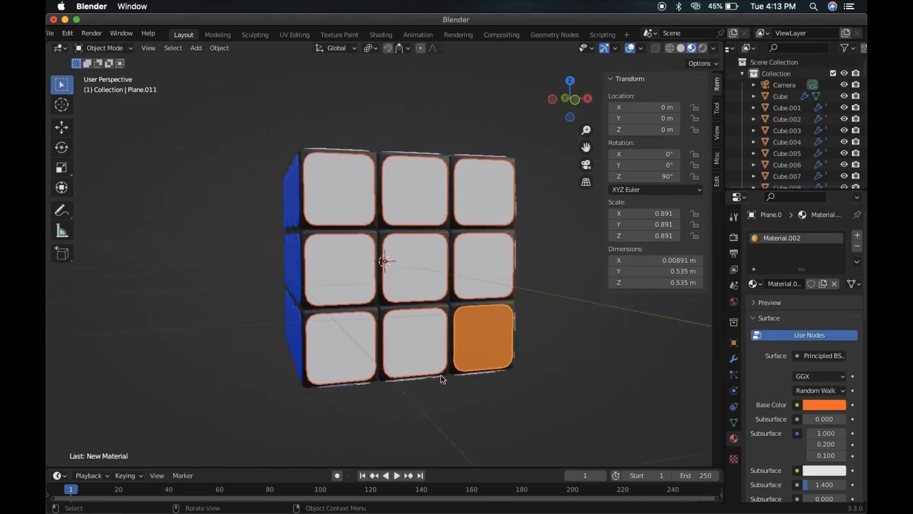
key(super+l)
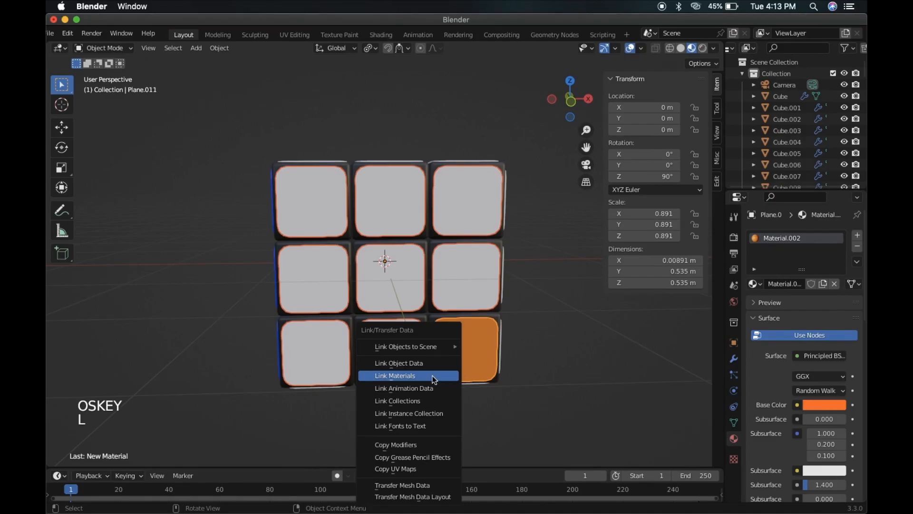
click(432, 375)
Select all nine stickers on the uncoloured side face adjoining the orange face.
middle_drag(432, 376, 506, 379)
scroll(505, 379, left, 5)
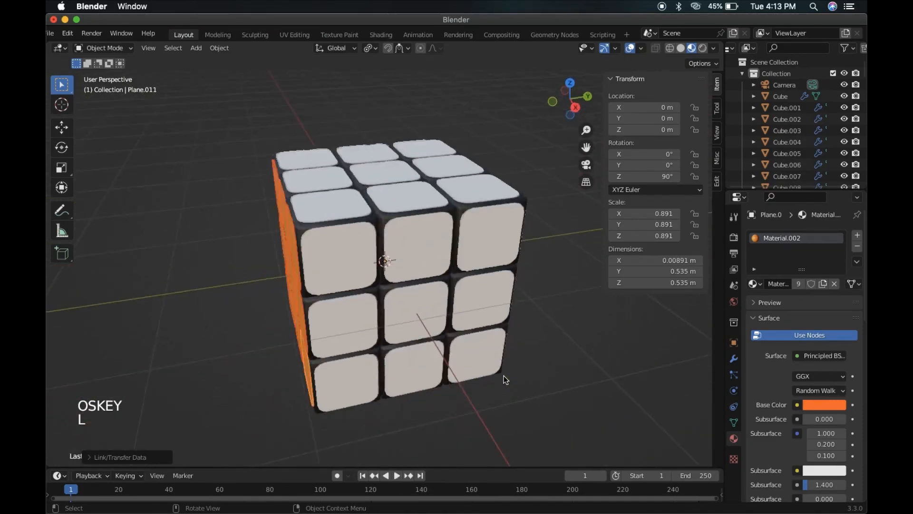
click(364, 286)
shift+click(360, 350)
shift+click(437, 355)
shift+click(423, 310)
shift+click(425, 251)
shift+click(494, 241)
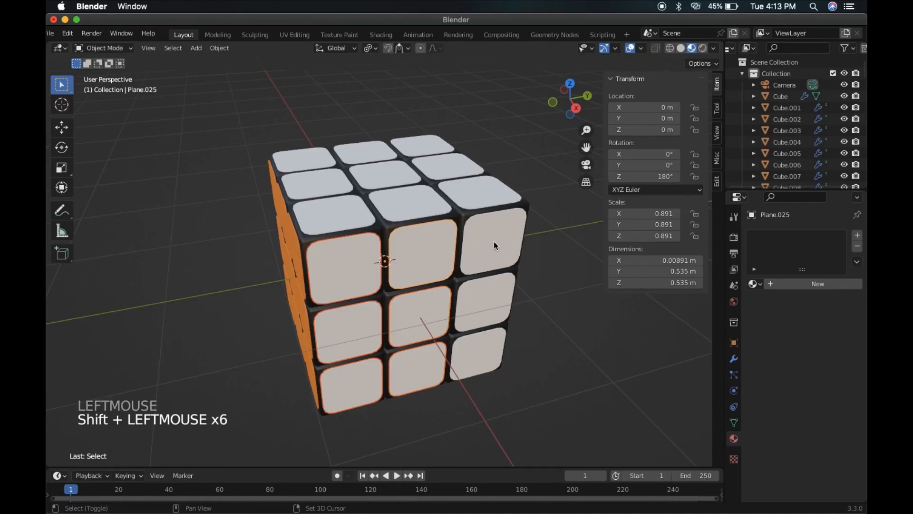
shift+click(493, 297)
shift+click(492, 358)
scroll(492, 357, left, 10)
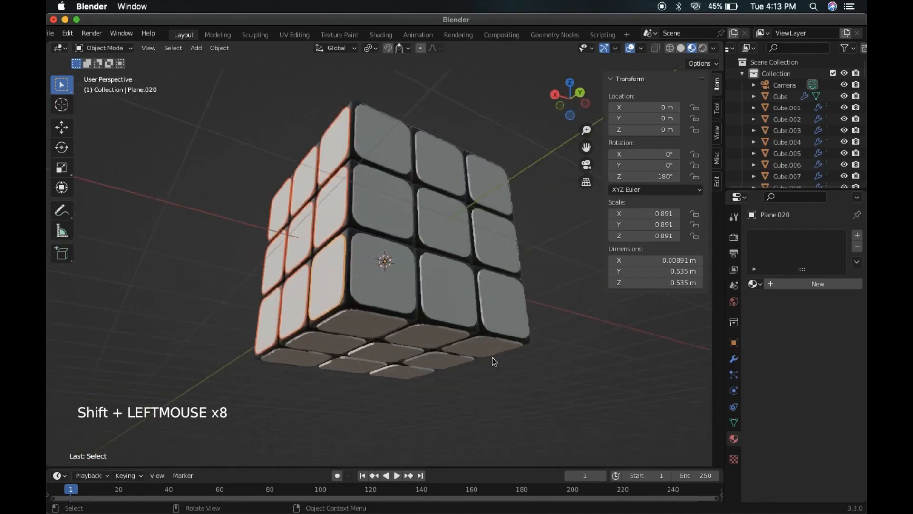
scroll(492, 357, up, 10)
Create a new material for the active sticker and lower the red in its base colour to turn it green.
click(801, 284)
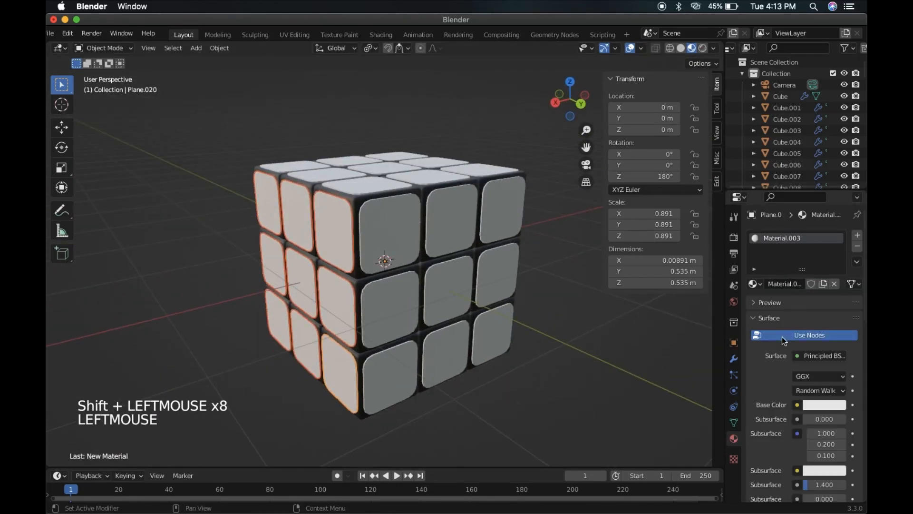
click(841, 406)
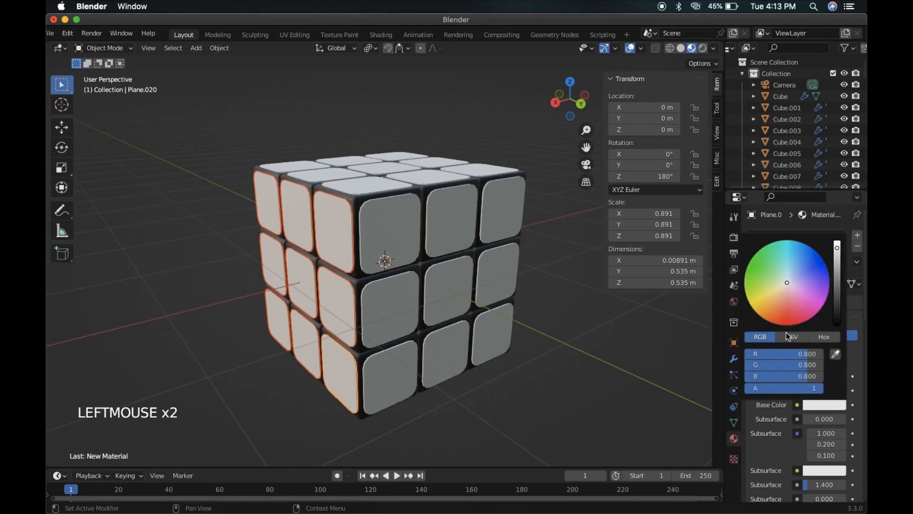
drag(781, 356, 751, 356)
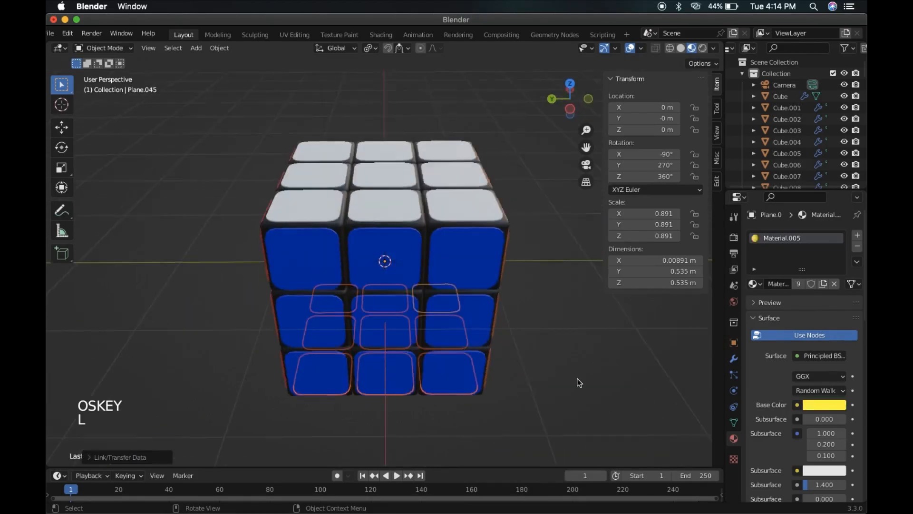
Deselect everything and inspect the sticker colours on all six faces of the cube.
scroll(577, 381, left, 15)
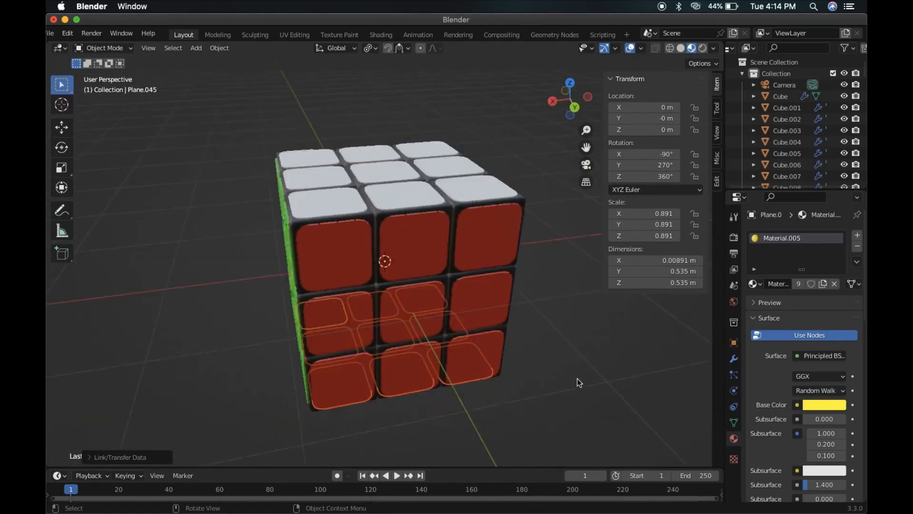
click(576, 395)
scroll(575, 395, left, 15)
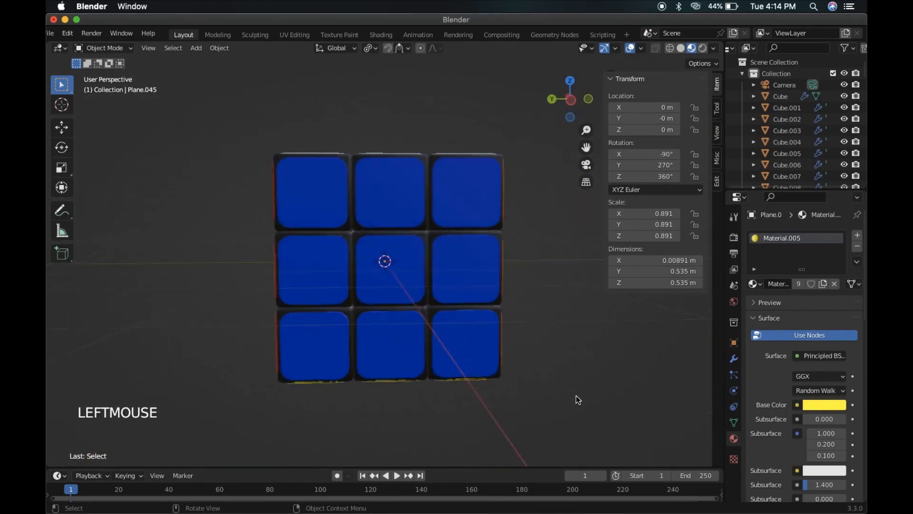
scroll(575, 395, left, 15)
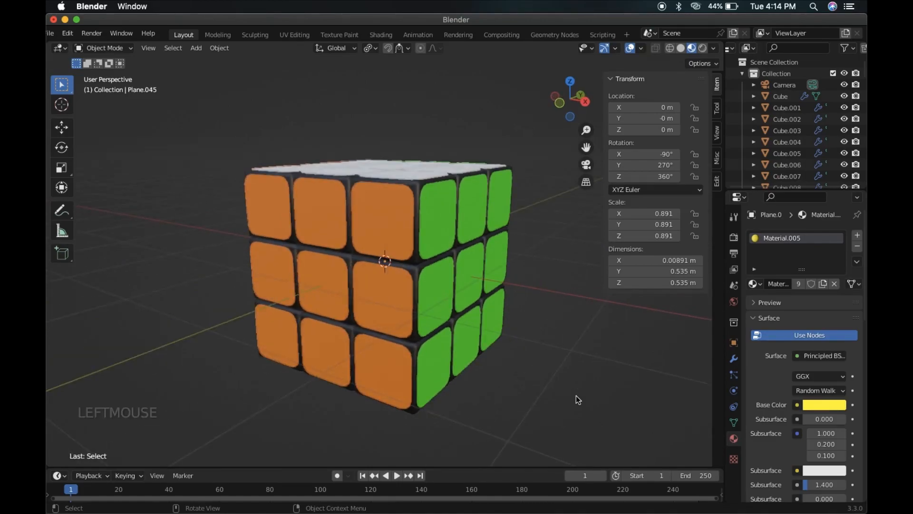
scroll(586, 393, left, 15)
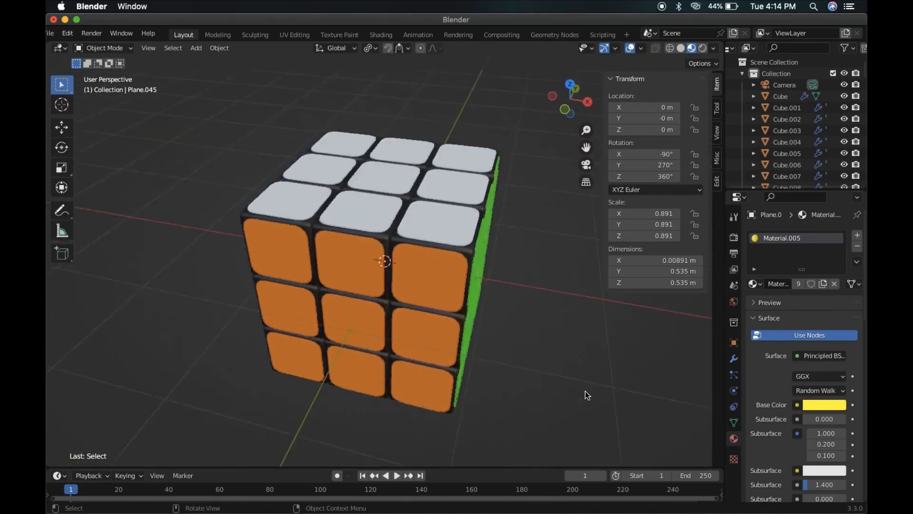
scroll(585, 390, left, 15)
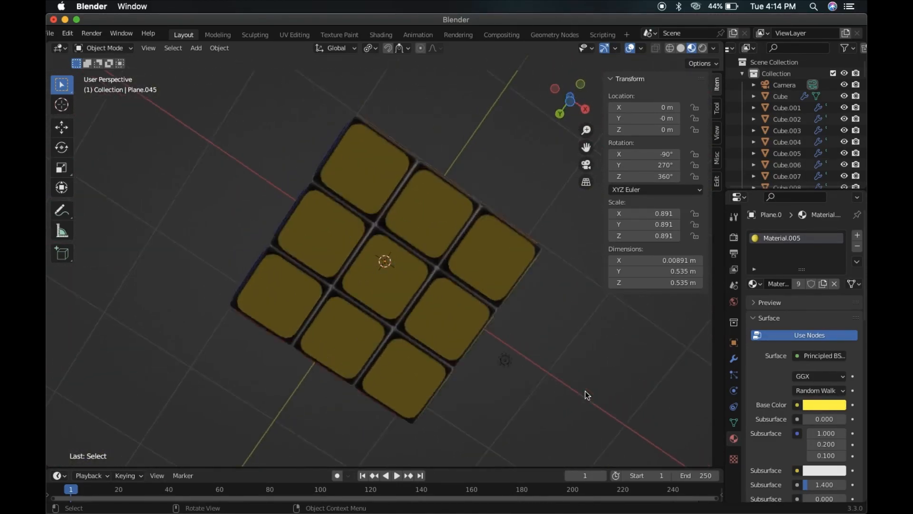
scroll(398, 271, left, 15)
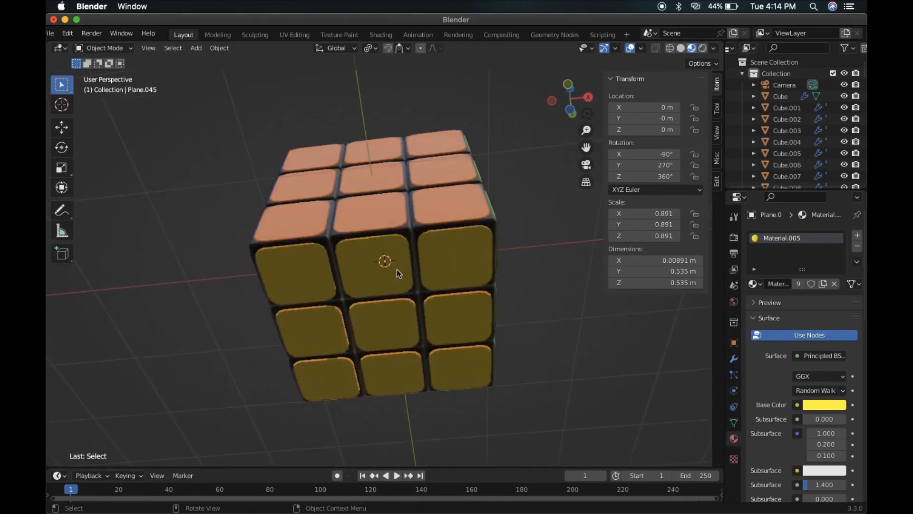
scroll(377, 306, left, 15)
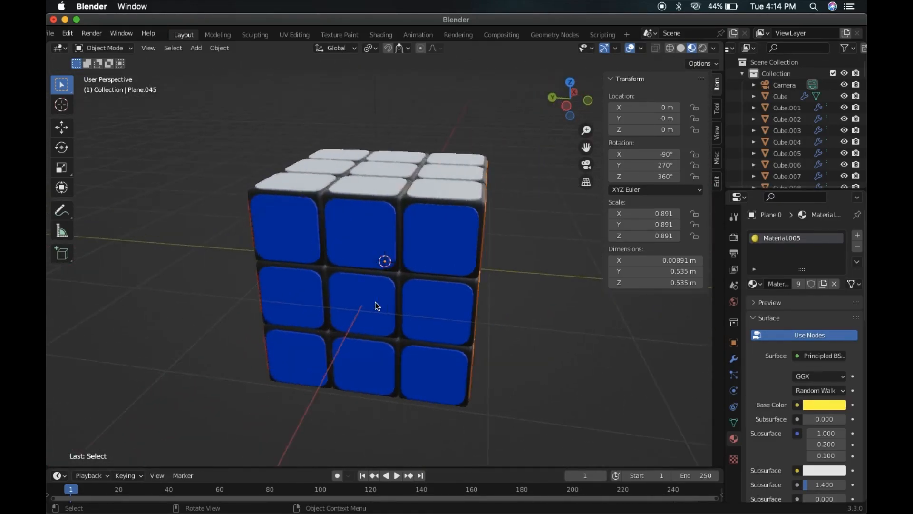
scroll(418, 295, right, 5)
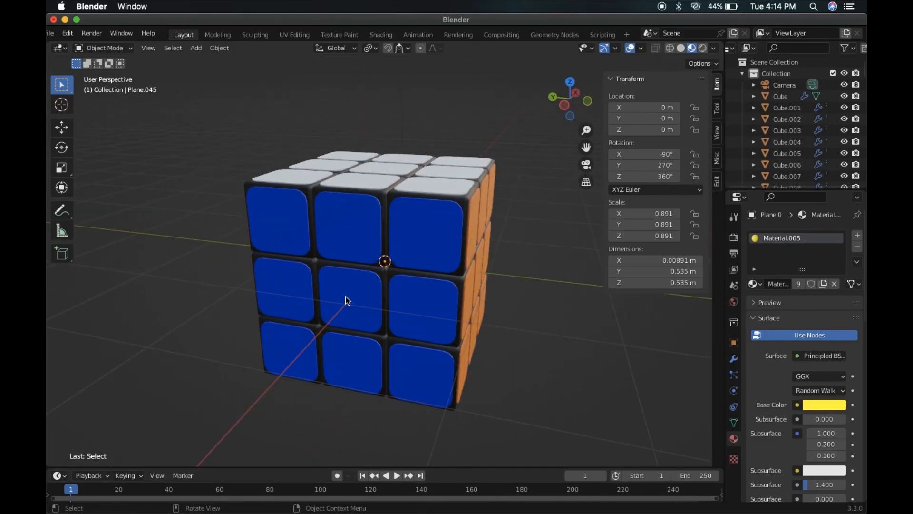
scroll(345, 296, right, 20)
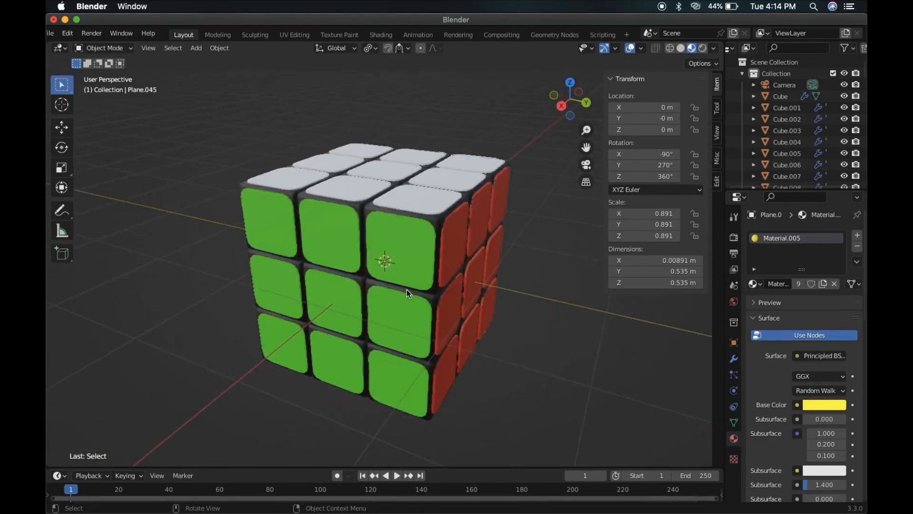
scroll(407, 289, right, 20)
scroll(450, 304, right, 20)
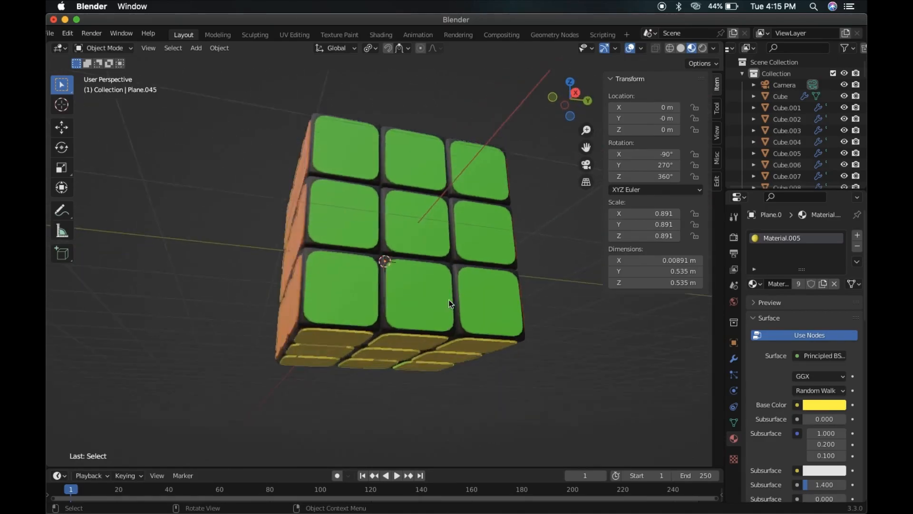
scroll(449, 303, right, 20)
super+scroll(450, 303, down, 5)
scroll(450, 303, right, 20)
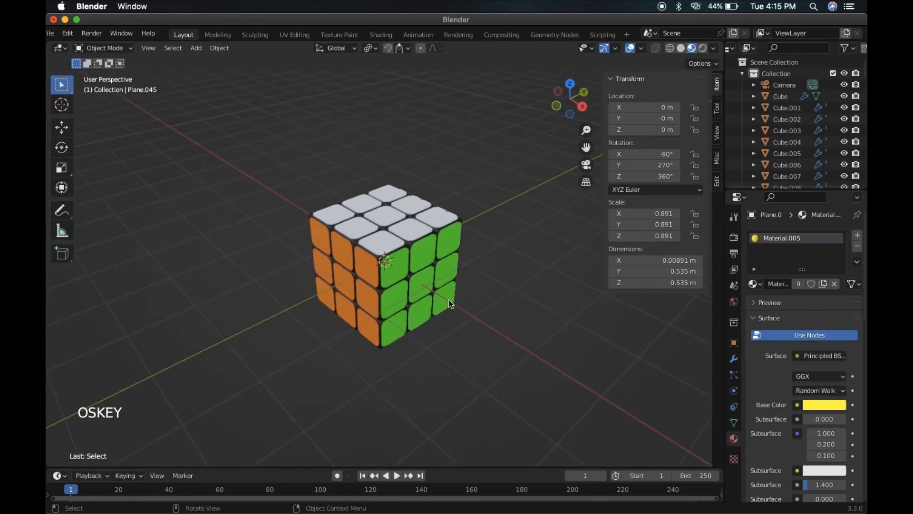
scroll(449, 304, right, 3)
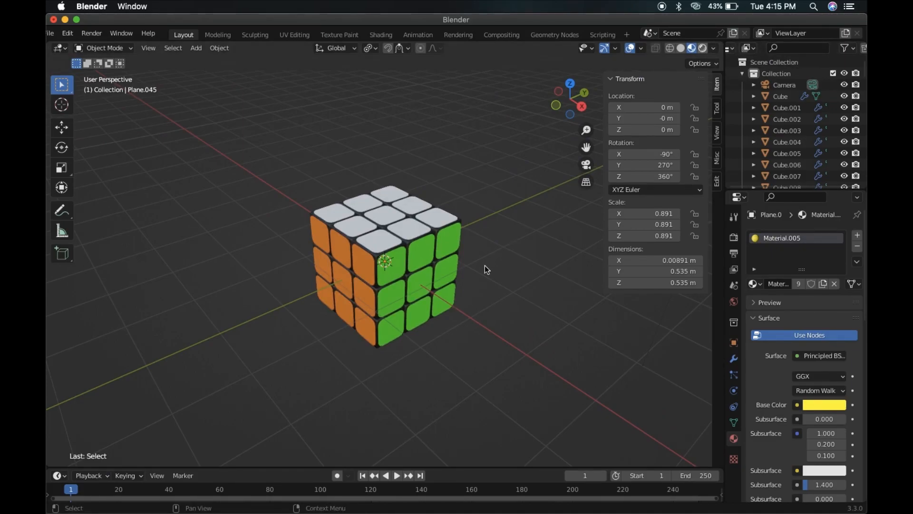
Switch the viewport to rendered shading and check the cube from below and above.
scroll(485, 265, down, 10)
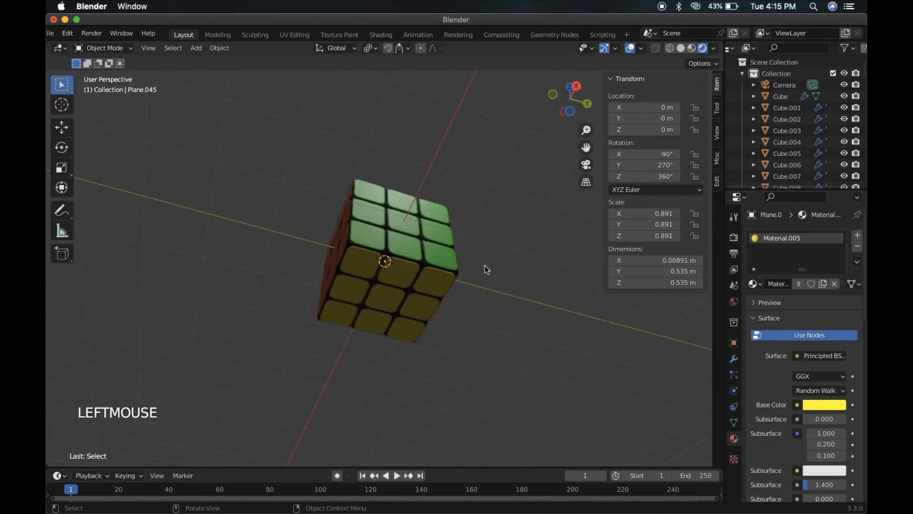
scroll(485, 265, up, 12)
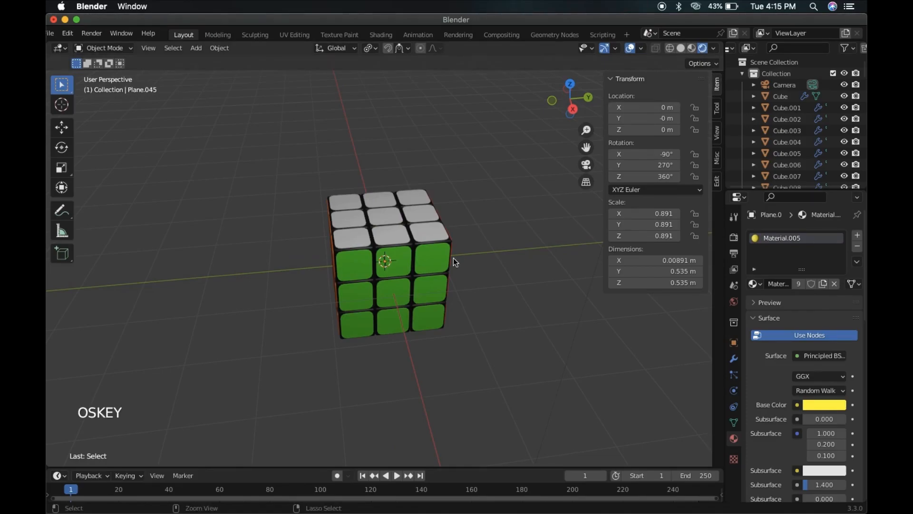
super+scroll(454, 259, down, 7)
super+scroll(454, 258, up, 6)
Select all pieces and stickers of the cube and move them up 1 m along the global Z axis.
drag(272, 153, 486, 388)
super+scroll(485, 385, down, 5)
scroll(485, 385, down, 8)
scroll(485, 385, up, 8)
scroll(485, 385, left, 4)
scroll(485, 386, down, 4)
super+scroll(485, 385, up, 5)
super+scroll(487, 389, up, 1)
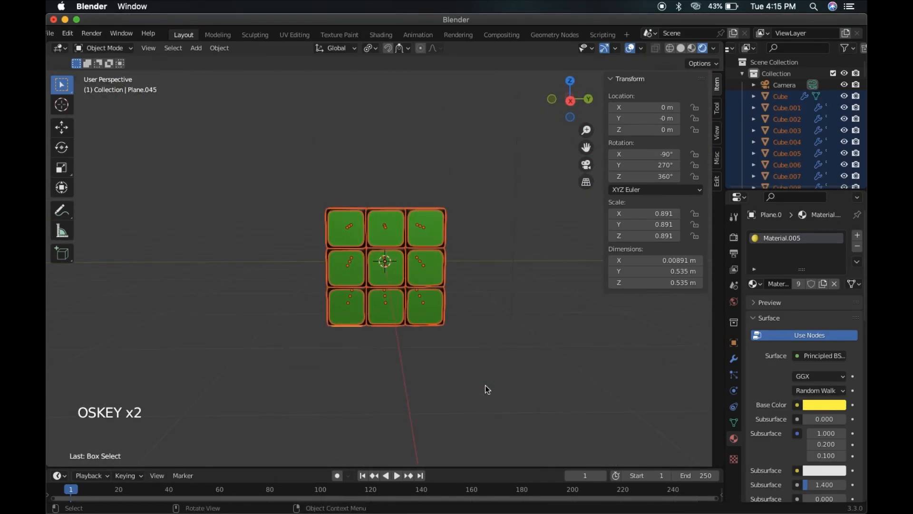
text(gz)
text(1)
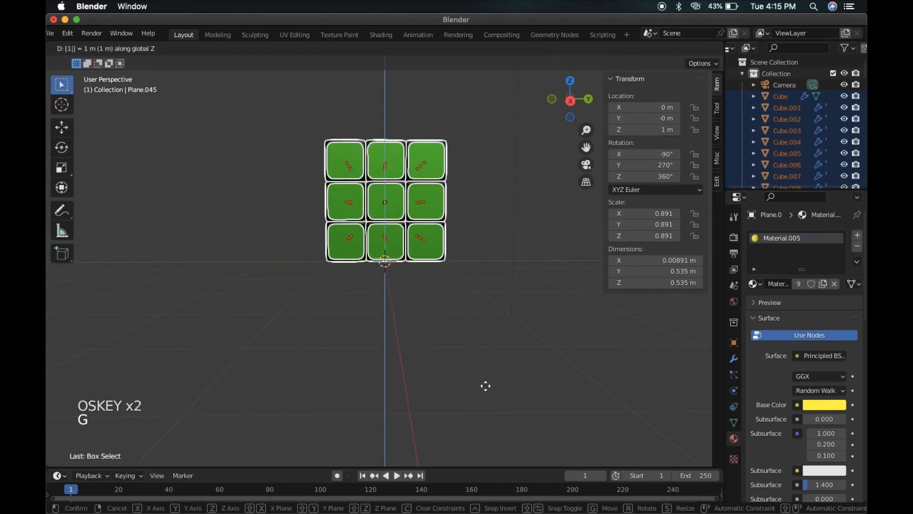
click(488, 388)
In front view, lower the whole selected cube about 0.09 m along Z so its underside rests on the ground line.
scroll(487, 388, down, 3)
super+scroll(488, 389, up, 6)
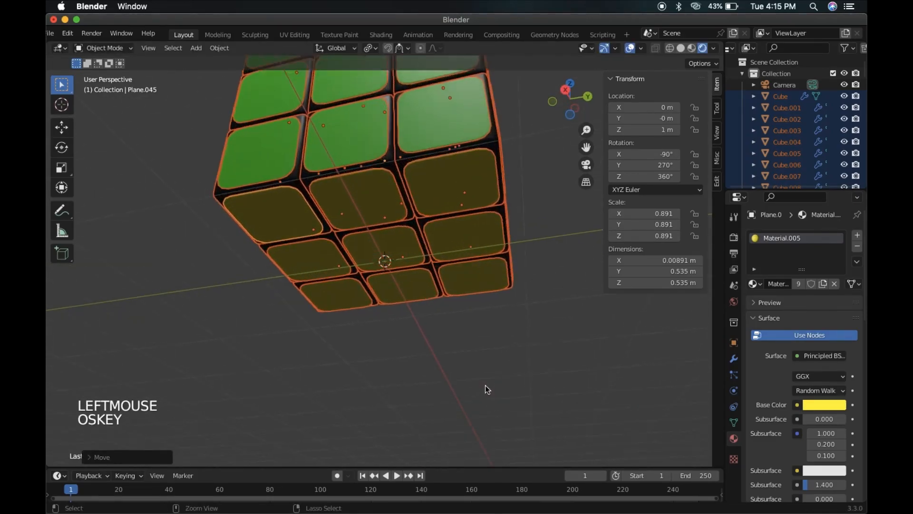
scroll(488, 389, down, 2)
key(KP_1)
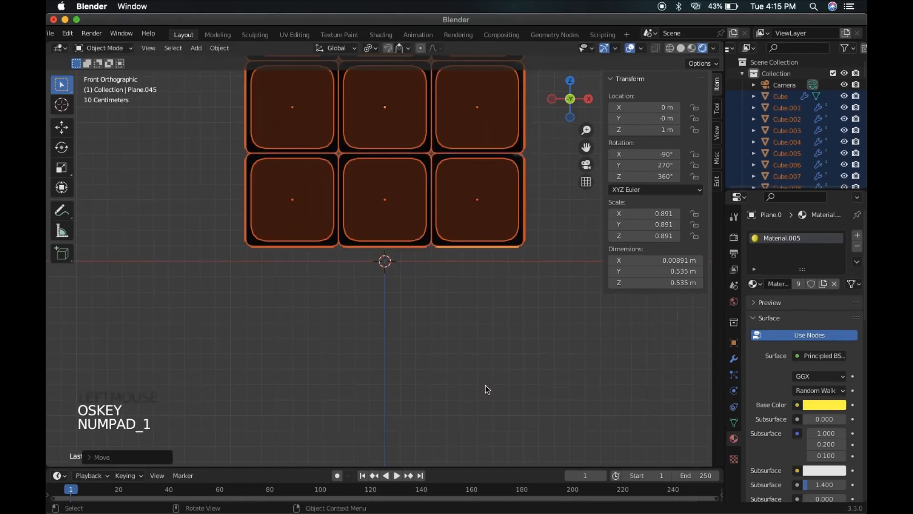
super+scroll(485, 386, up, 6)
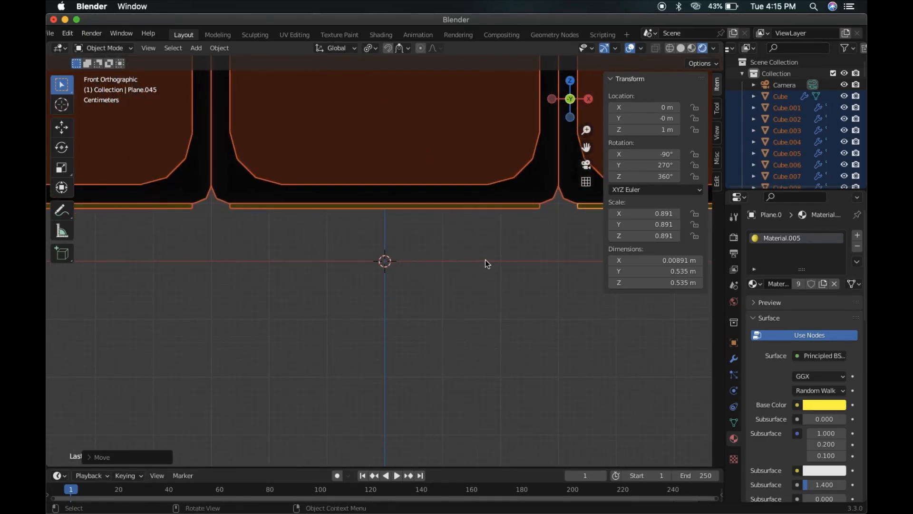
key(g)
key(z)
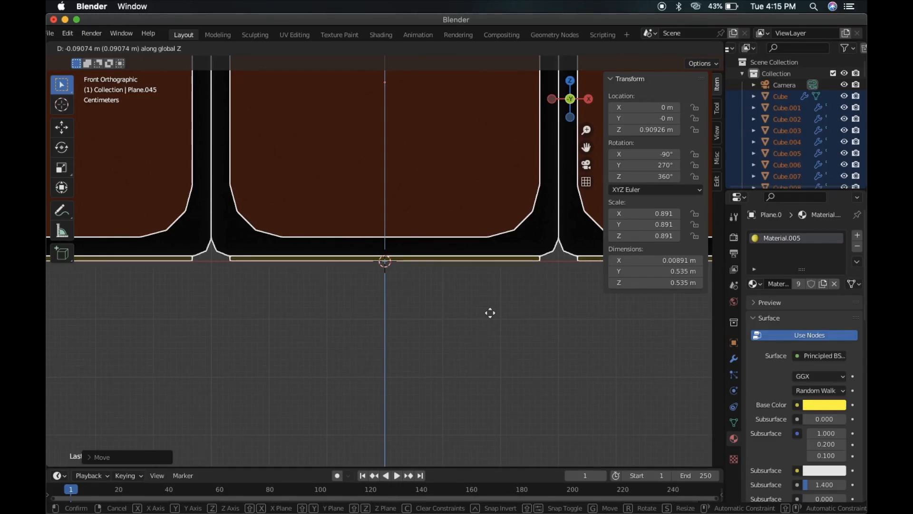
click(490, 312)
scroll(490, 311, down, 5)
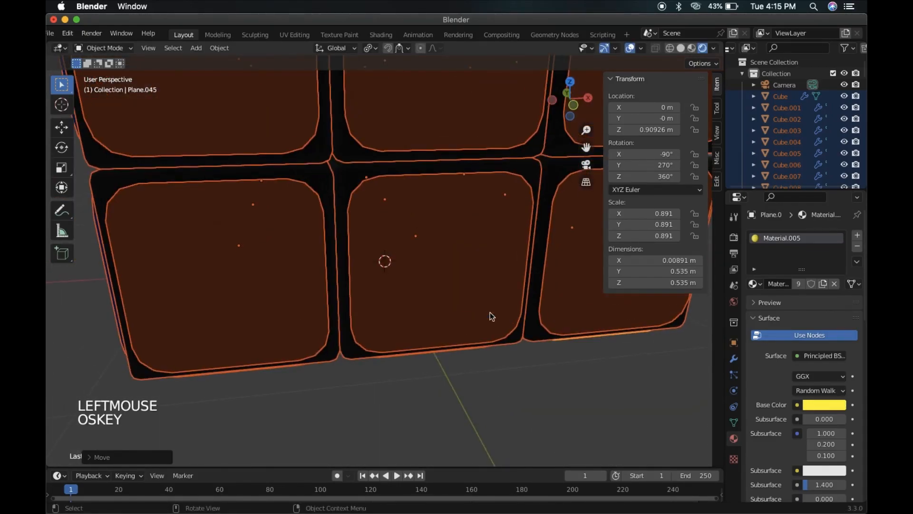
Add a mesh plane under the cube and scale it up uniformly by about 9.58, to roughly 19.2 m square.
key(shift+a)
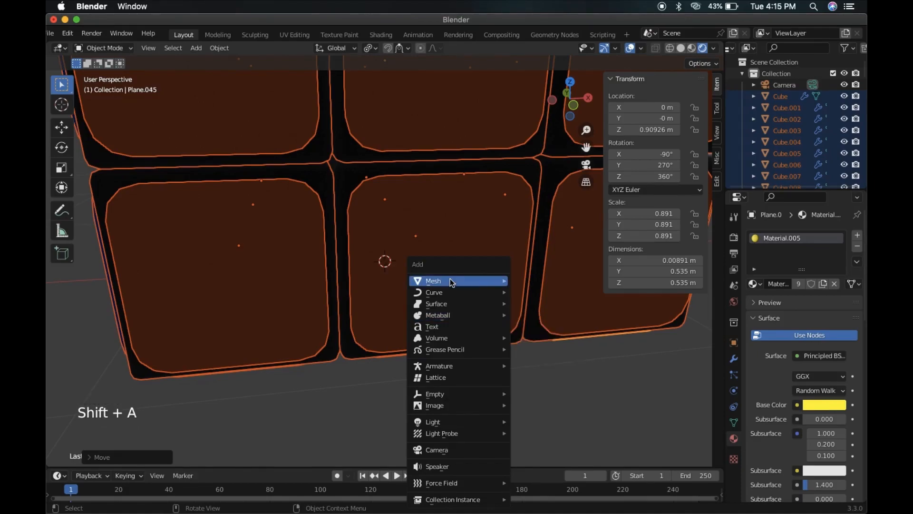
mouse_move(457, 280)
click(536, 41)
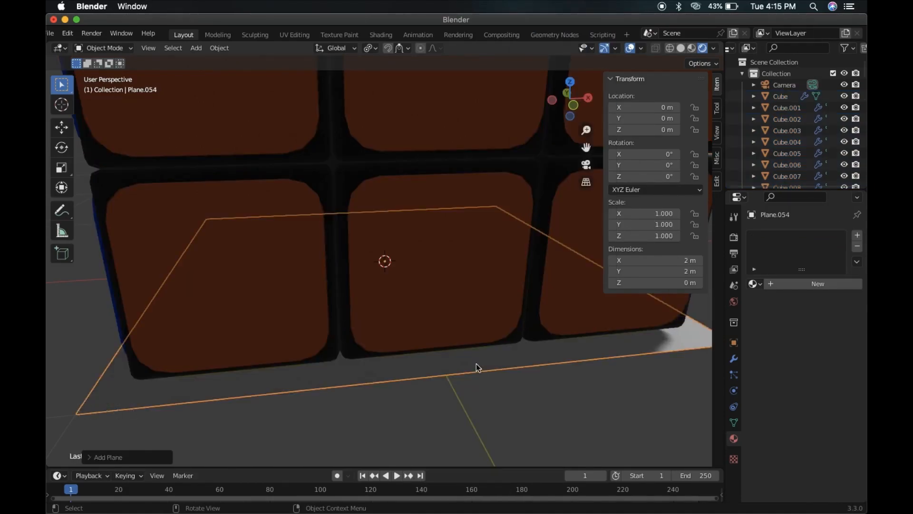
super+scroll(475, 363, down, 5)
scroll(475, 363, down, 3)
key(s)
key(s)
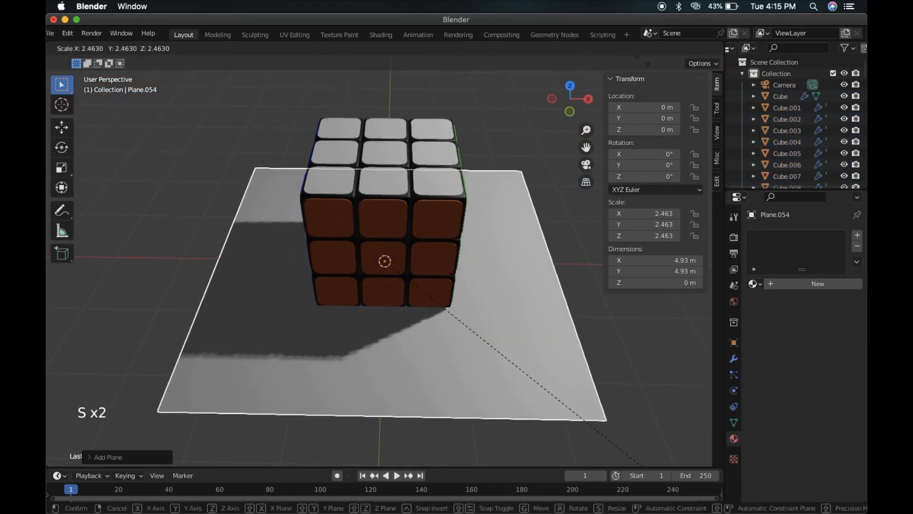
click(167, 275)
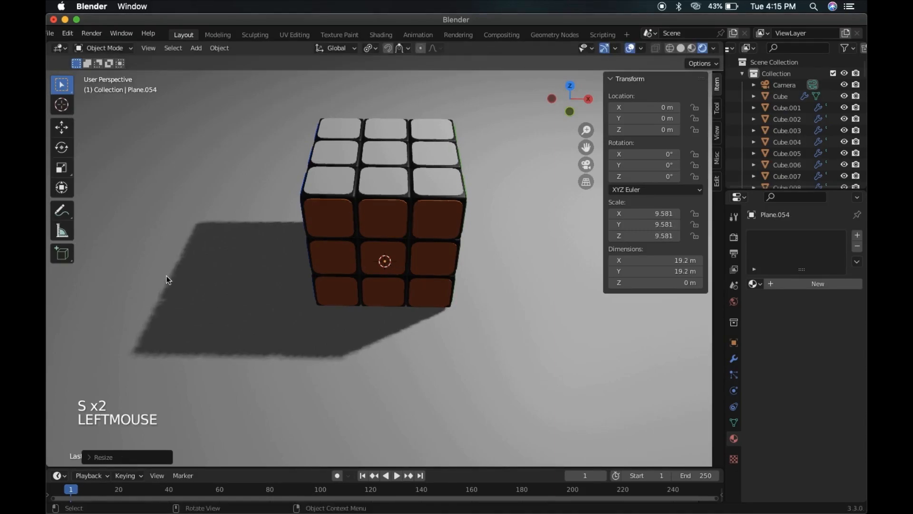
super+scroll(166, 276, down, 5)
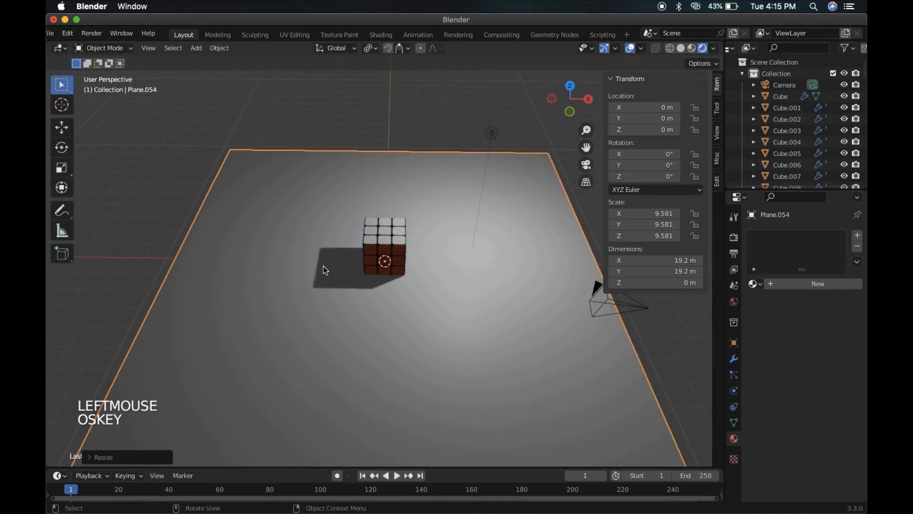
Extrude two adjacent outer edges of the floor plane upward along global Z by about 9.23 m to form two backdrop walls.
key(Tab)
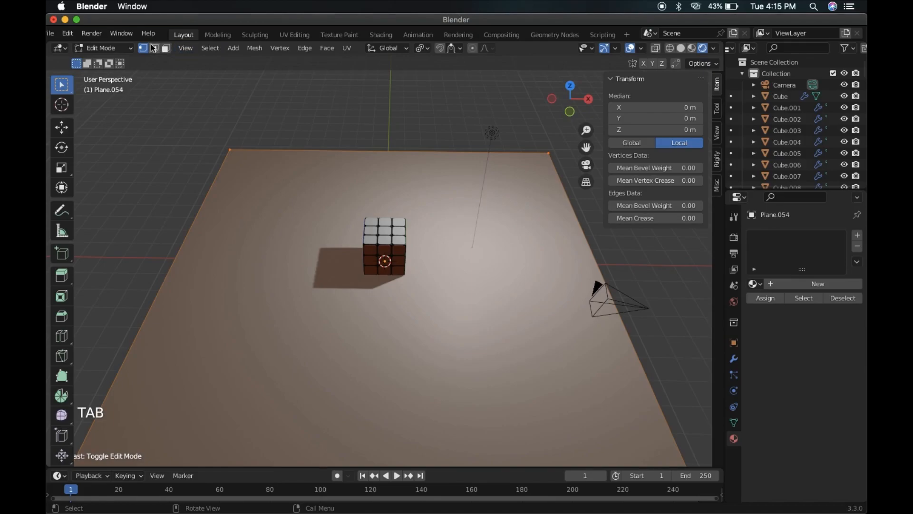
scroll(434, 123, left, 5)
scroll(435, 122, down, 3)
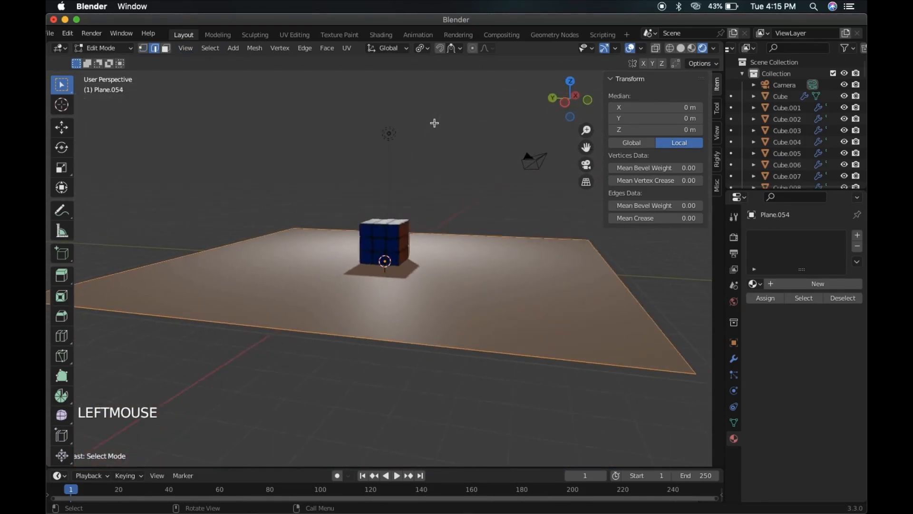
scroll(434, 122, right, 8)
scroll(434, 123, right, 15)
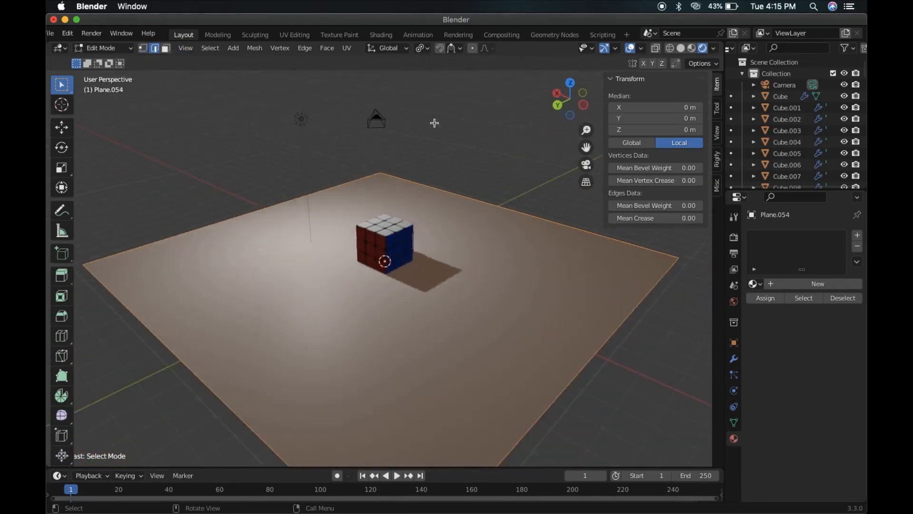
scroll(434, 123, down, 3)
scroll(434, 122, up, 6)
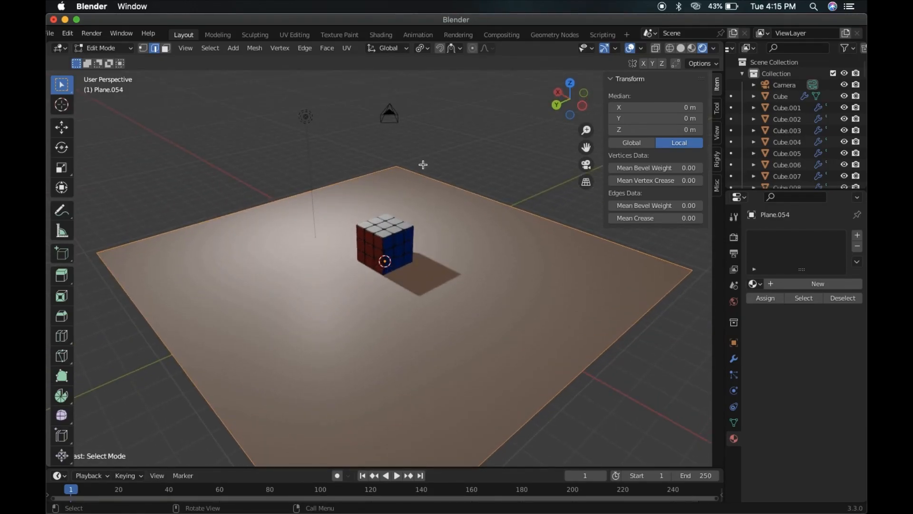
scroll(420, 175, right, 3)
click(350, 168)
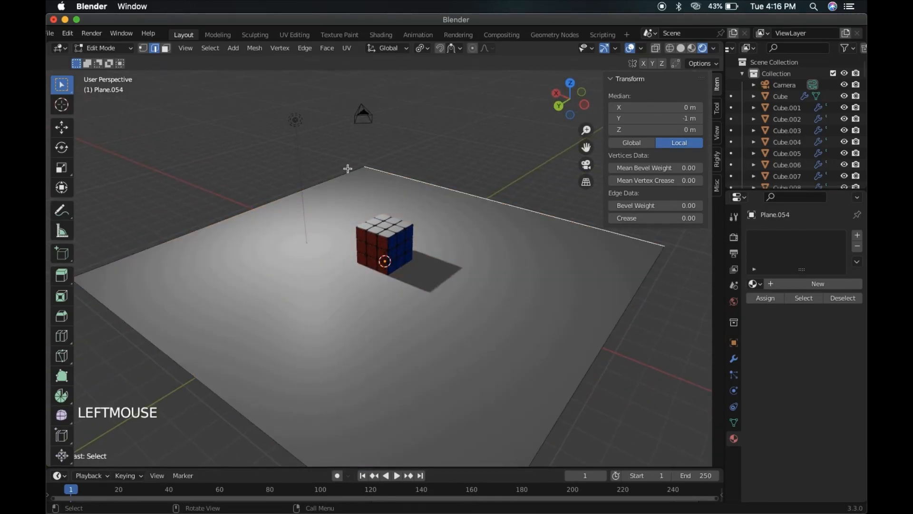
shift+click(336, 180)
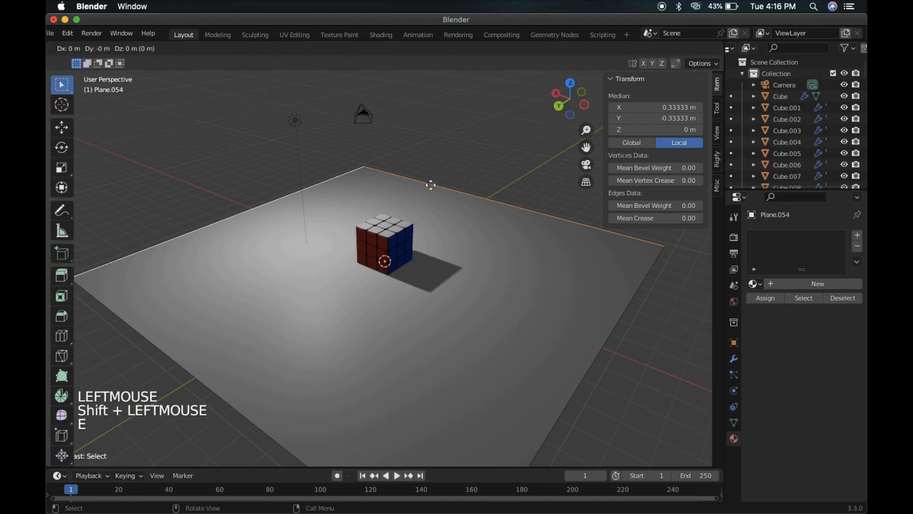
key(e)
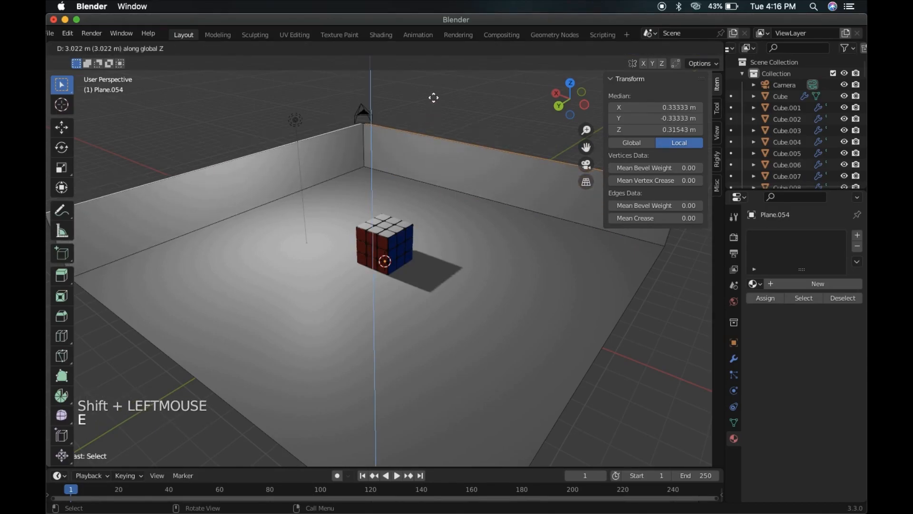
click(445, 419)
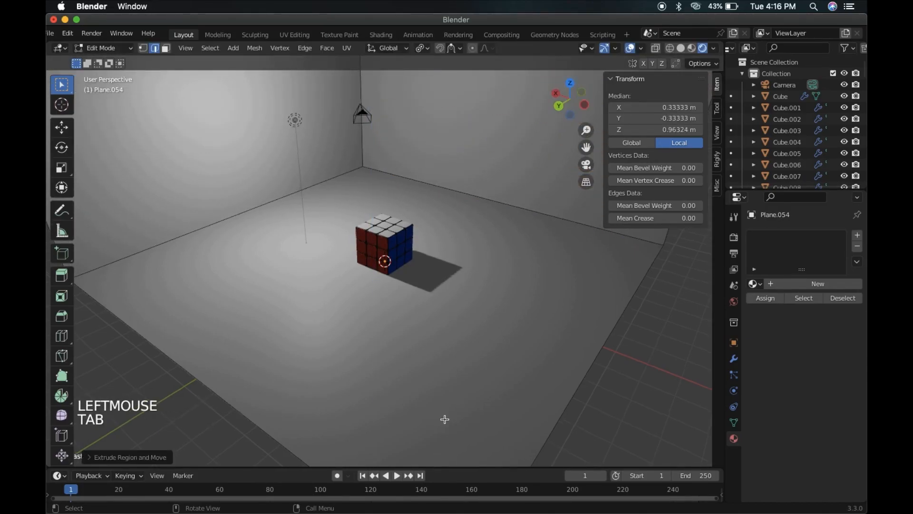
scroll(445, 419, left, 5)
key(Tab)
scroll(454, 382, left, 5)
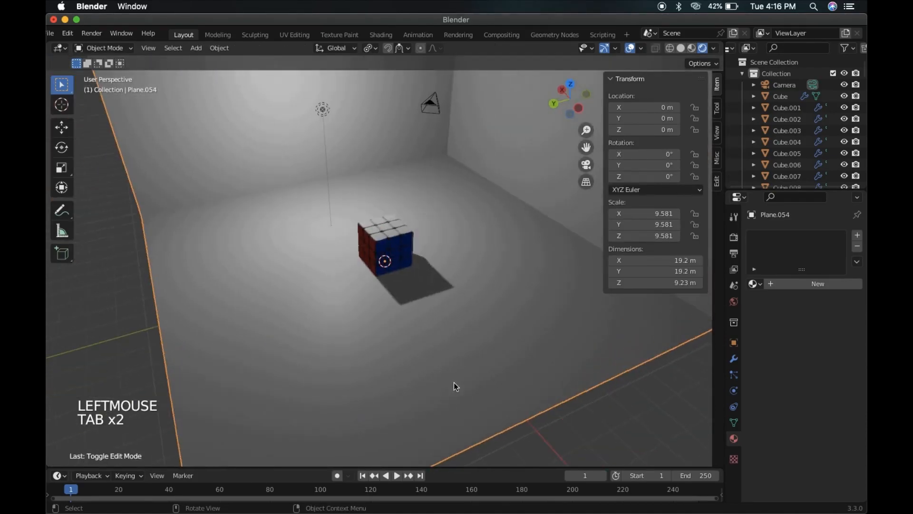
Add a Bevel modifier to the backdrop with 14 segments and an amount of 0.53 m.
click(734, 359)
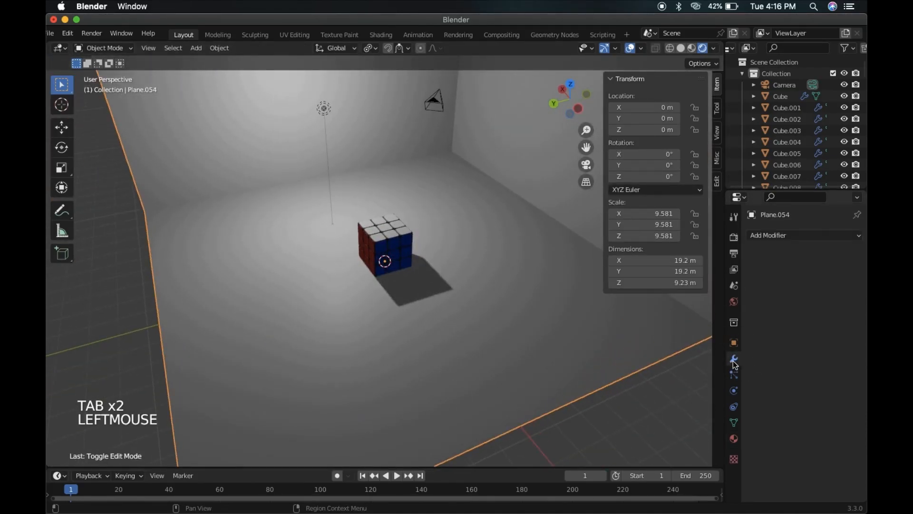
click(777, 236)
click(633, 273)
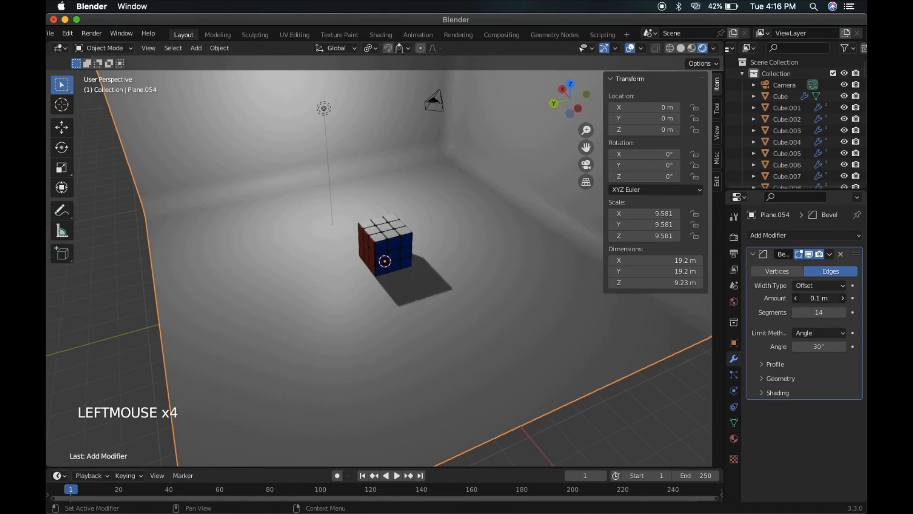
drag(819, 297, 837, 298)
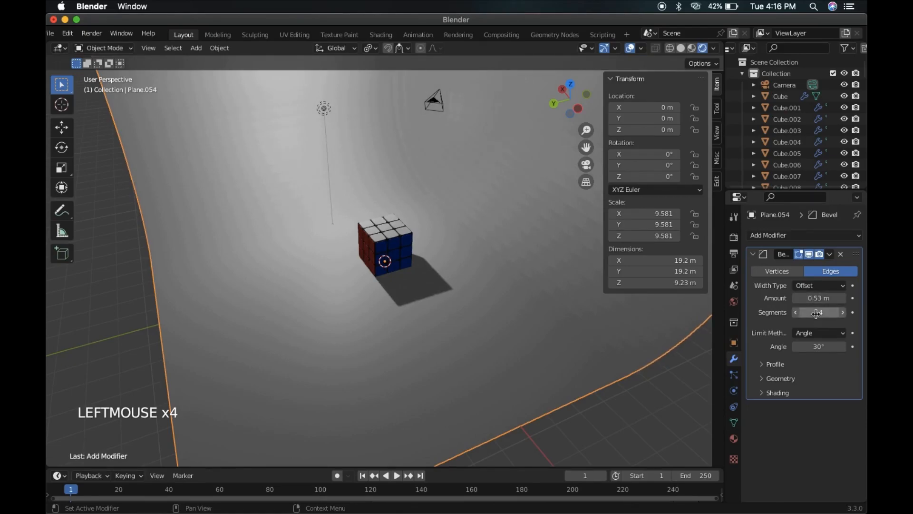
Apply Shade Smooth to the backdrop and check the curved transition behind the cube.
right_click(490, 320)
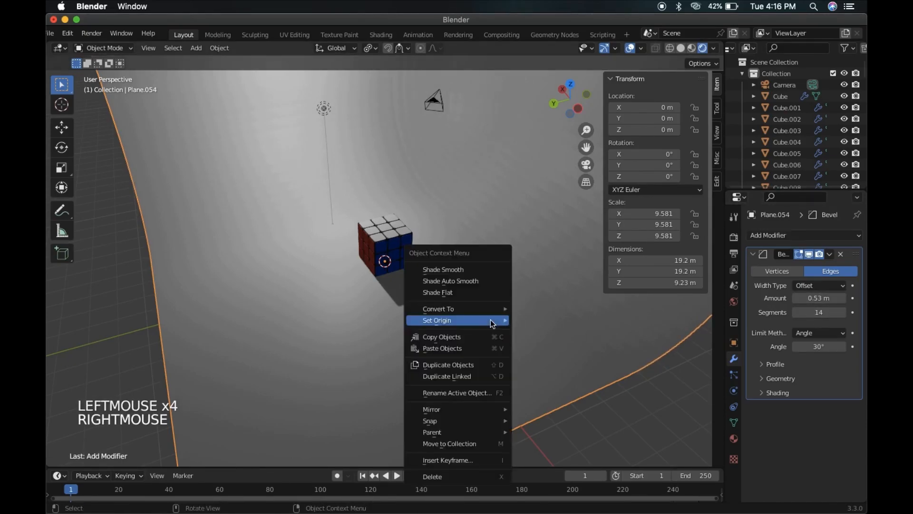
click(446, 269)
scroll(446, 269, down, 3)
super+scroll(447, 267, up, 10)
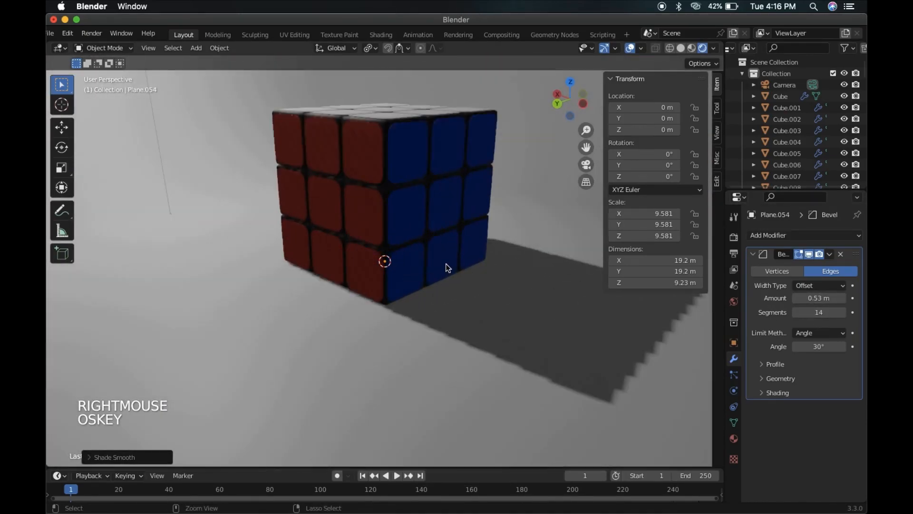
super+scroll(446, 268, down, 7)
scroll(446, 267, up, 2)
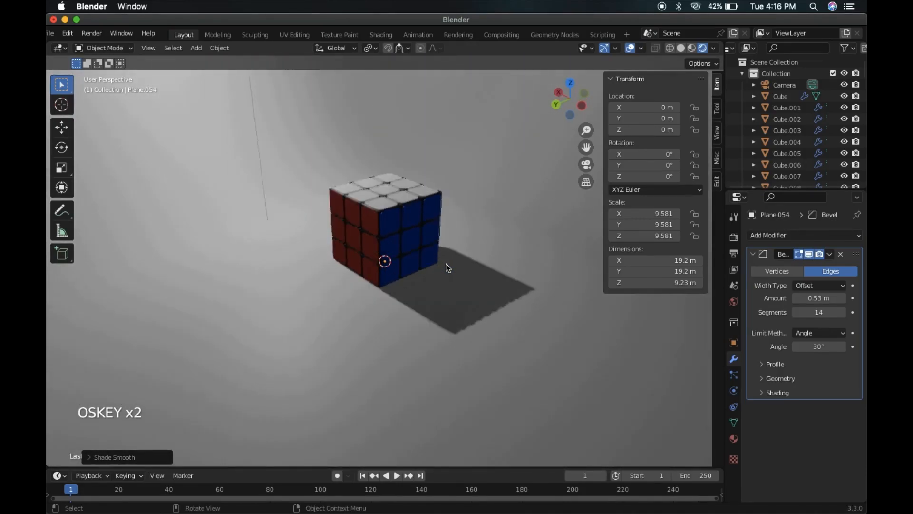
super+scroll(446, 267, down, 3)
super+scroll(446, 264, down, 2)
super+scroll(446, 263, up, 3)
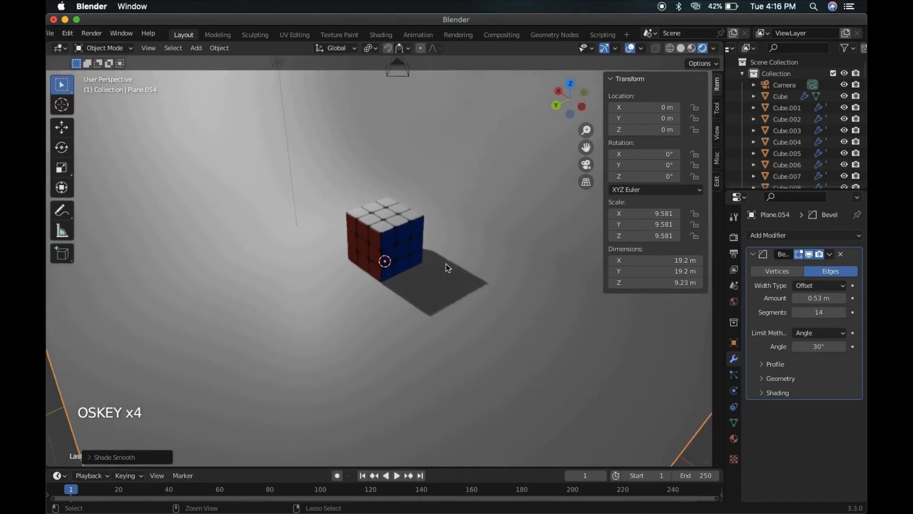
Change the scene's render engine to Cycles.
click(734, 237)
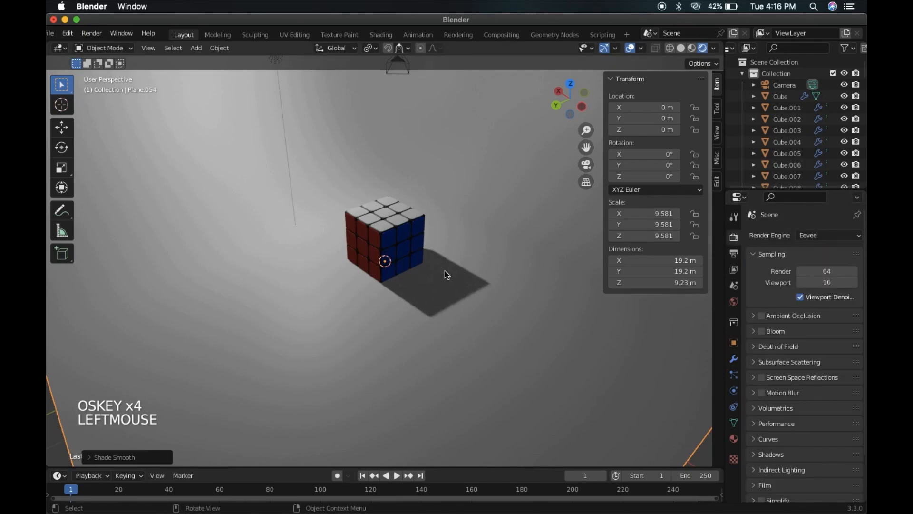
scroll(444, 270, left, 5)
scroll(445, 270, left, 5)
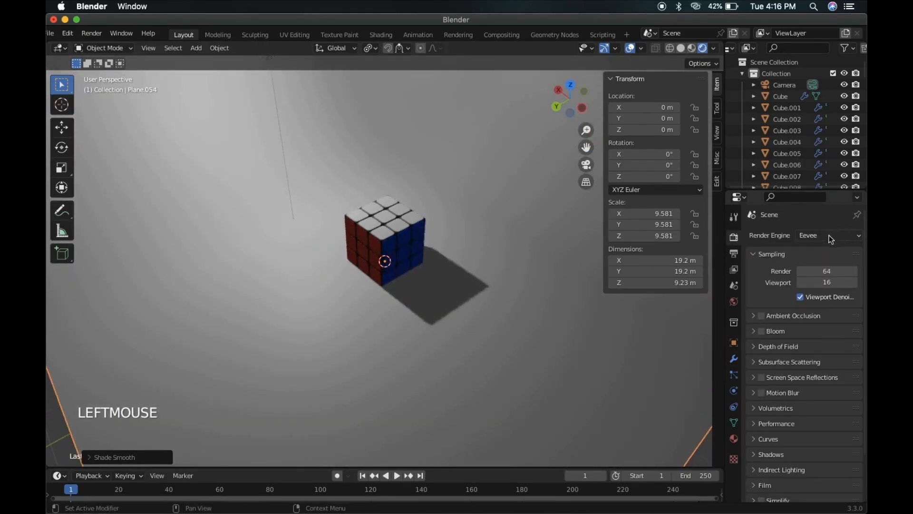
click(815, 235)
click(807, 274)
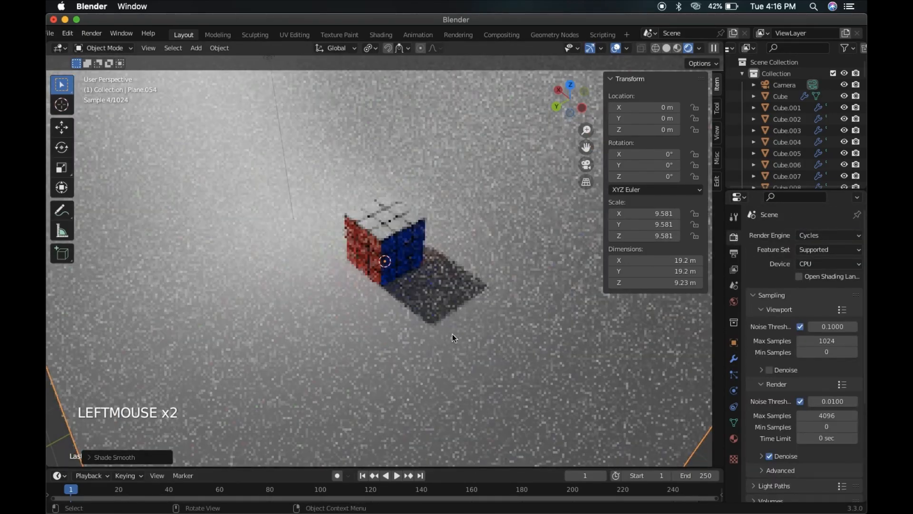
Duplicate the light and move the copy horizontally across the cube to about X -1.74 m, Y -2.52 m, keeping its height.
scroll(452, 334, up, 10)
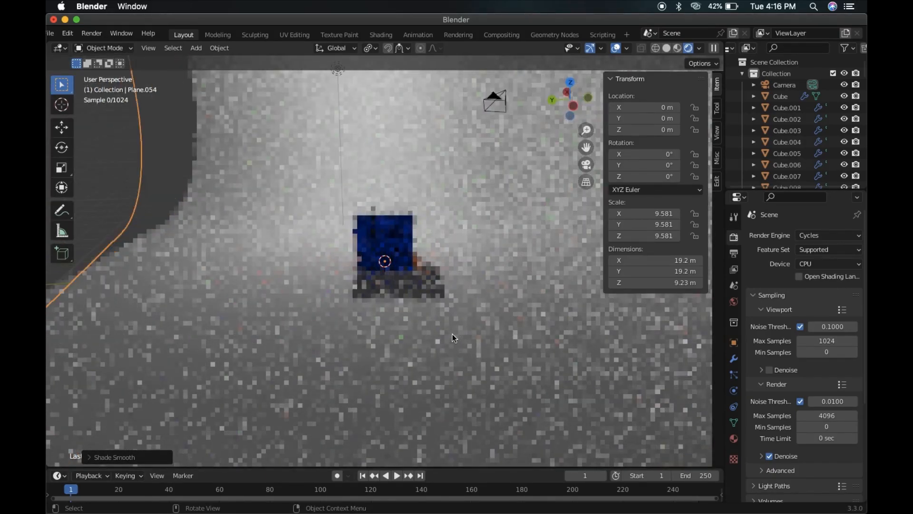
scroll(452, 334, down, 5)
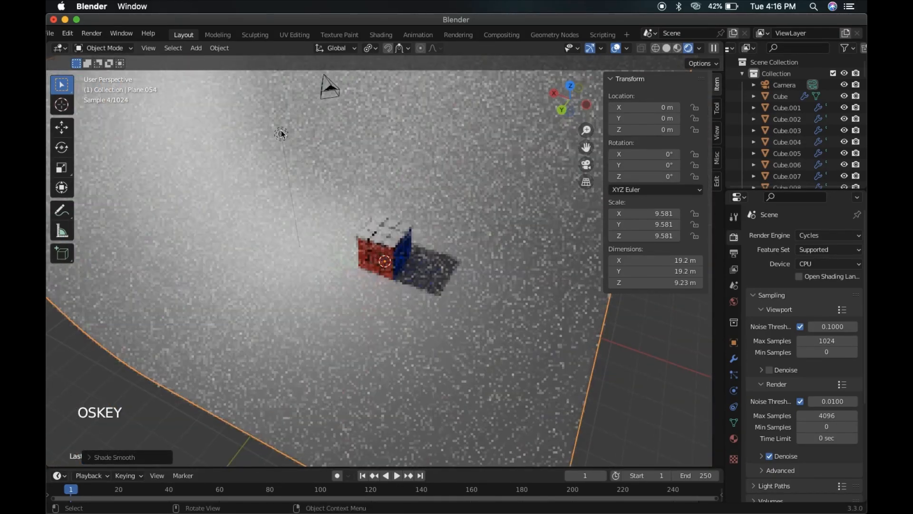
click(291, 135)
key(shift+d)
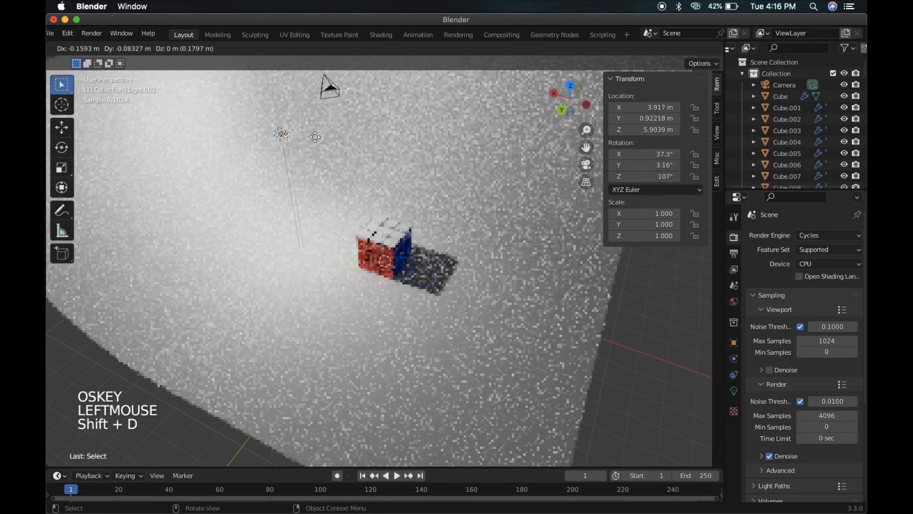
key(shift+z)
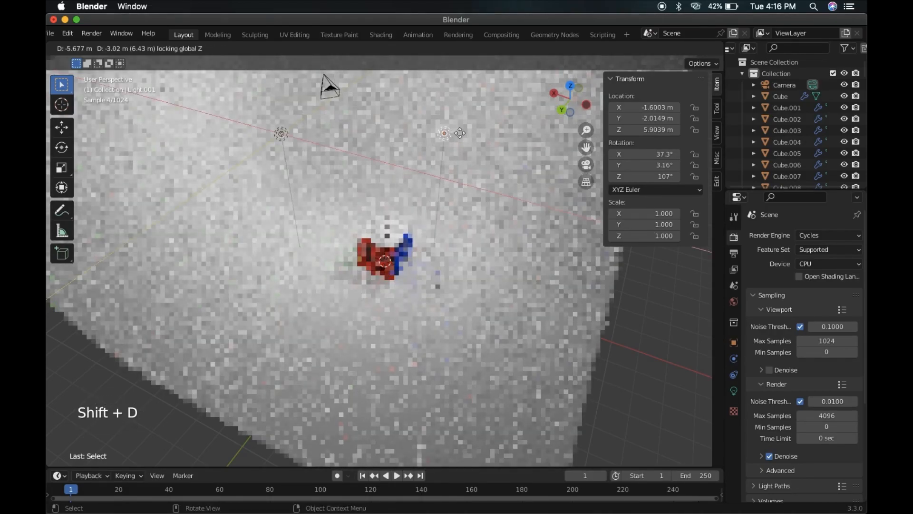
click(463, 129)
scroll(463, 129, down, 5)
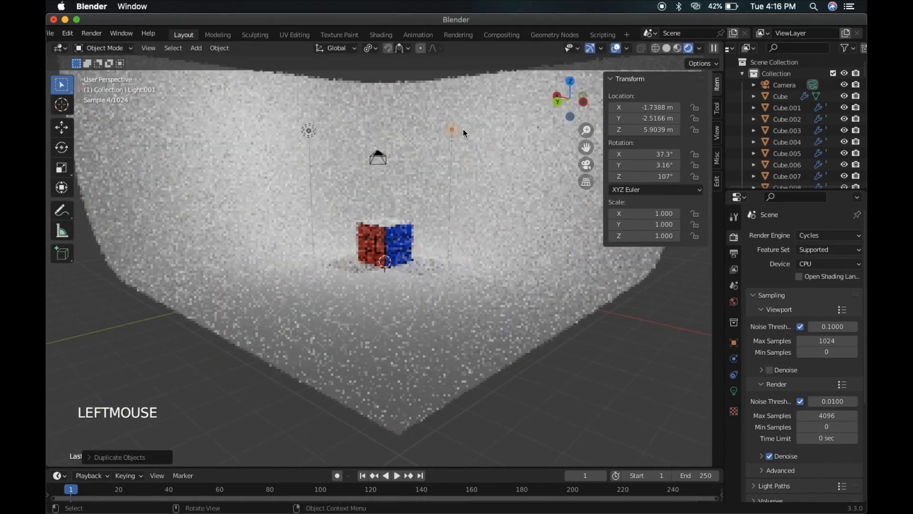
super+scroll(463, 130, up, 5)
super+scroll(464, 132, up, 3)
super+scroll(464, 132, down, 10)
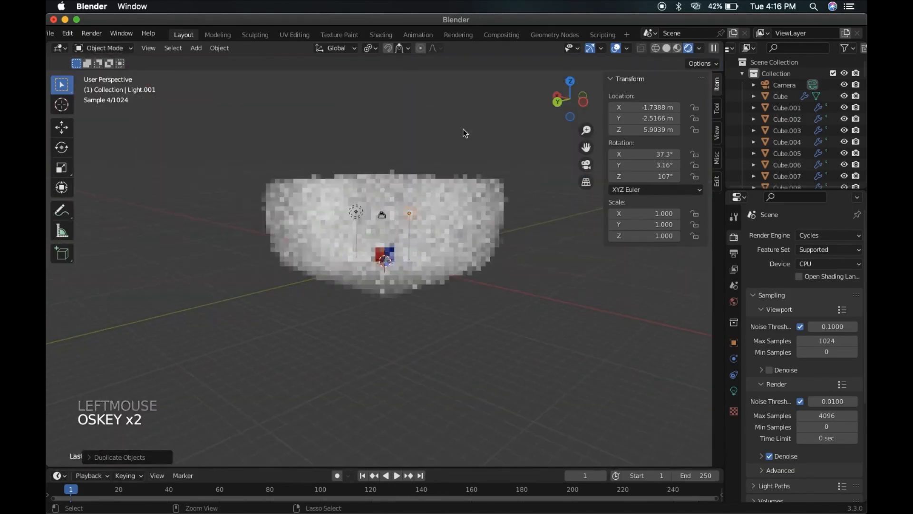
super+scroll(463, 129, up, 10)
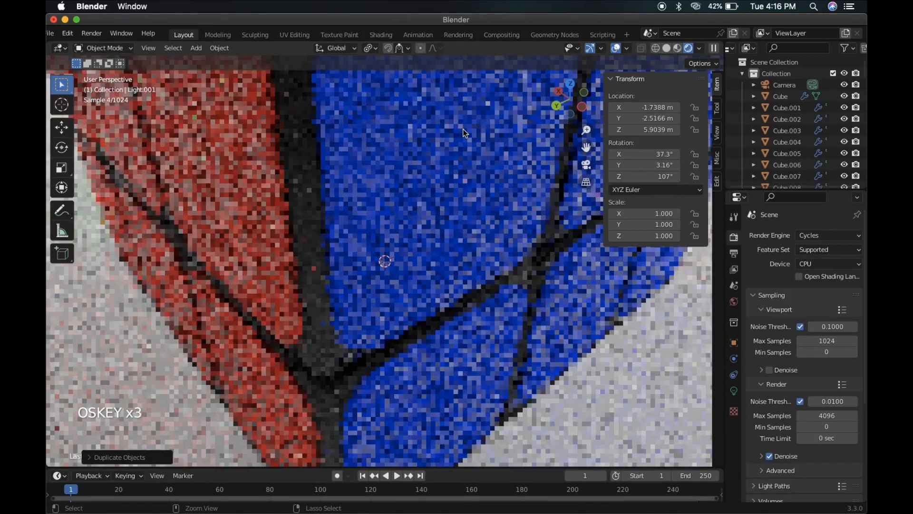
super+scroll(464, 132, down, 10)
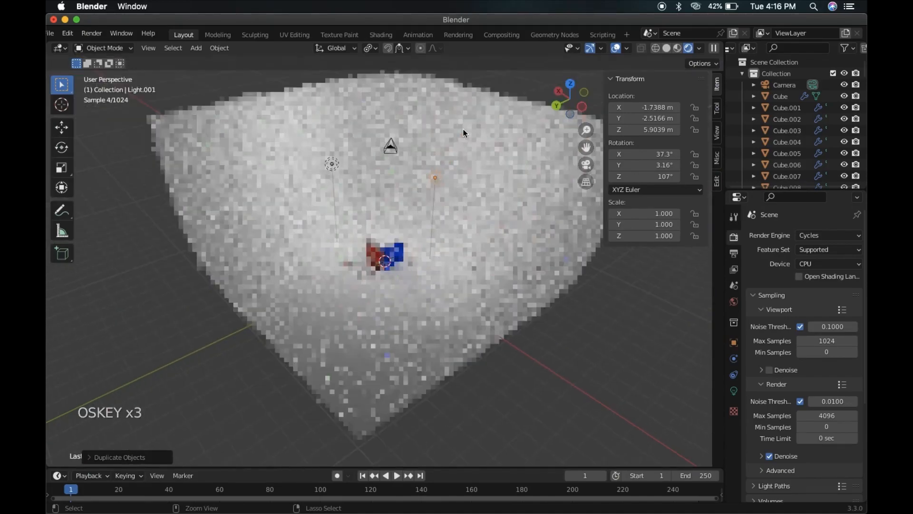